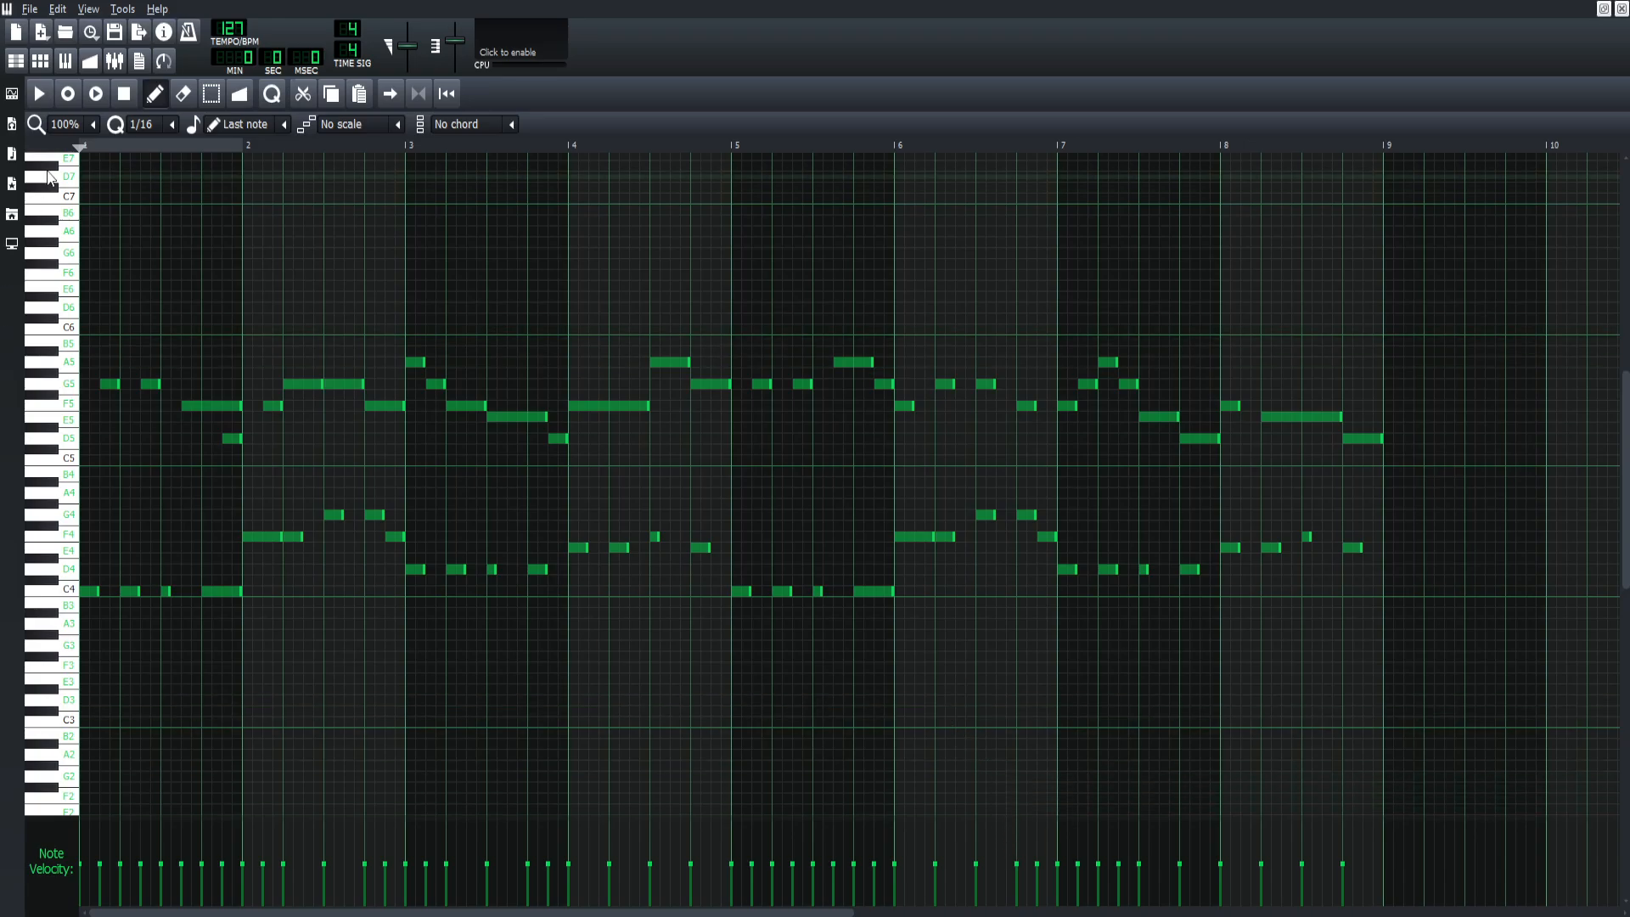
Step: Play back the two-part melody in the piano roll and stop it after listening
click(41, 97)
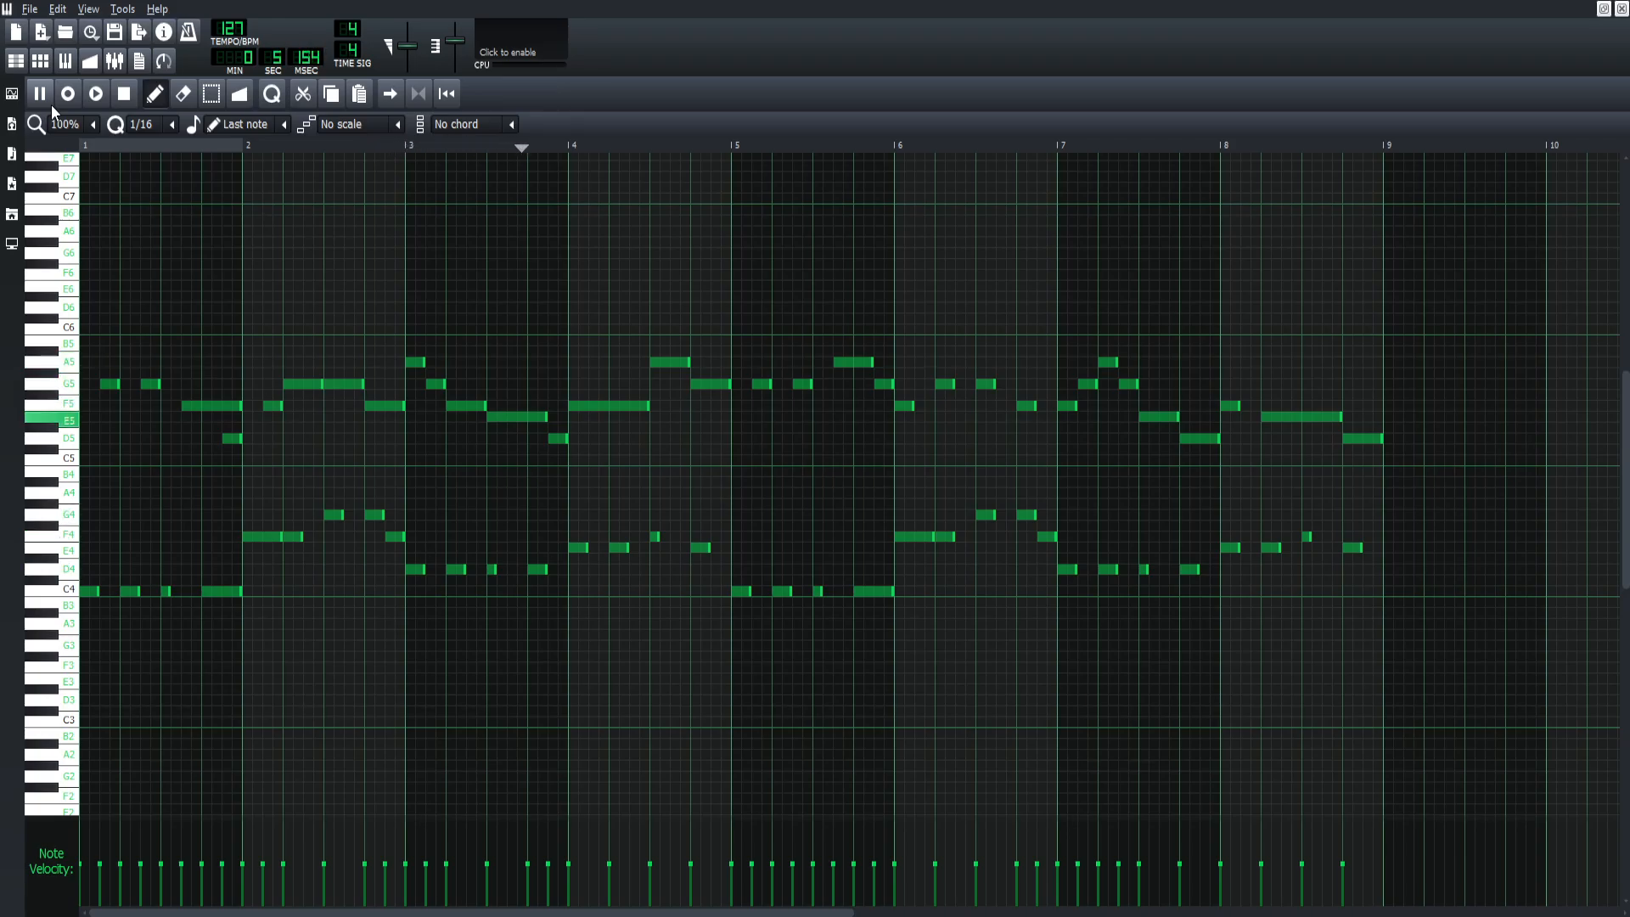
click(126, 95)
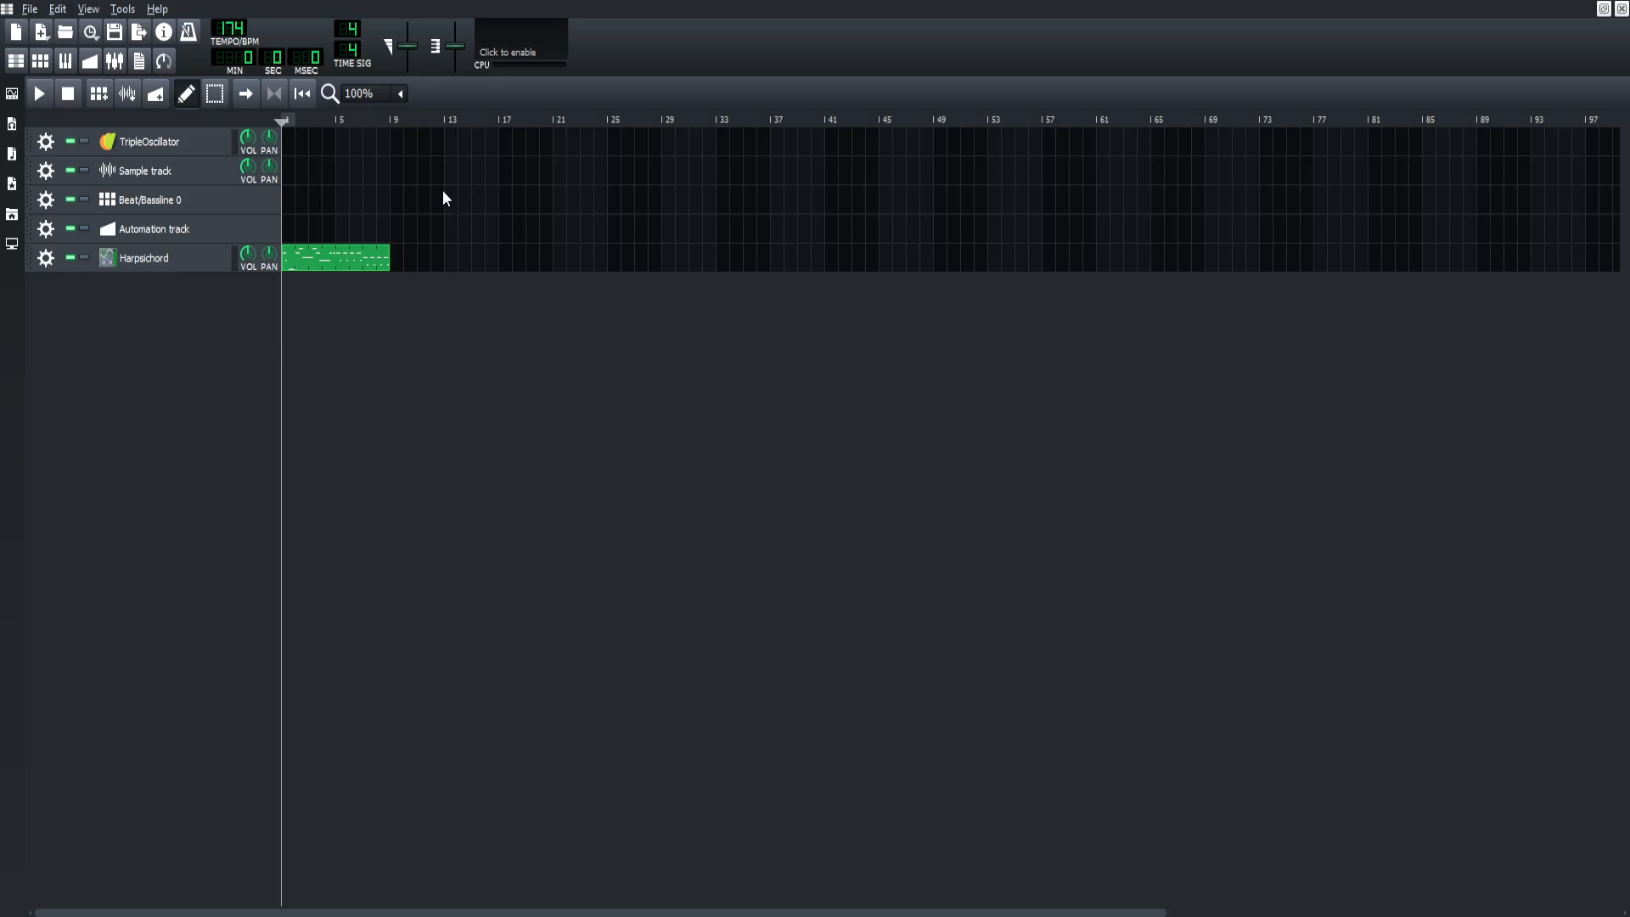
Step: Open the Harpsichord clip in the piano roll and audition its melody by playing the notes live
double_click(341, 269)
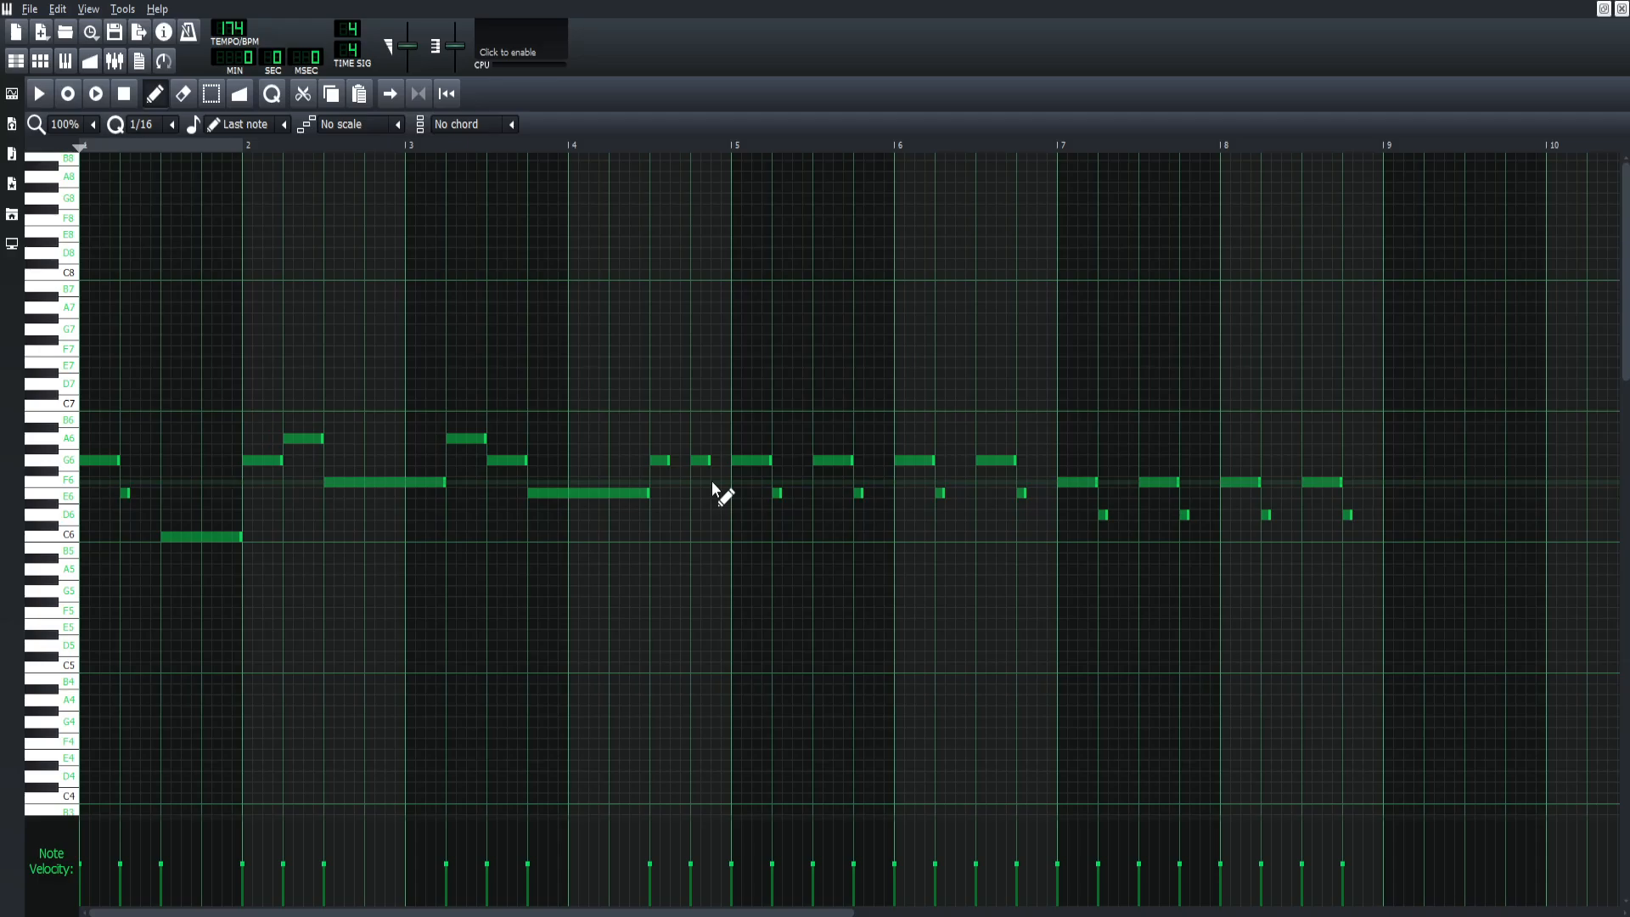
key(o)
key(bracketleft)
key(bracketleft)
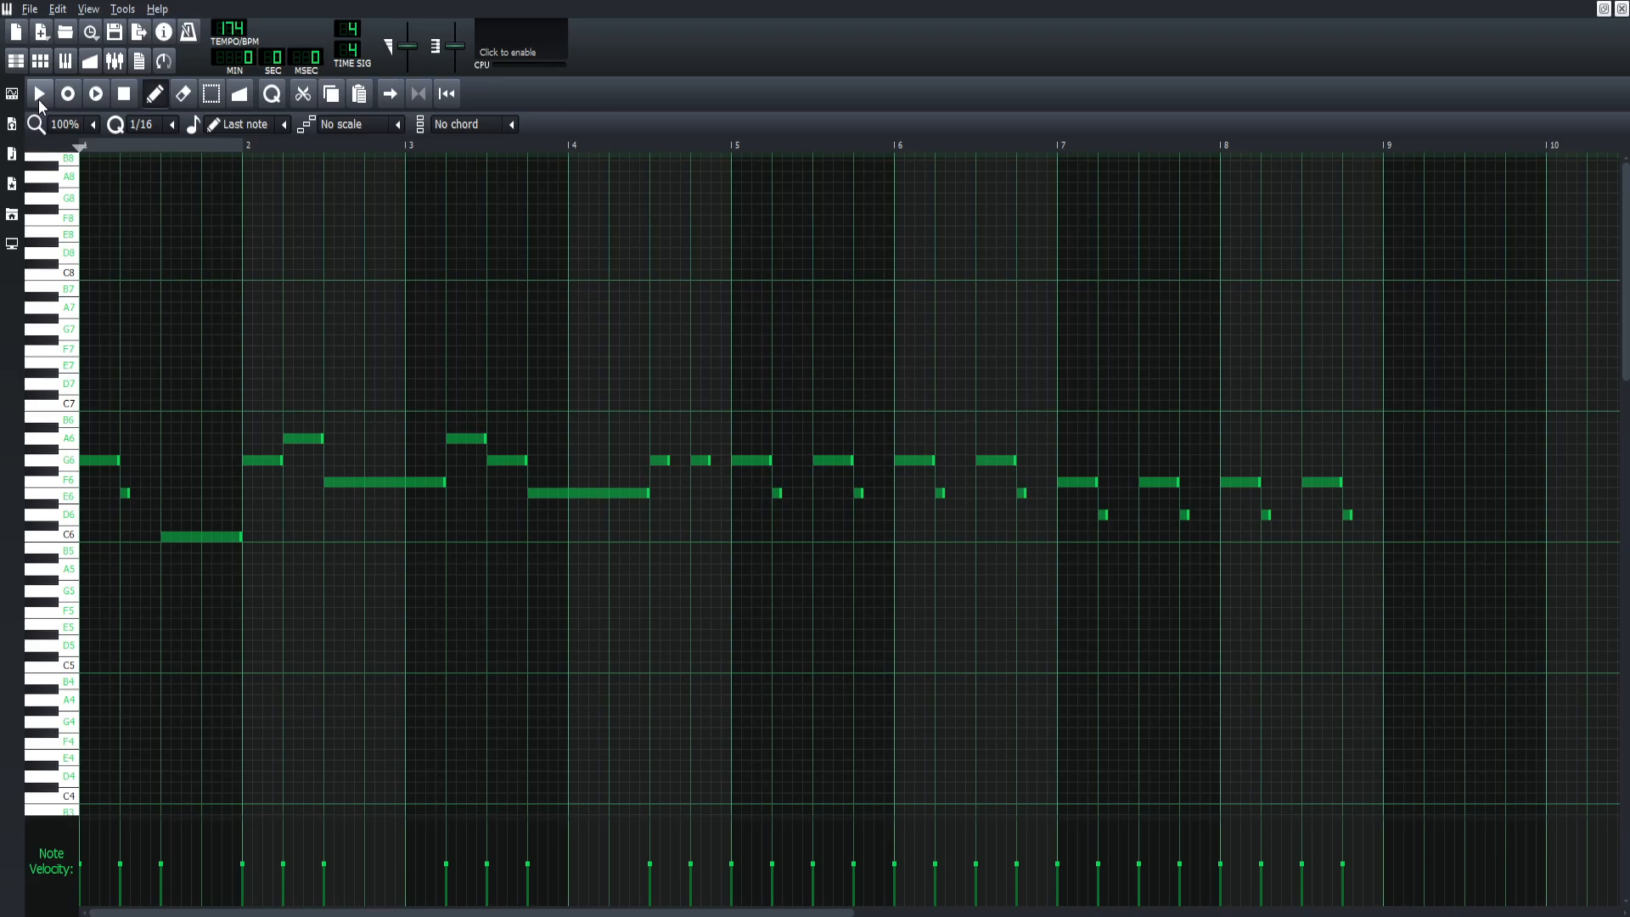
key(bracketright)
key(o)
key(y)
key(w)
key(w)
key(r)
key(w)
key(e)
key(w)
key(t)
key(w)
key(t)
key(w)
key(t)
key(w)
key(t)
key(t)
key(w)
key(t)
key(w)
key(t)
key(w)
key(t)
key(q)
key(t)
key(q)
key(t)
key(q)
key(t)
Step: Play back the Harpsichord melody from the start several times and close the piano roll
click(40, 102)
click(125, 96)
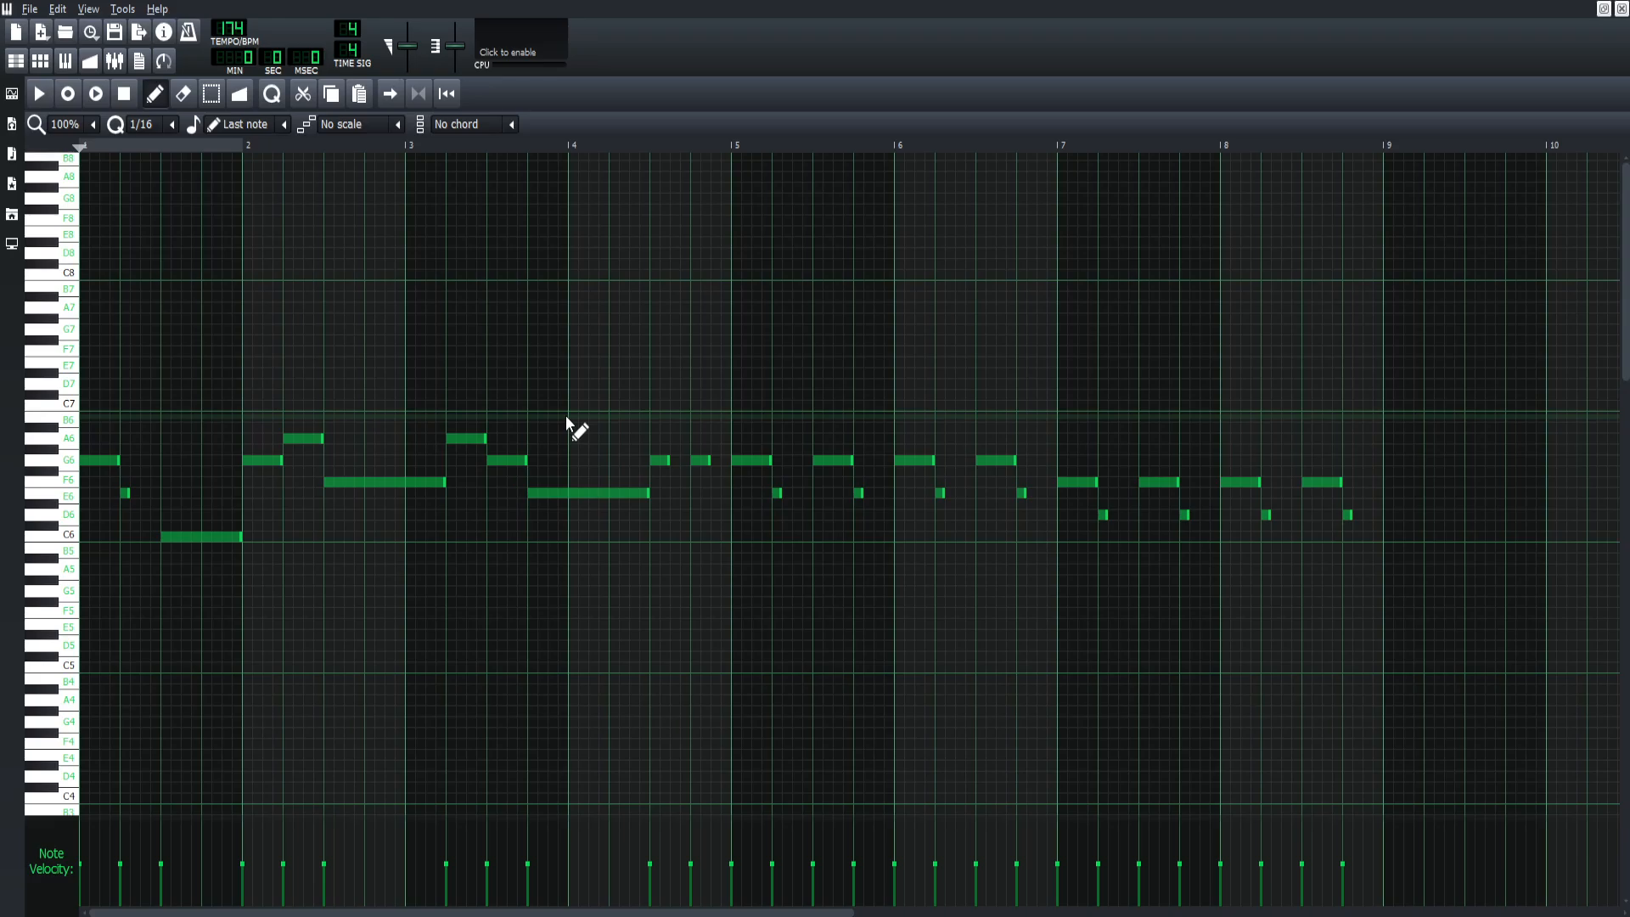
click(37, 97)
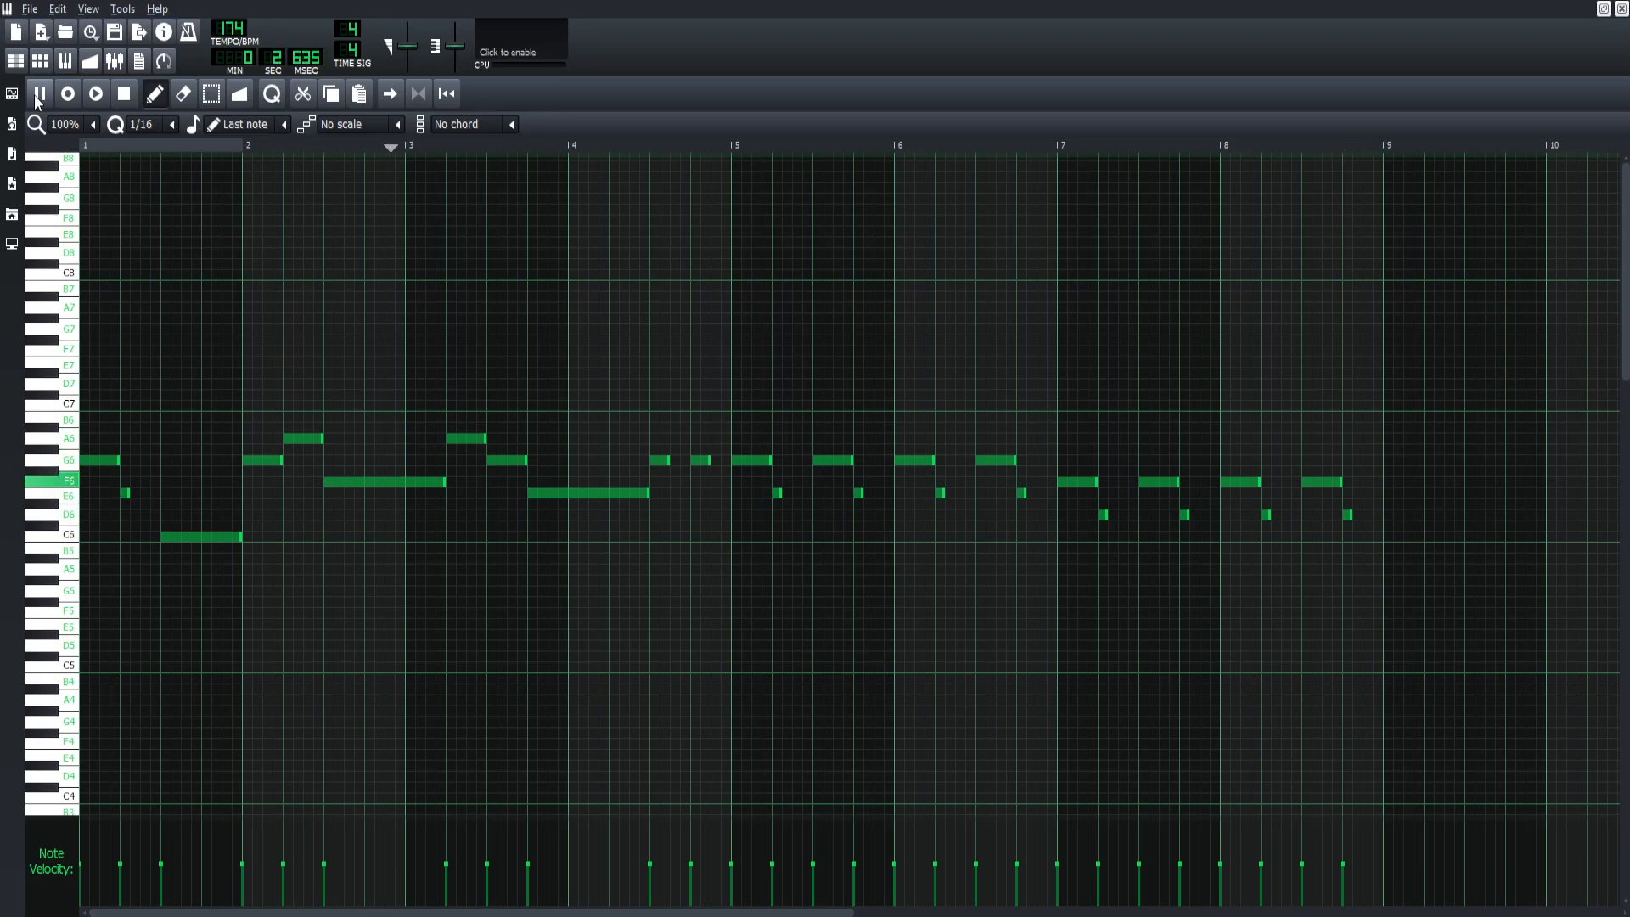
click(126, 93)
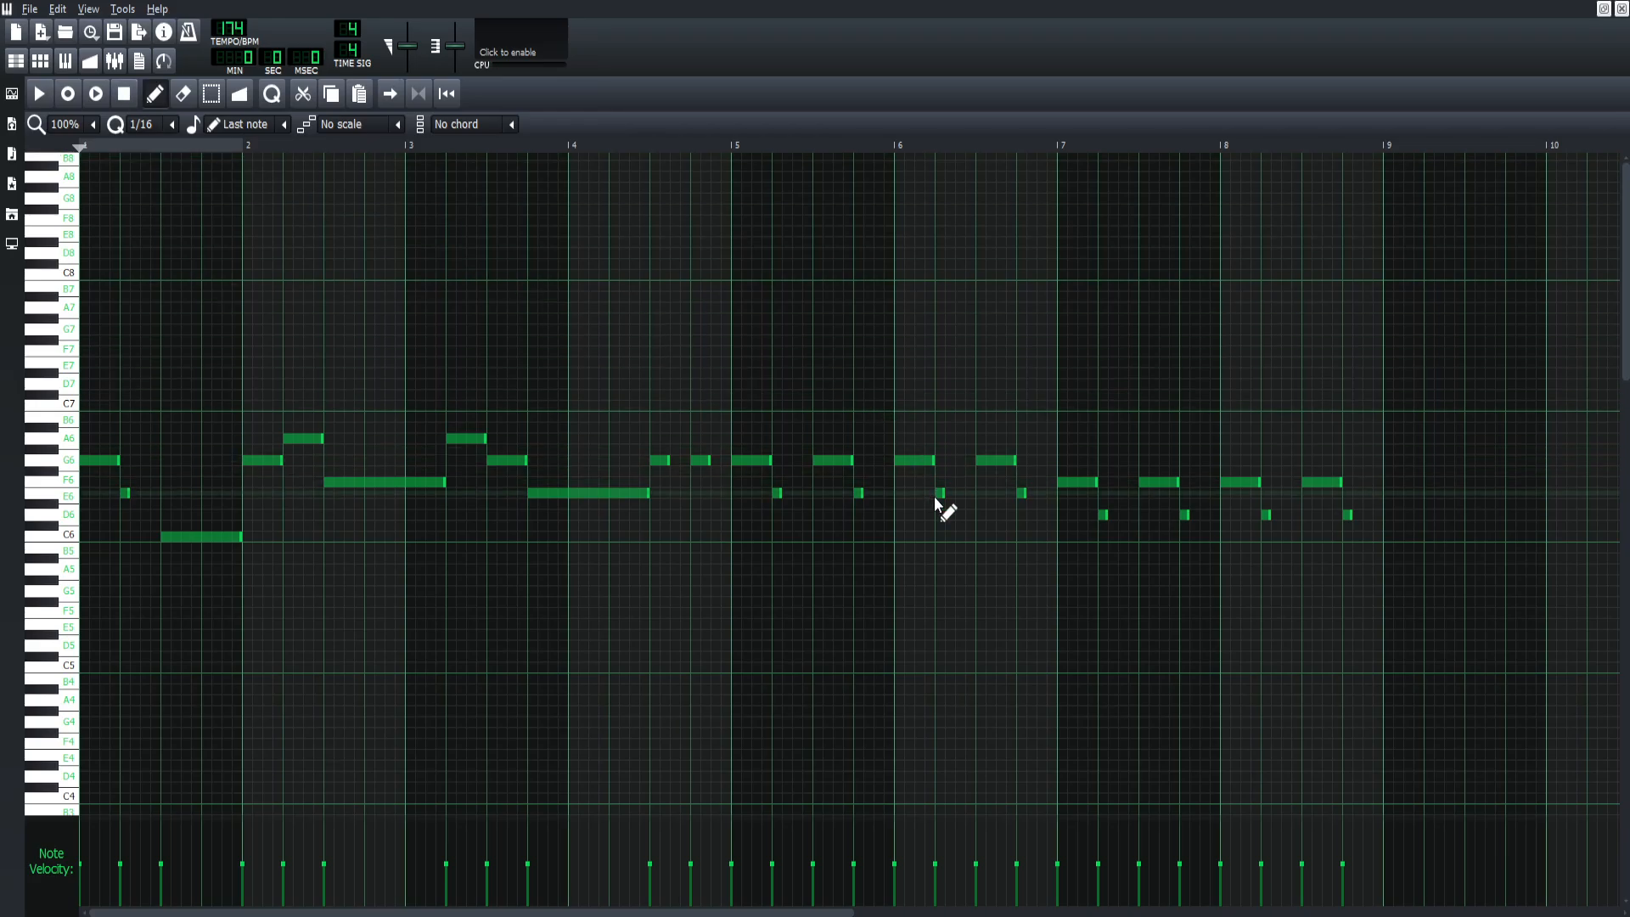
click(1021, 492)
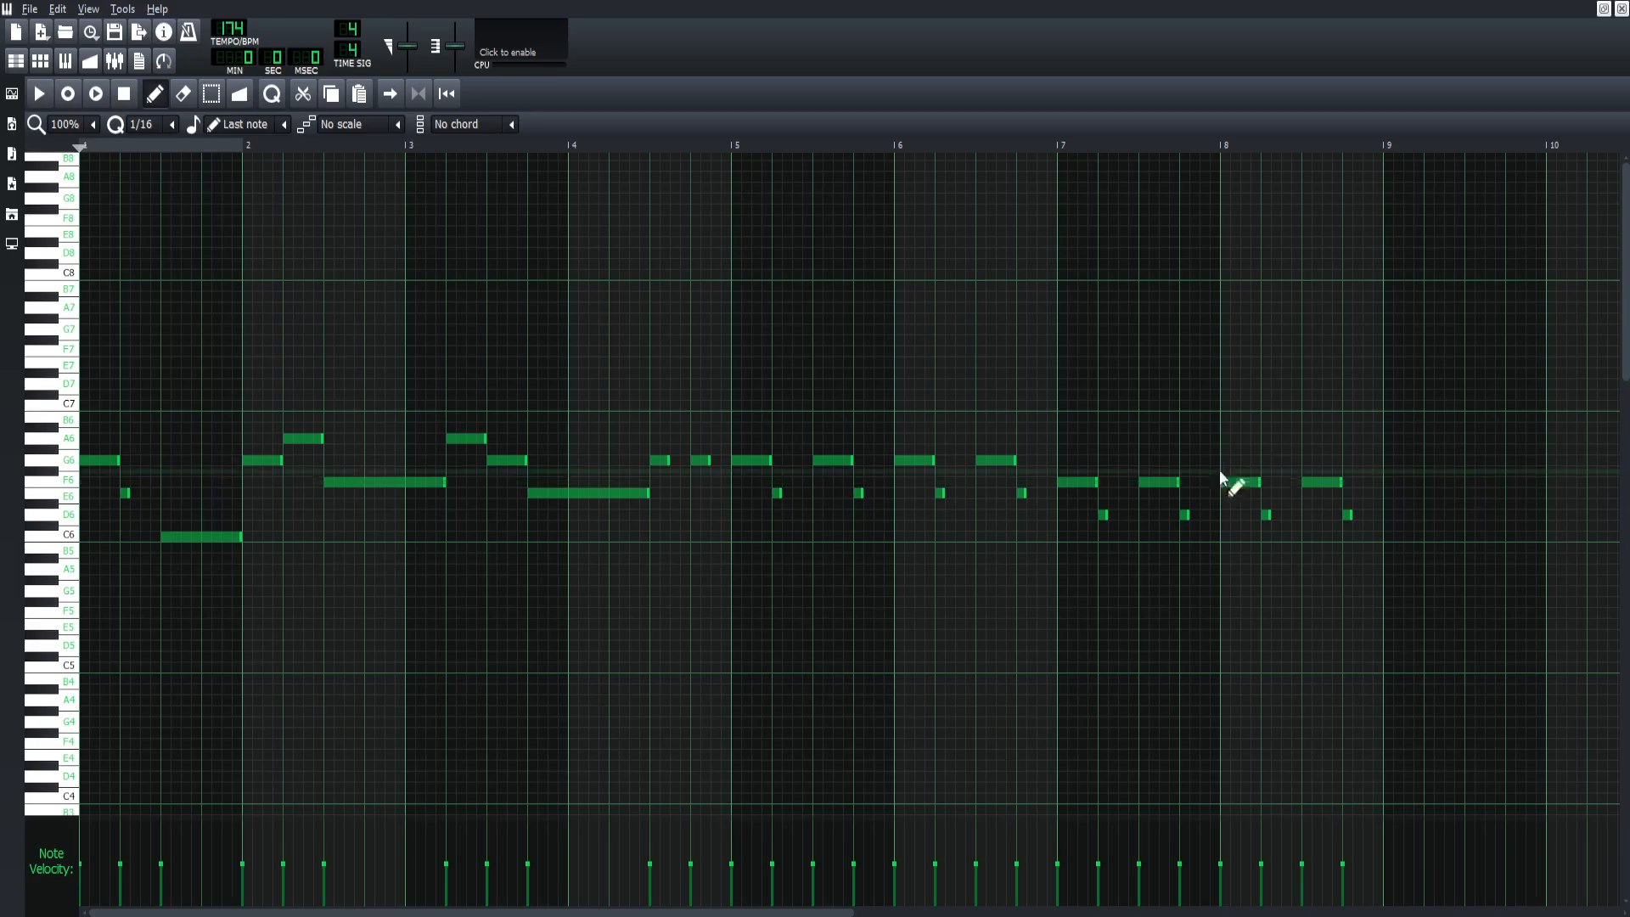
click(40, 97)
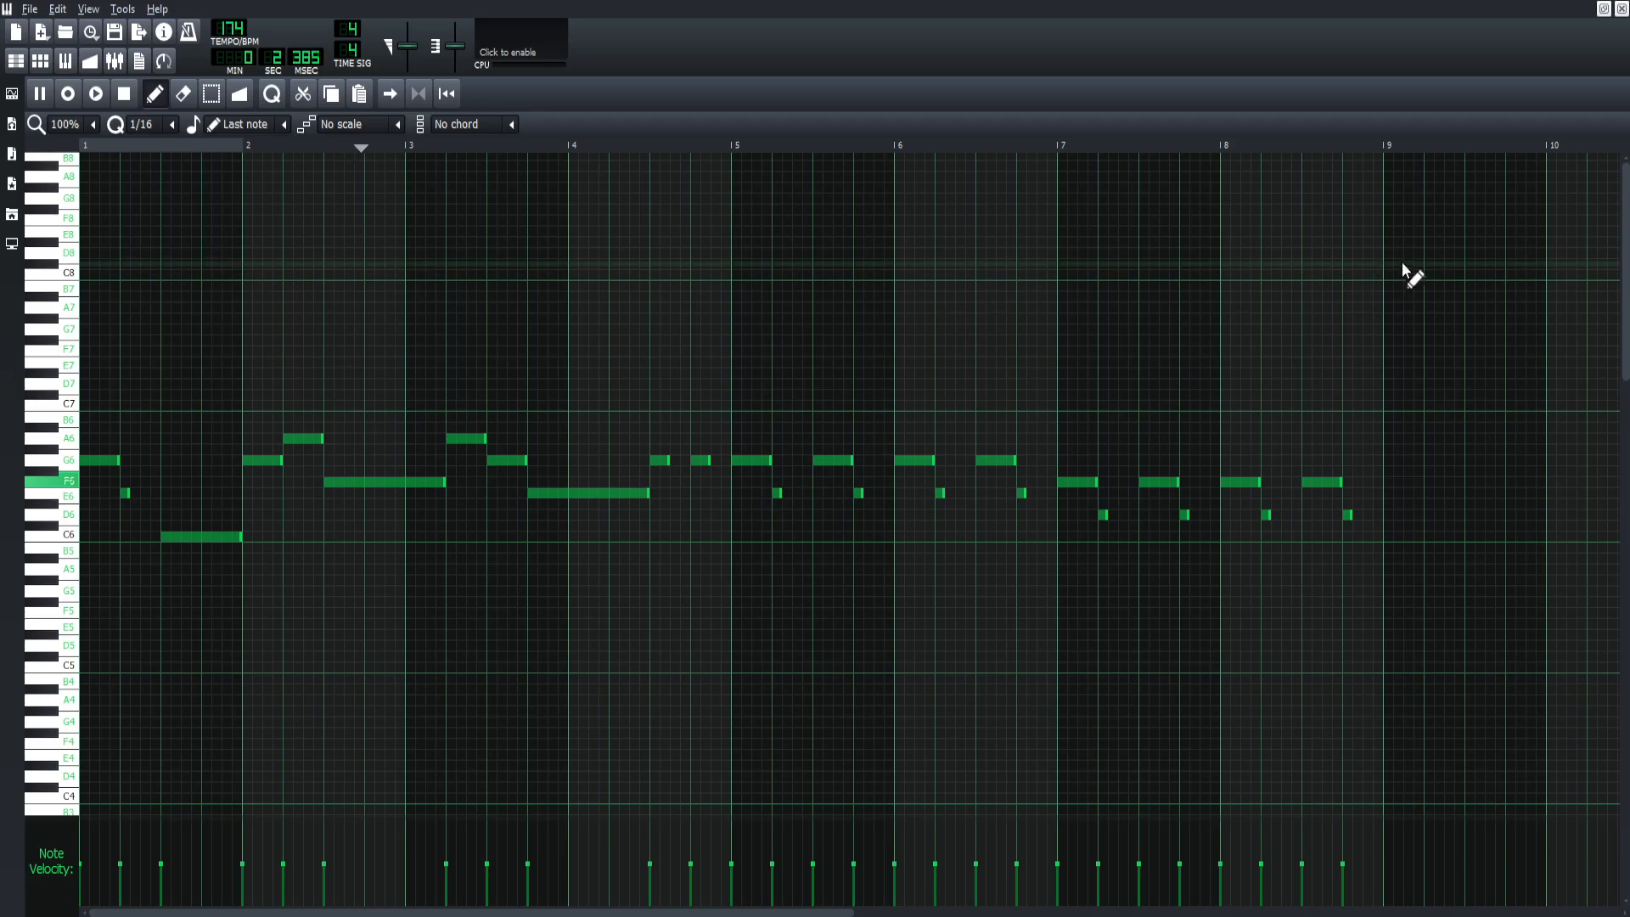
click(1622, 9)
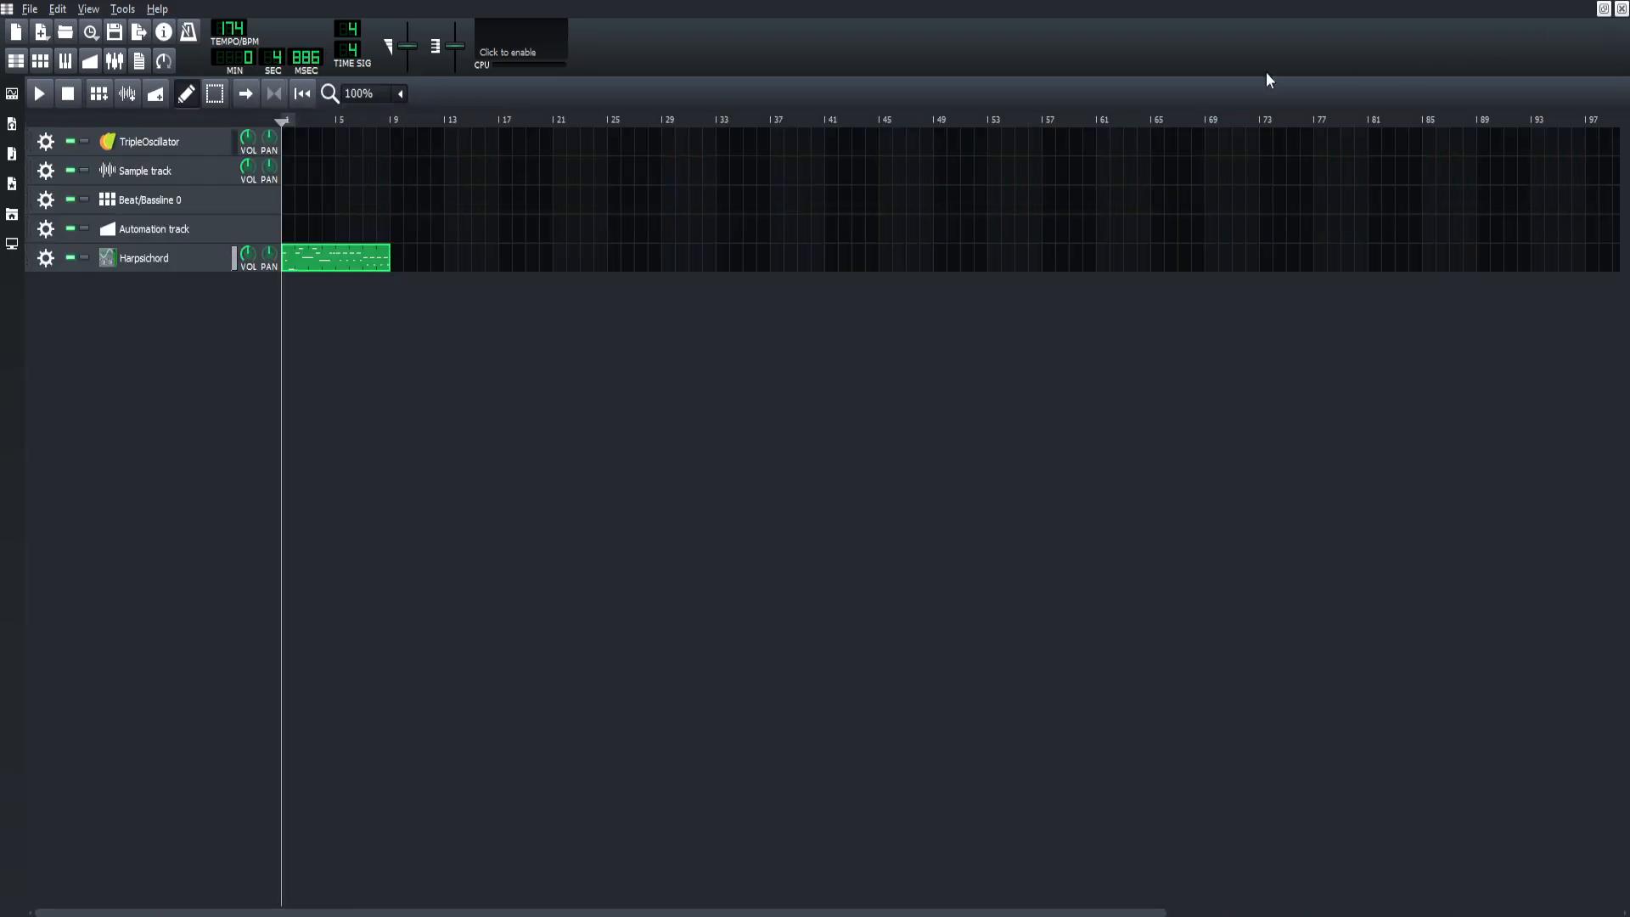
Step: Create a new Harpsichord clip after the existing one and place an eighth-note D5 at its start
double_click(416, 268)
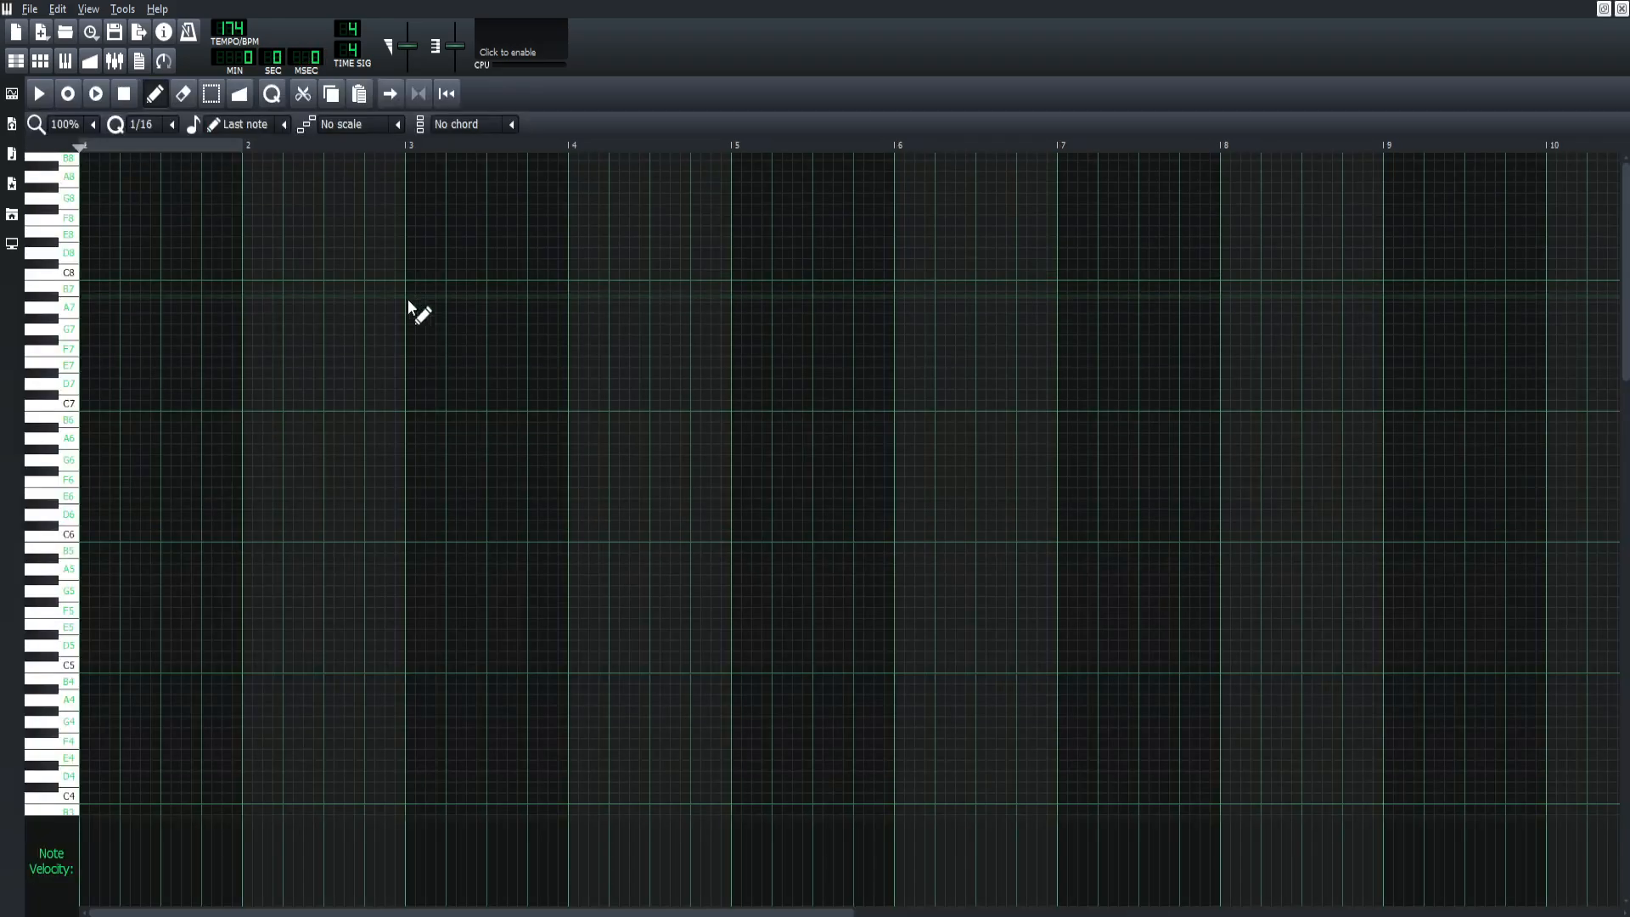
click(84, 647)
drag(85, 647, 98, 650)
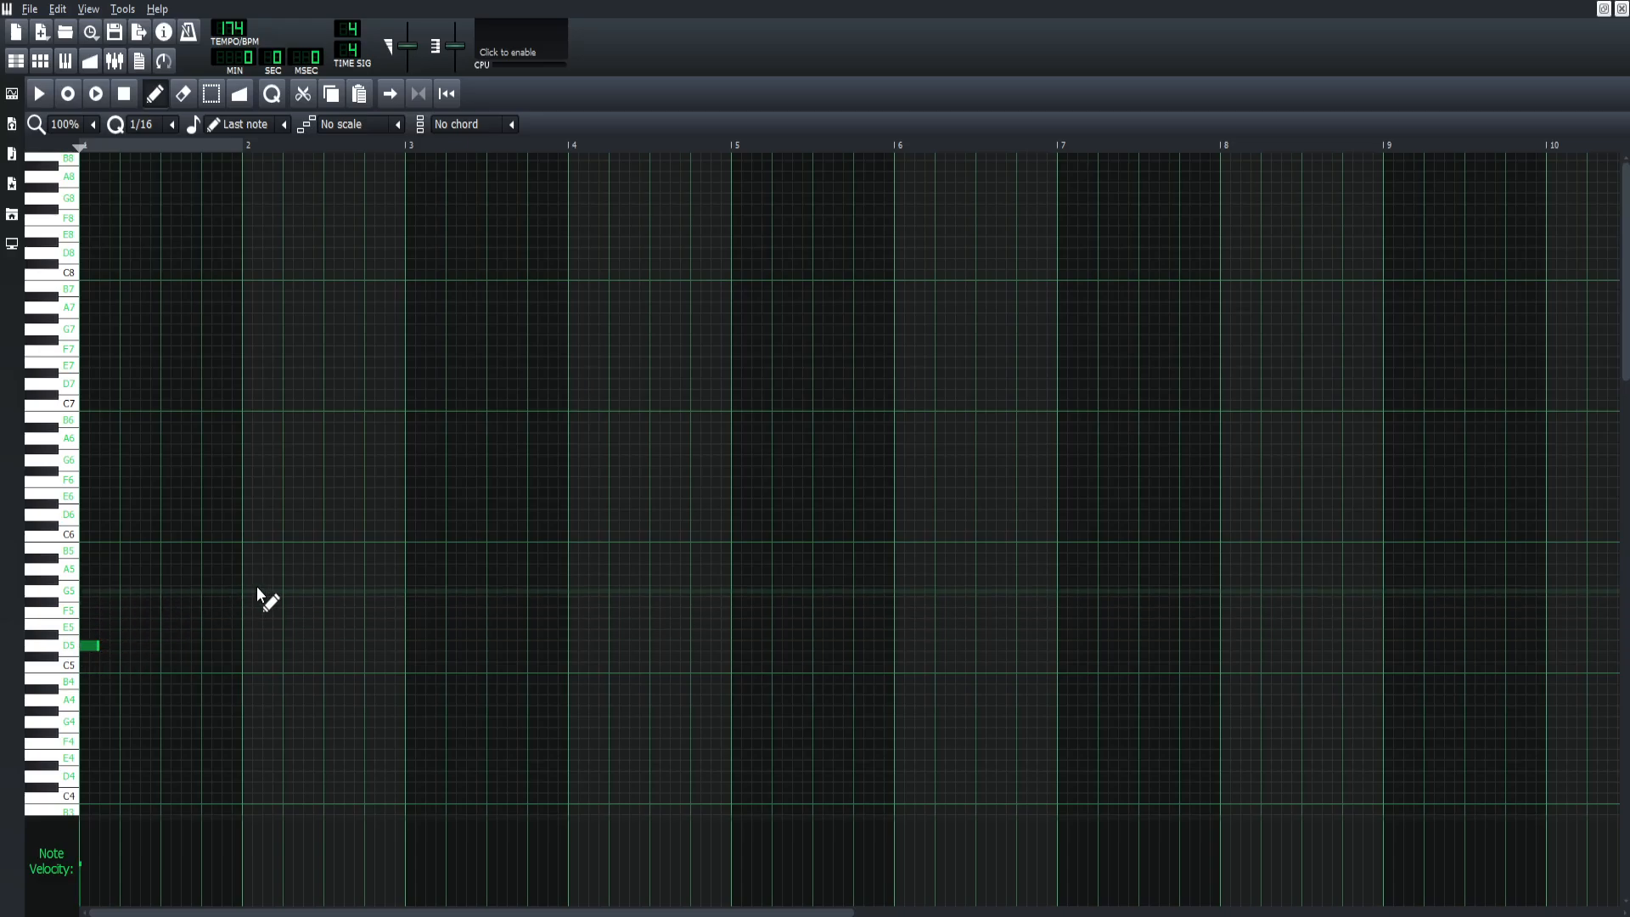
Step: Add A5, F5, G5 and A5 notes across bars 1 and 2, and lengthen the opening D5 to a half note
click(386, 569)
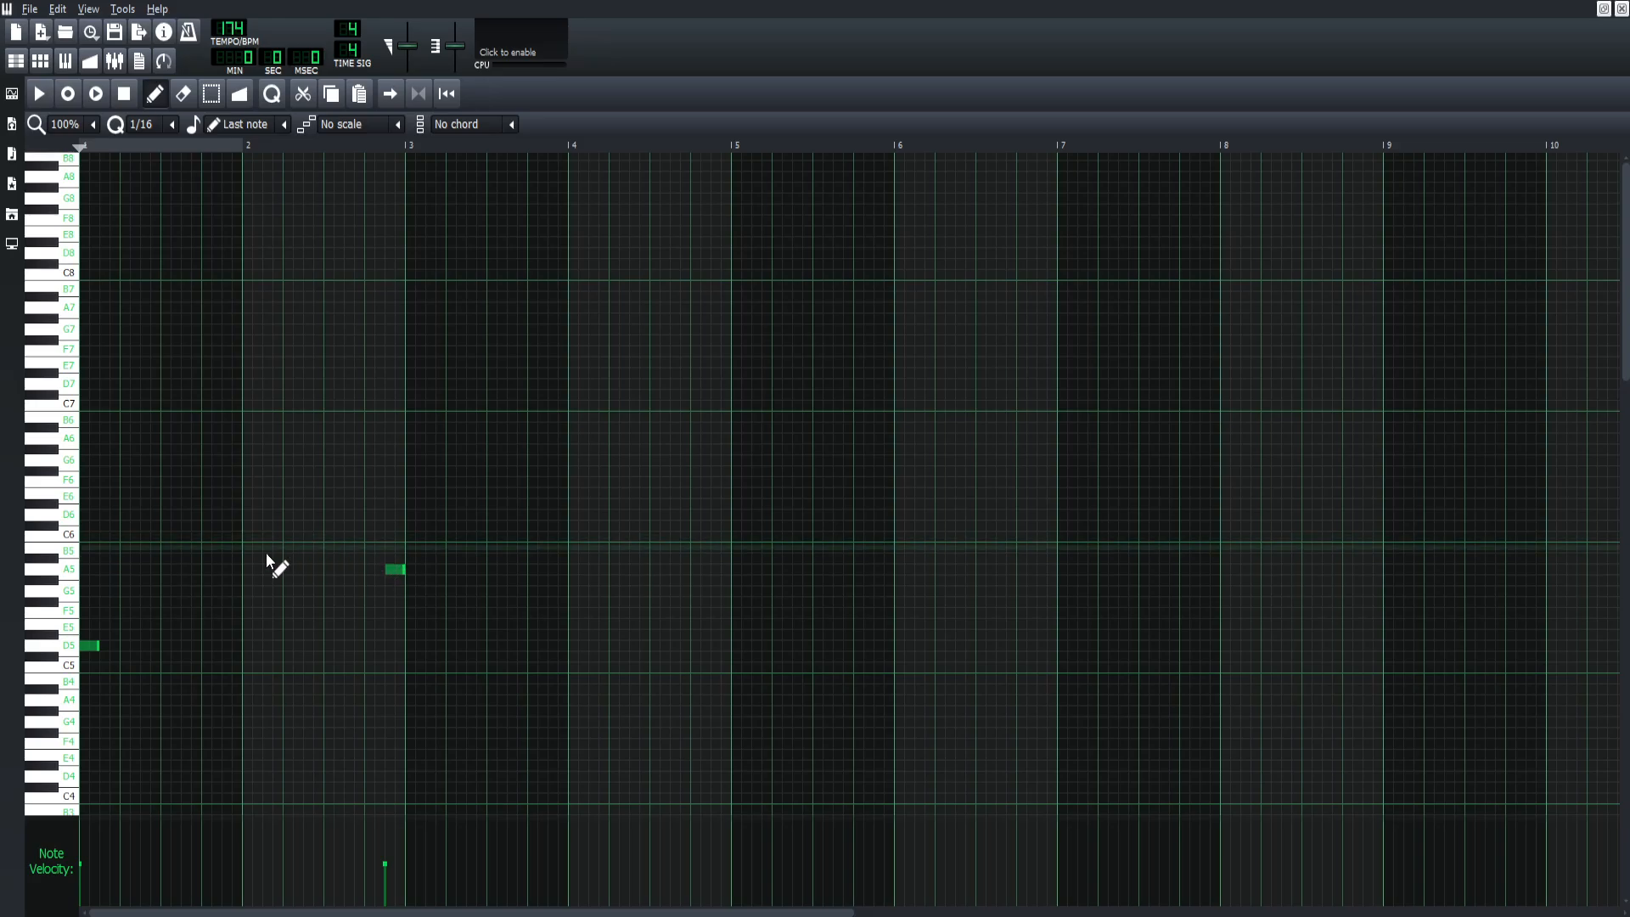
drag(206, 616, 282, 632)
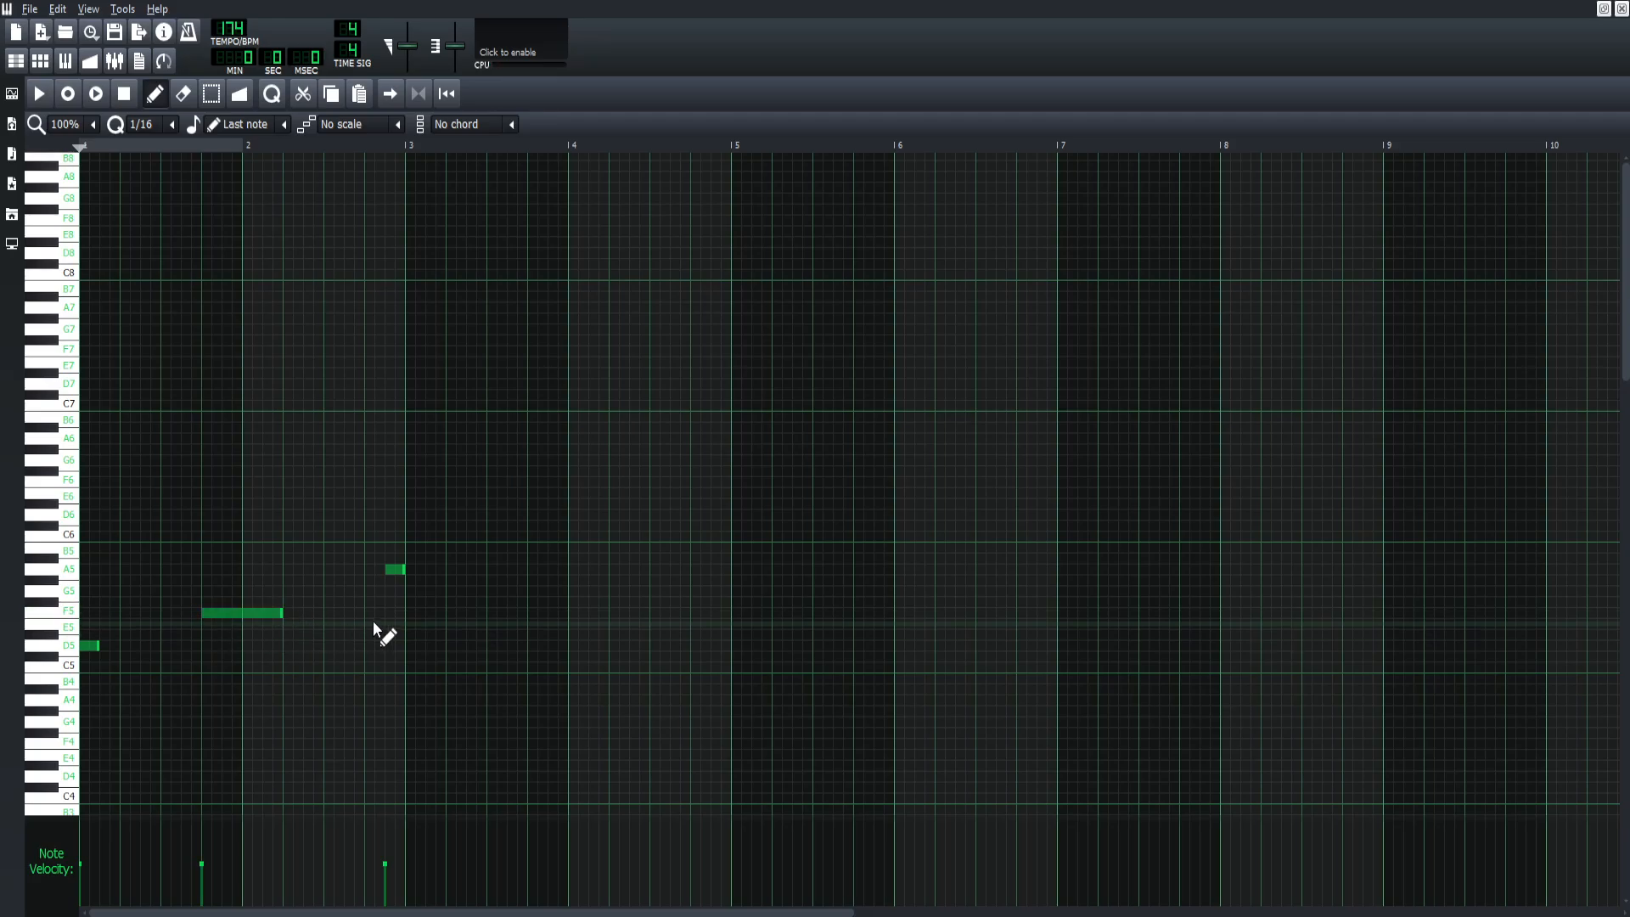
click(189, 569)
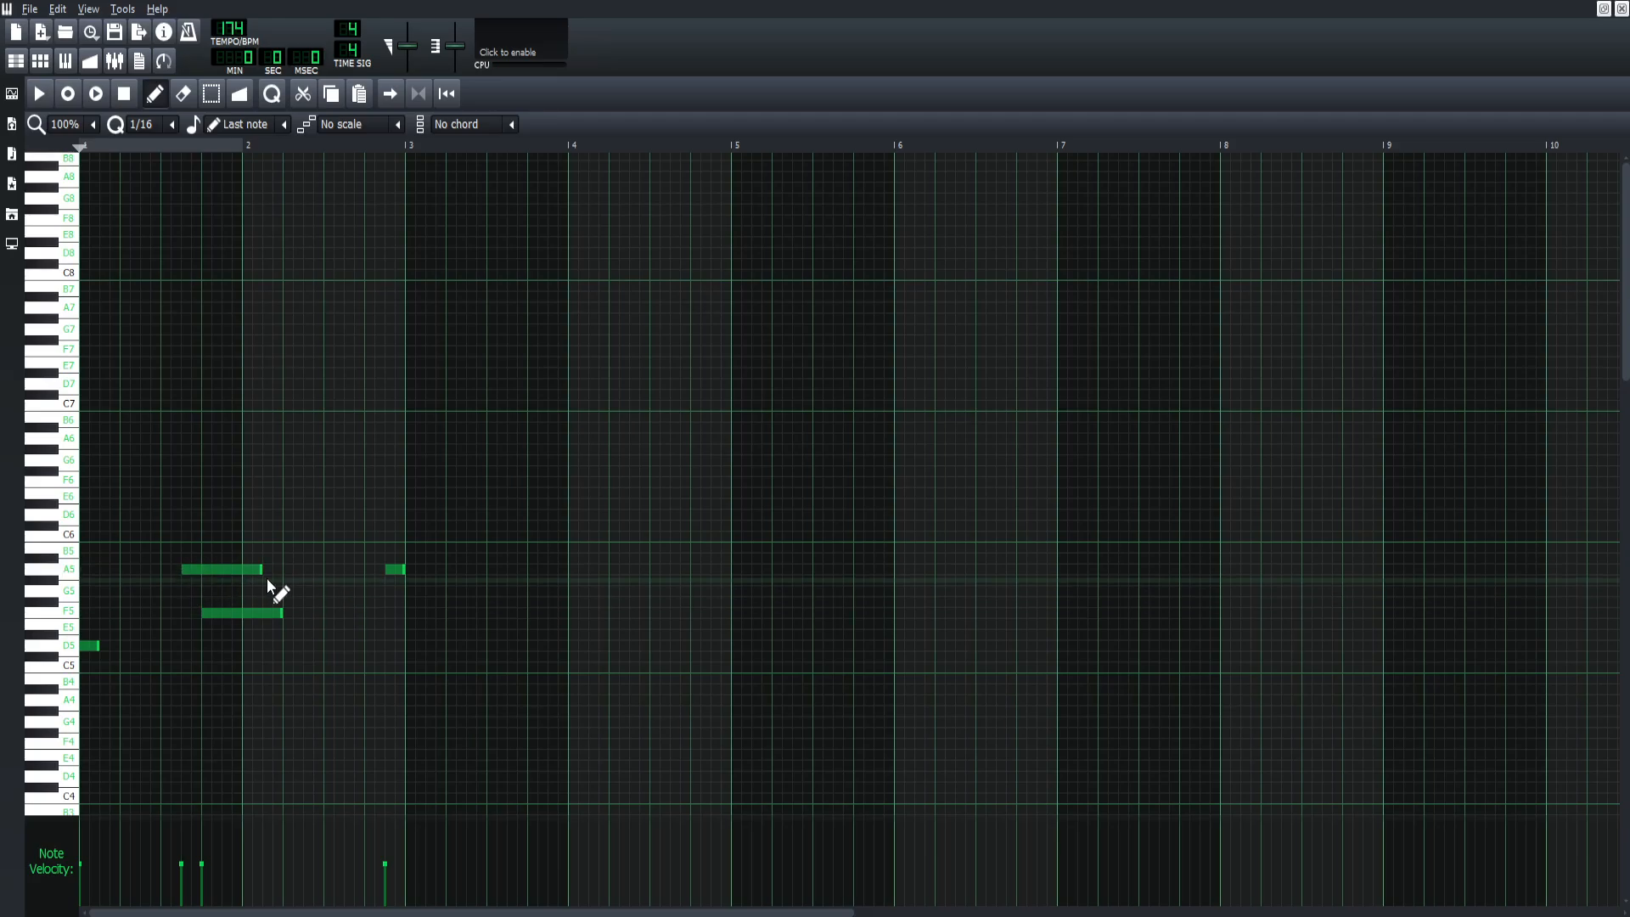
drag(262, 570, 201, 569)
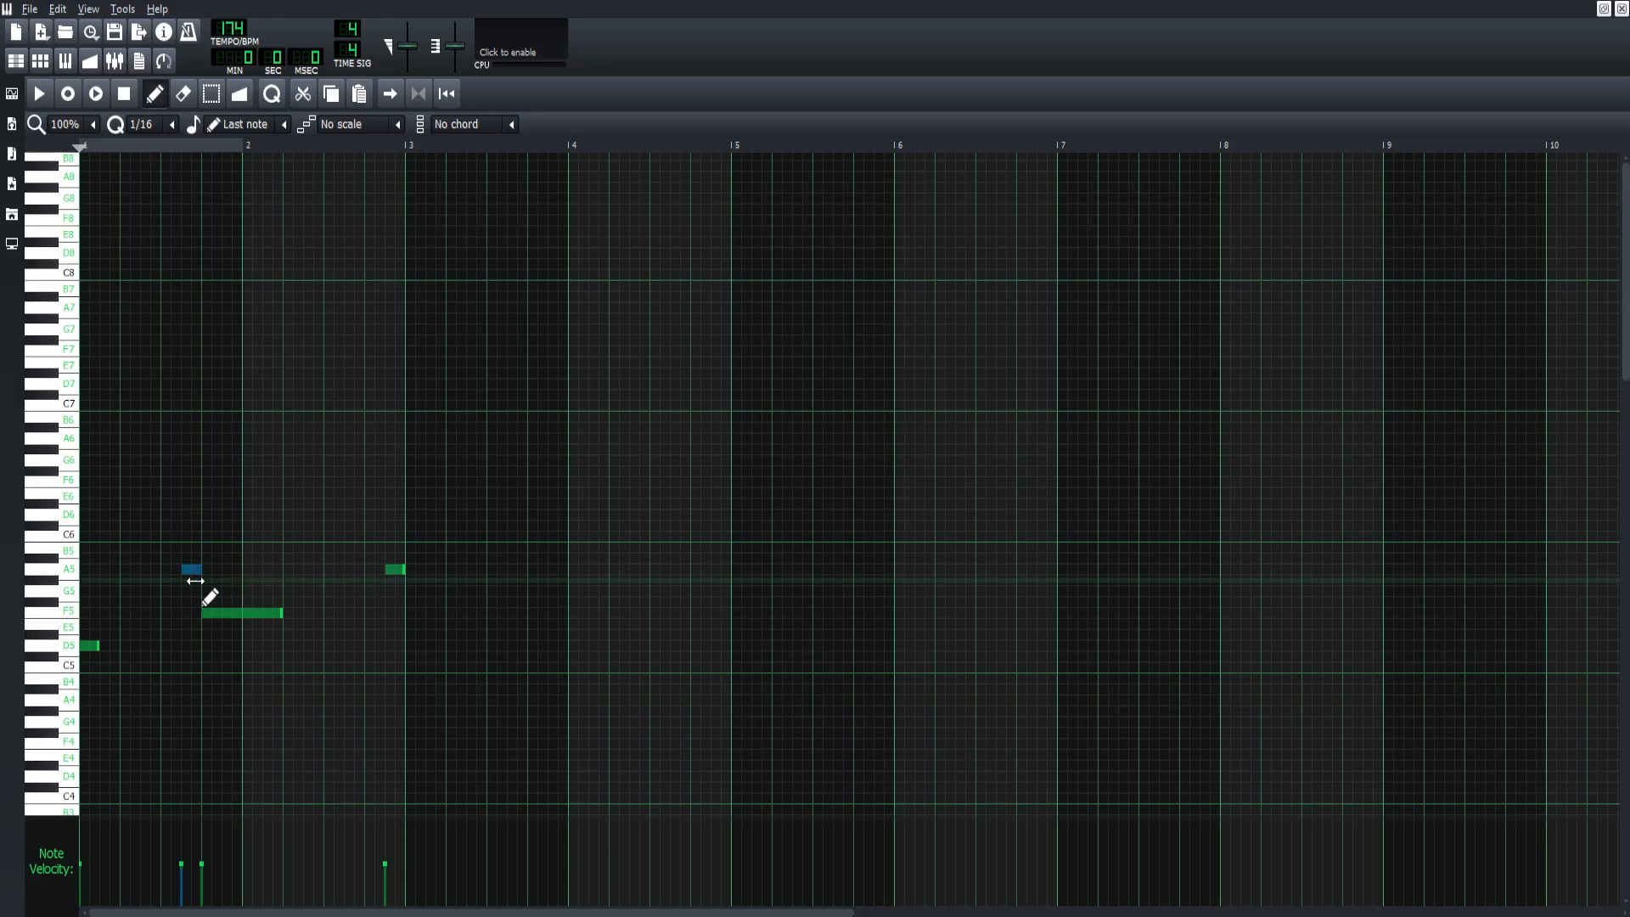
click(291, 590)
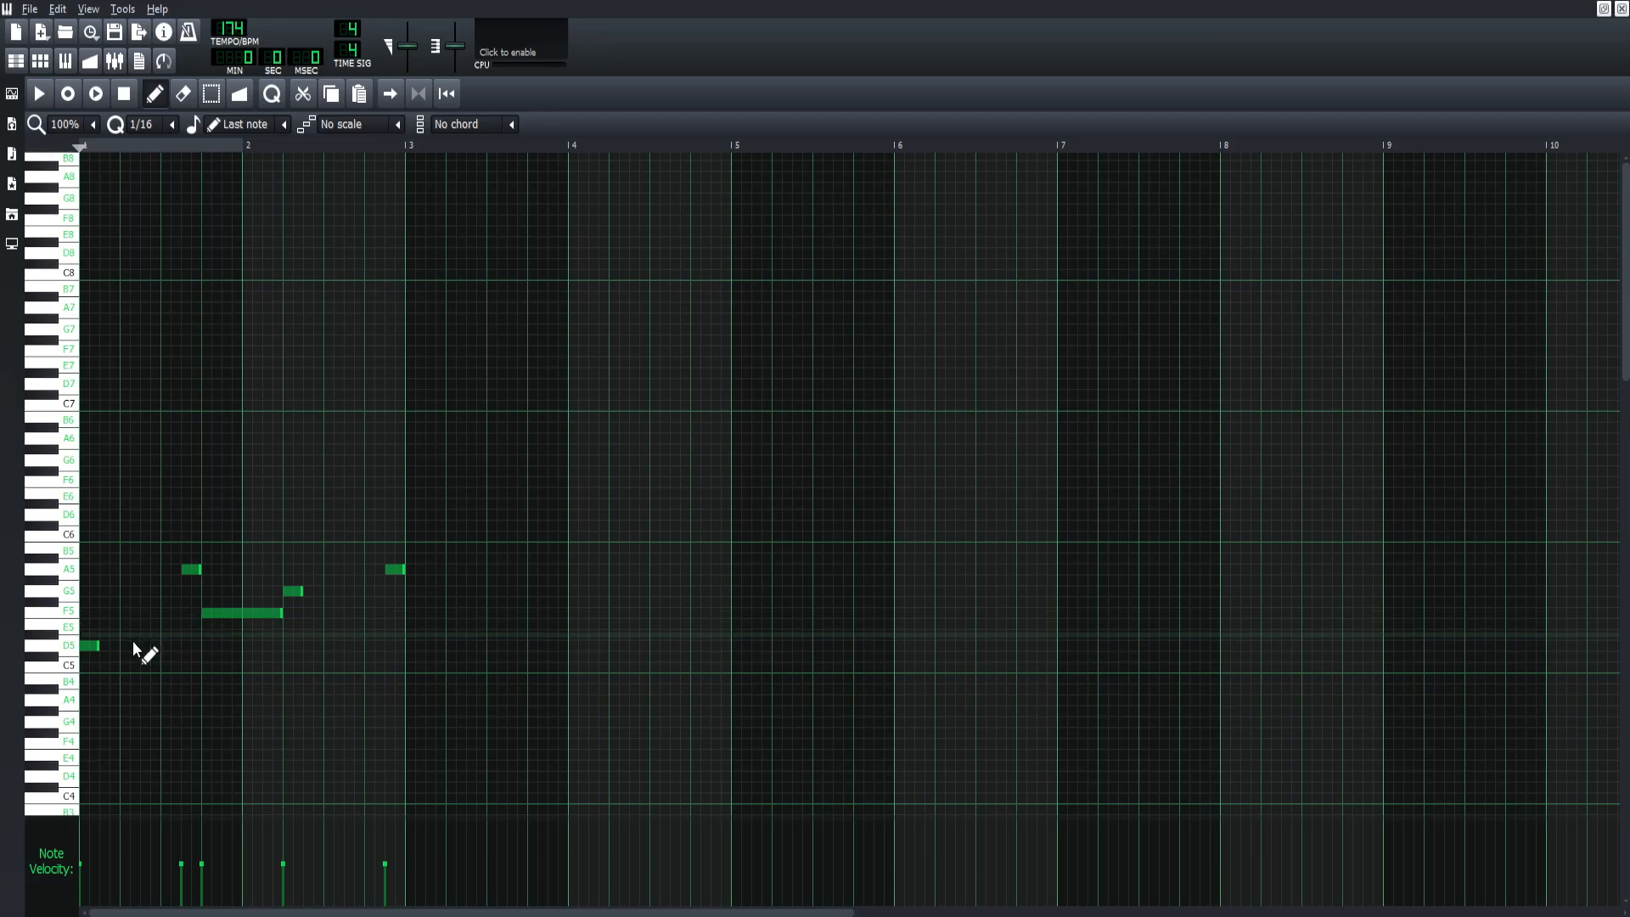
drag(98, 645, 166, 666)
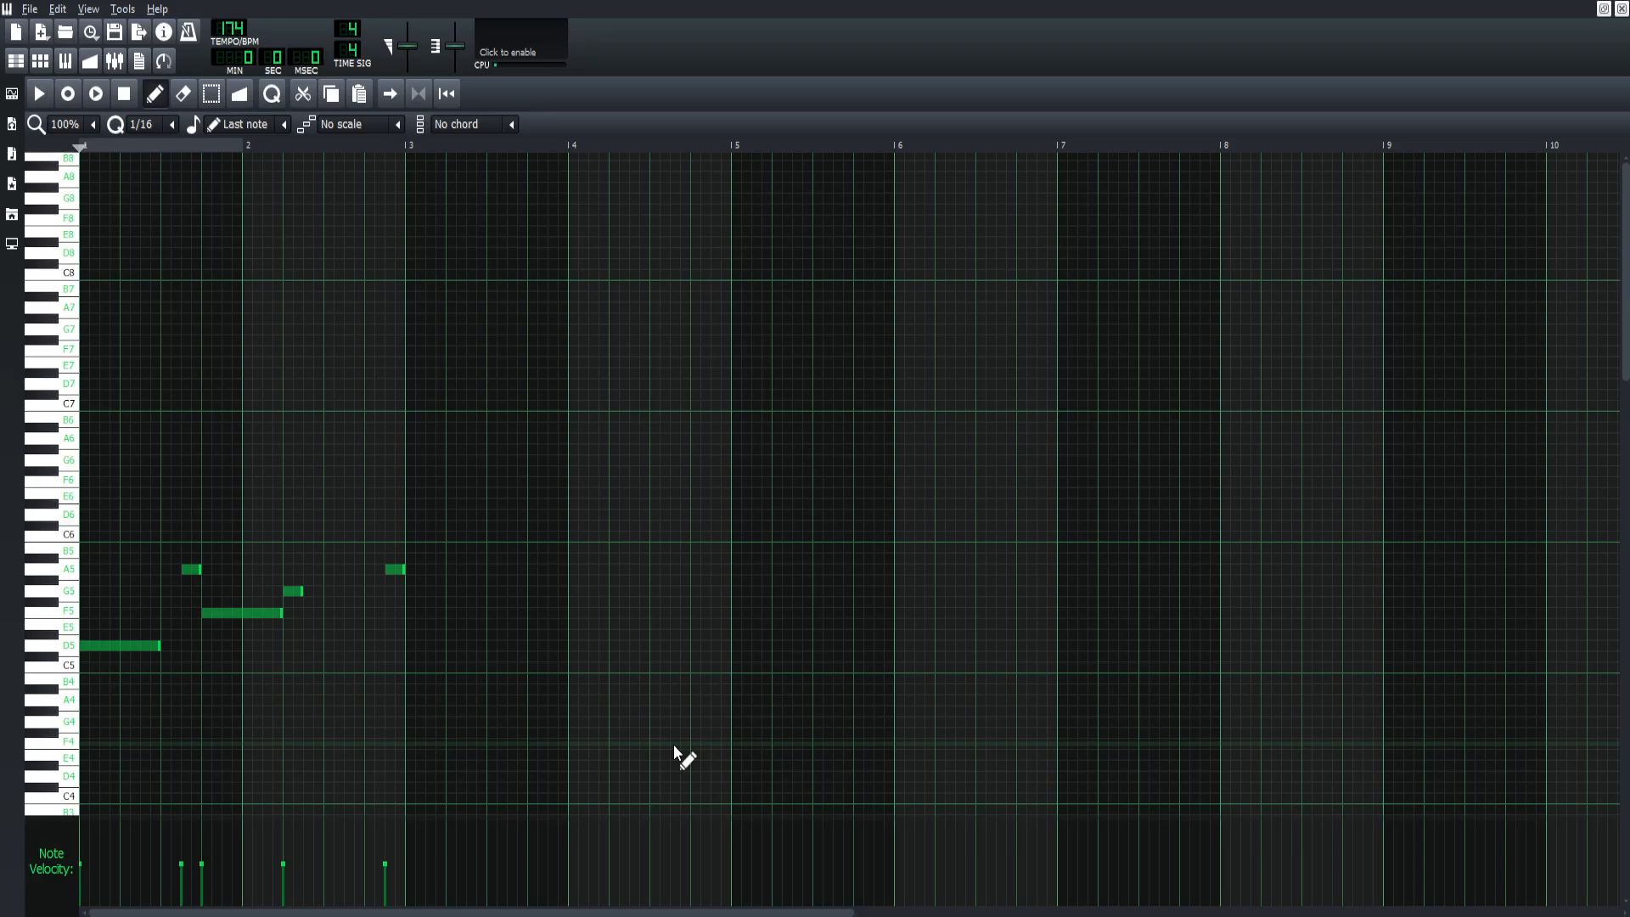
Step: Continue with an eighth-note G5 on beat 3 of bar 2, followed by a half-note A5 and a half-note B5
click(331, 591)
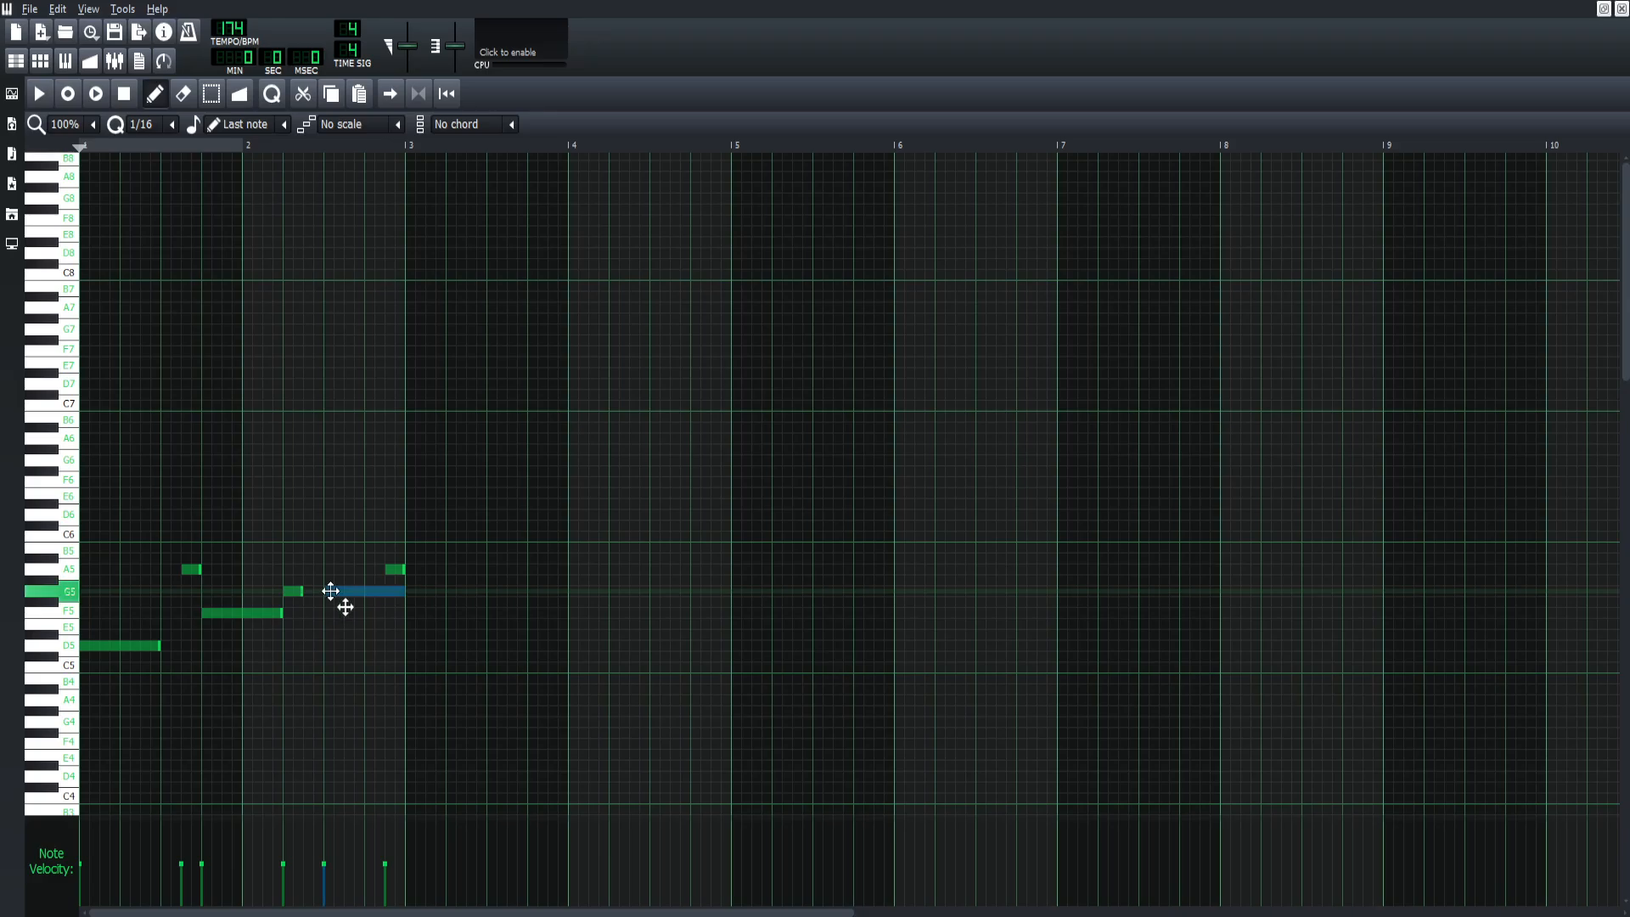
drag(403, 592, 456, 595)
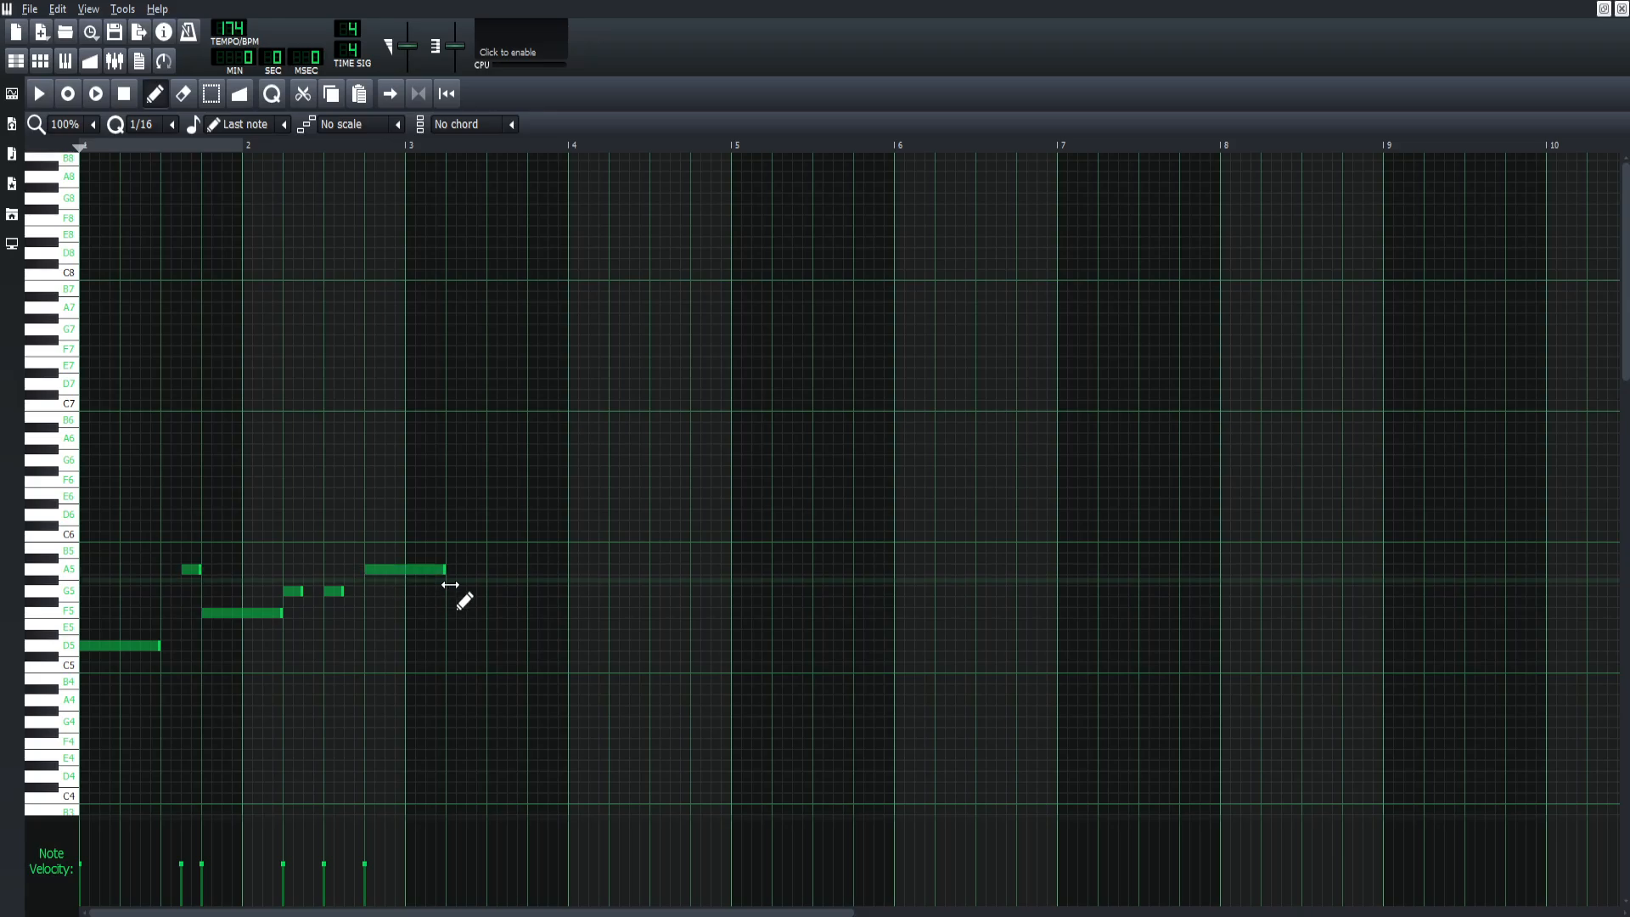
click(449, 613)
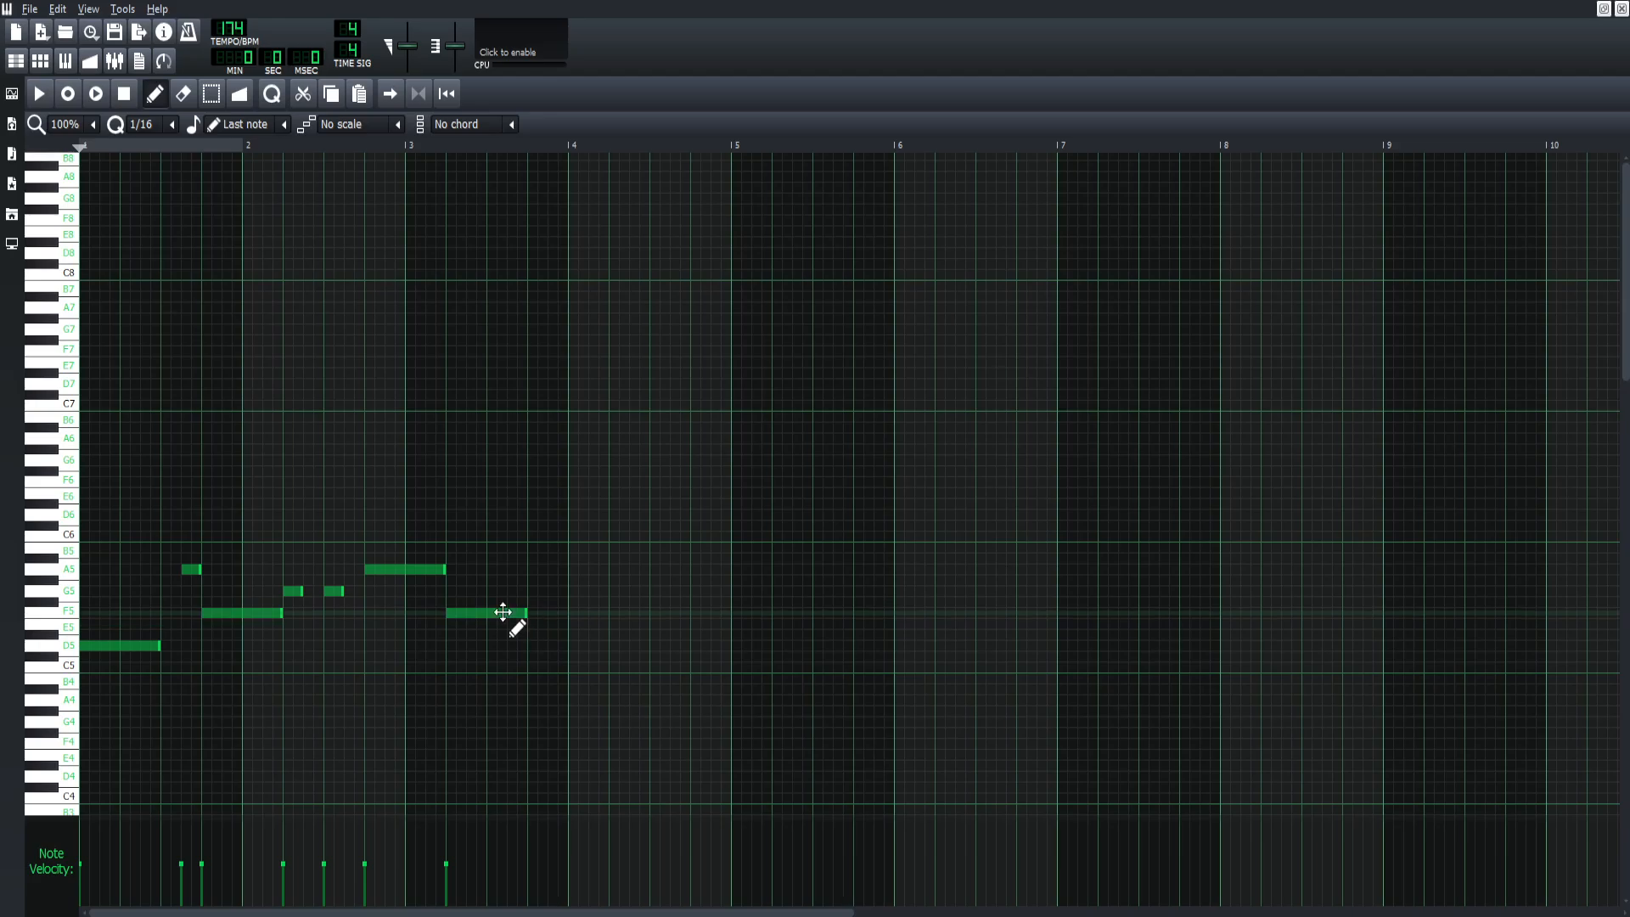
drag(506, 613, 501, 551)
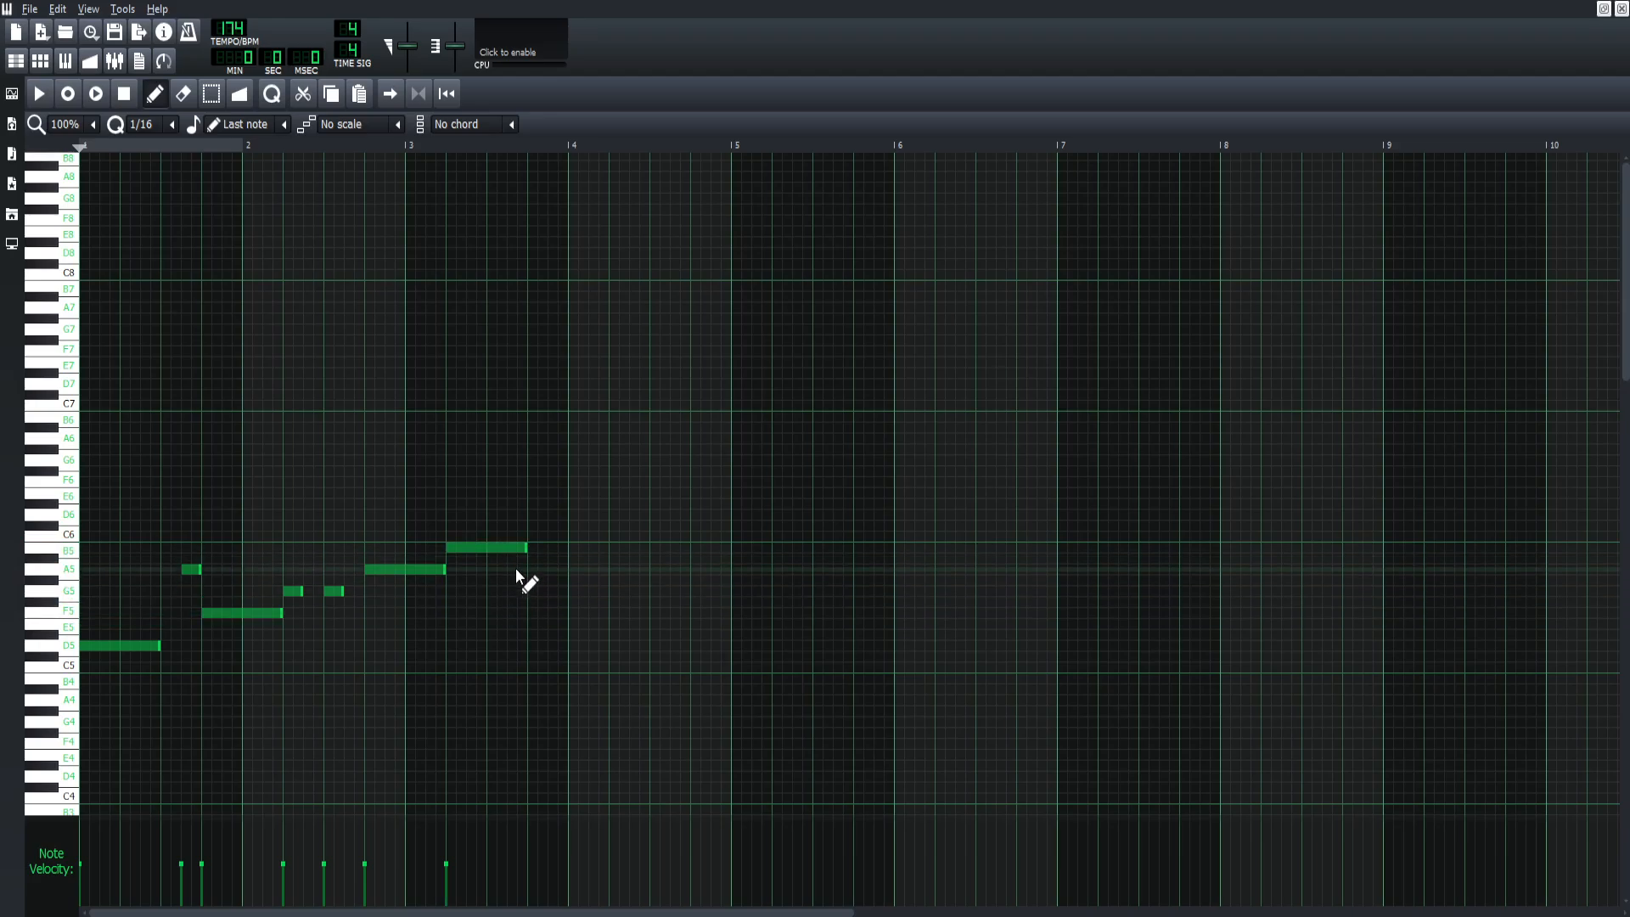
Step: Complete the phrase from beat 4 of bar 3 through bar 4 with the notes A5, B5, A5, F5, G5 and F5
click(528, 574)
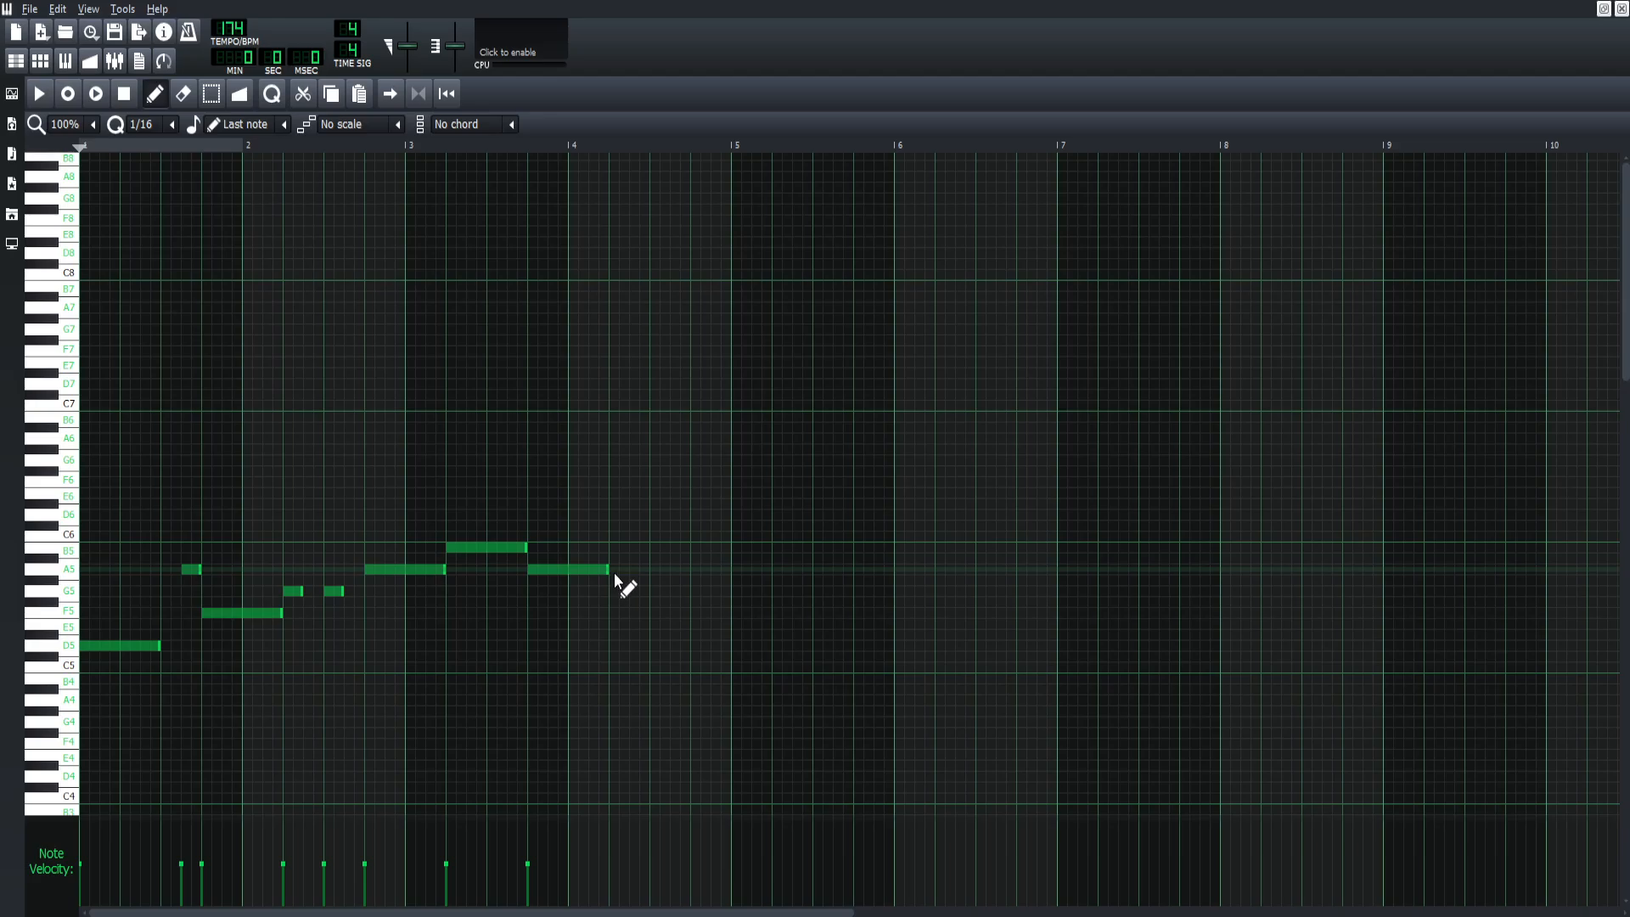
mouse_move(608, 573)
mouse_down()
mouse_move(531, 582)
mouse_move(554, 552)
mouse_move(606, 578)
mouse_up()
click(569, 565)
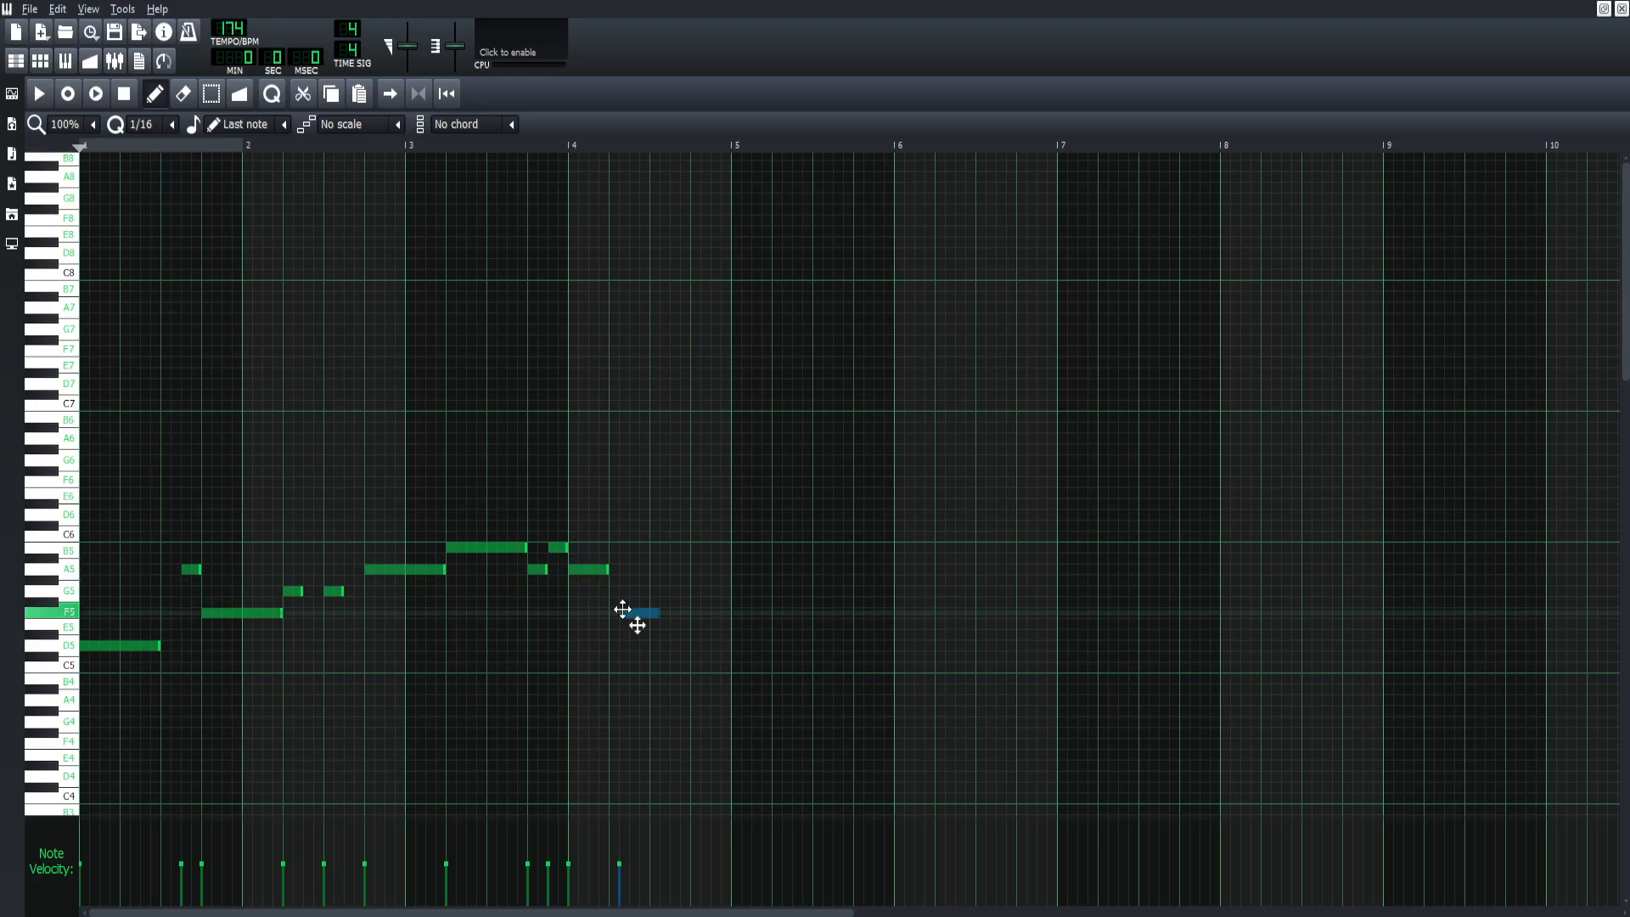
click(622, 611)
drag(615, 609, 611, 613)
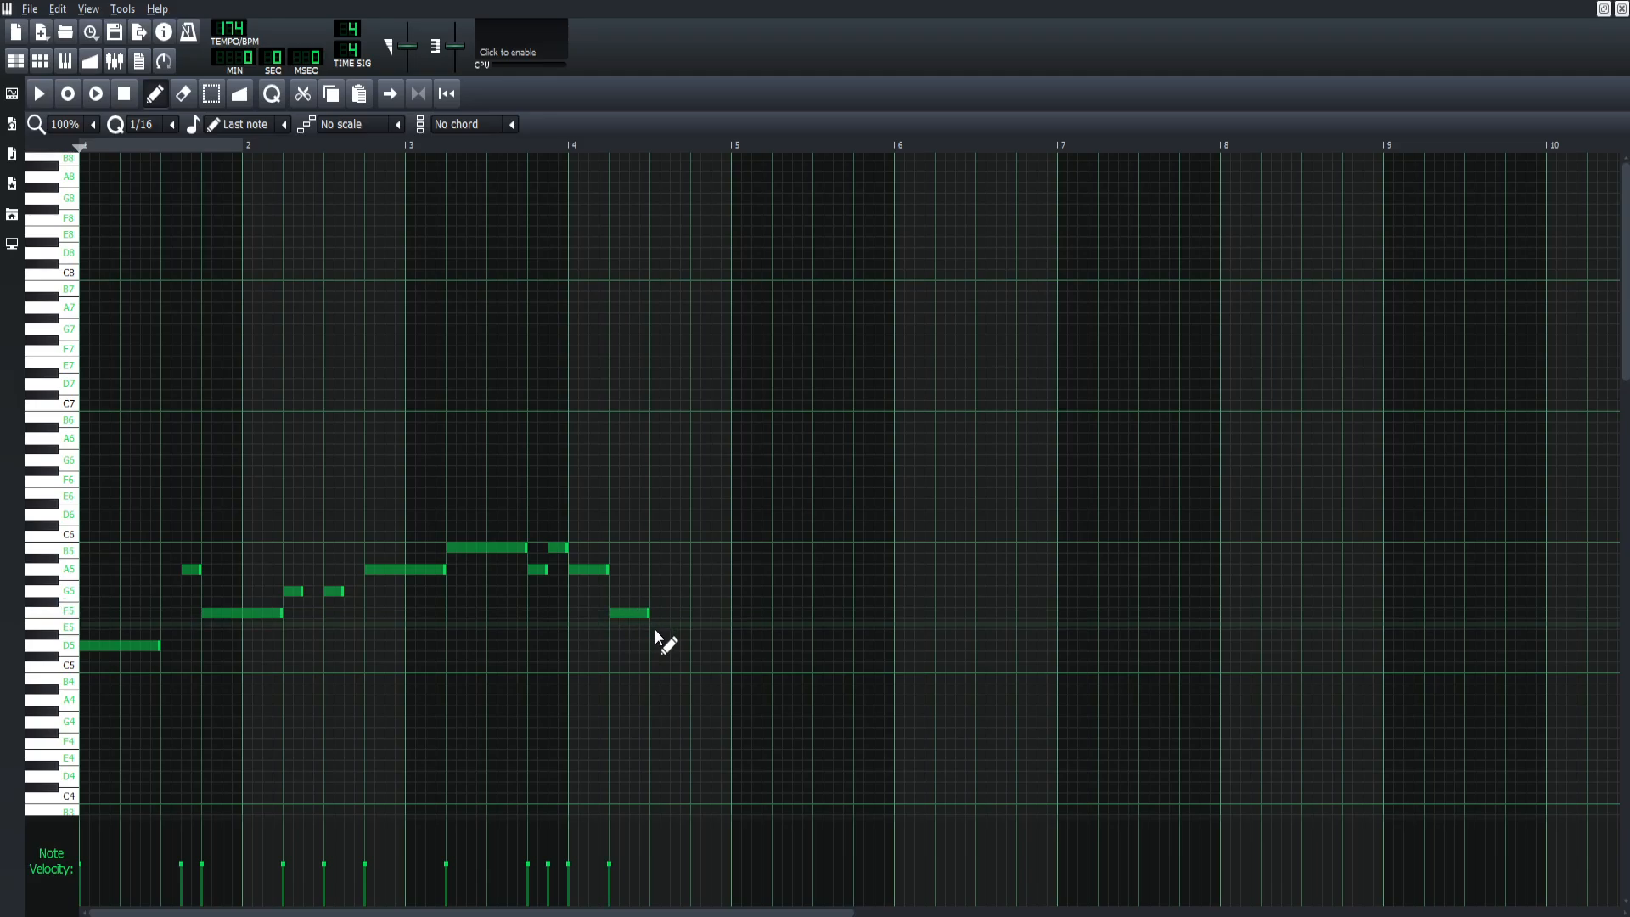
click(659, 592)
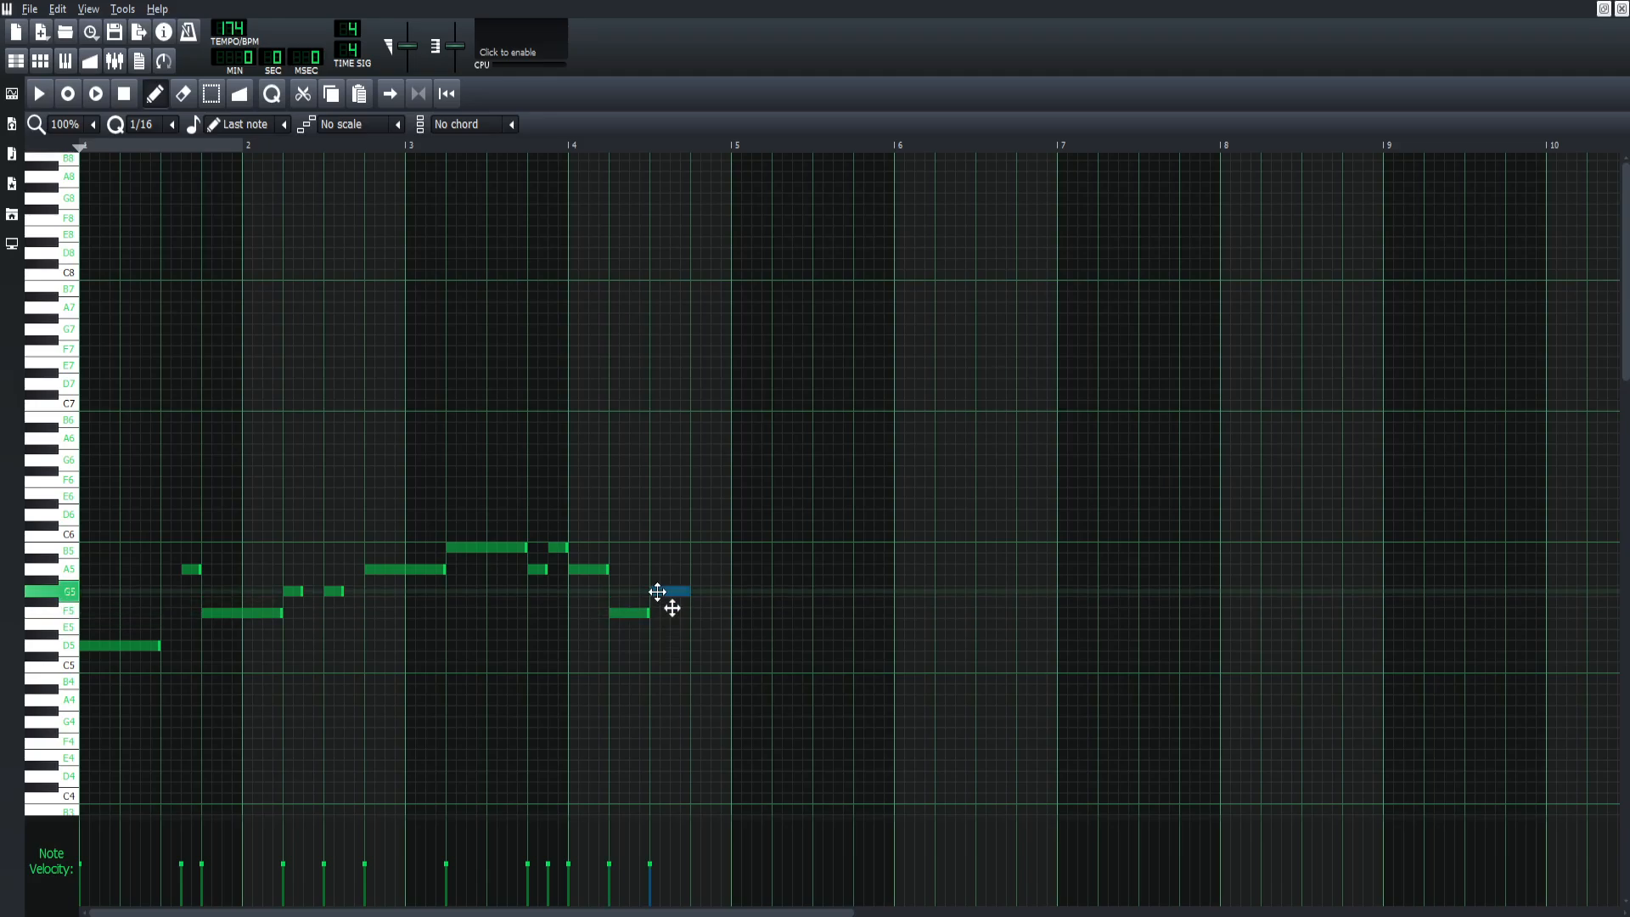
click(695, 613)
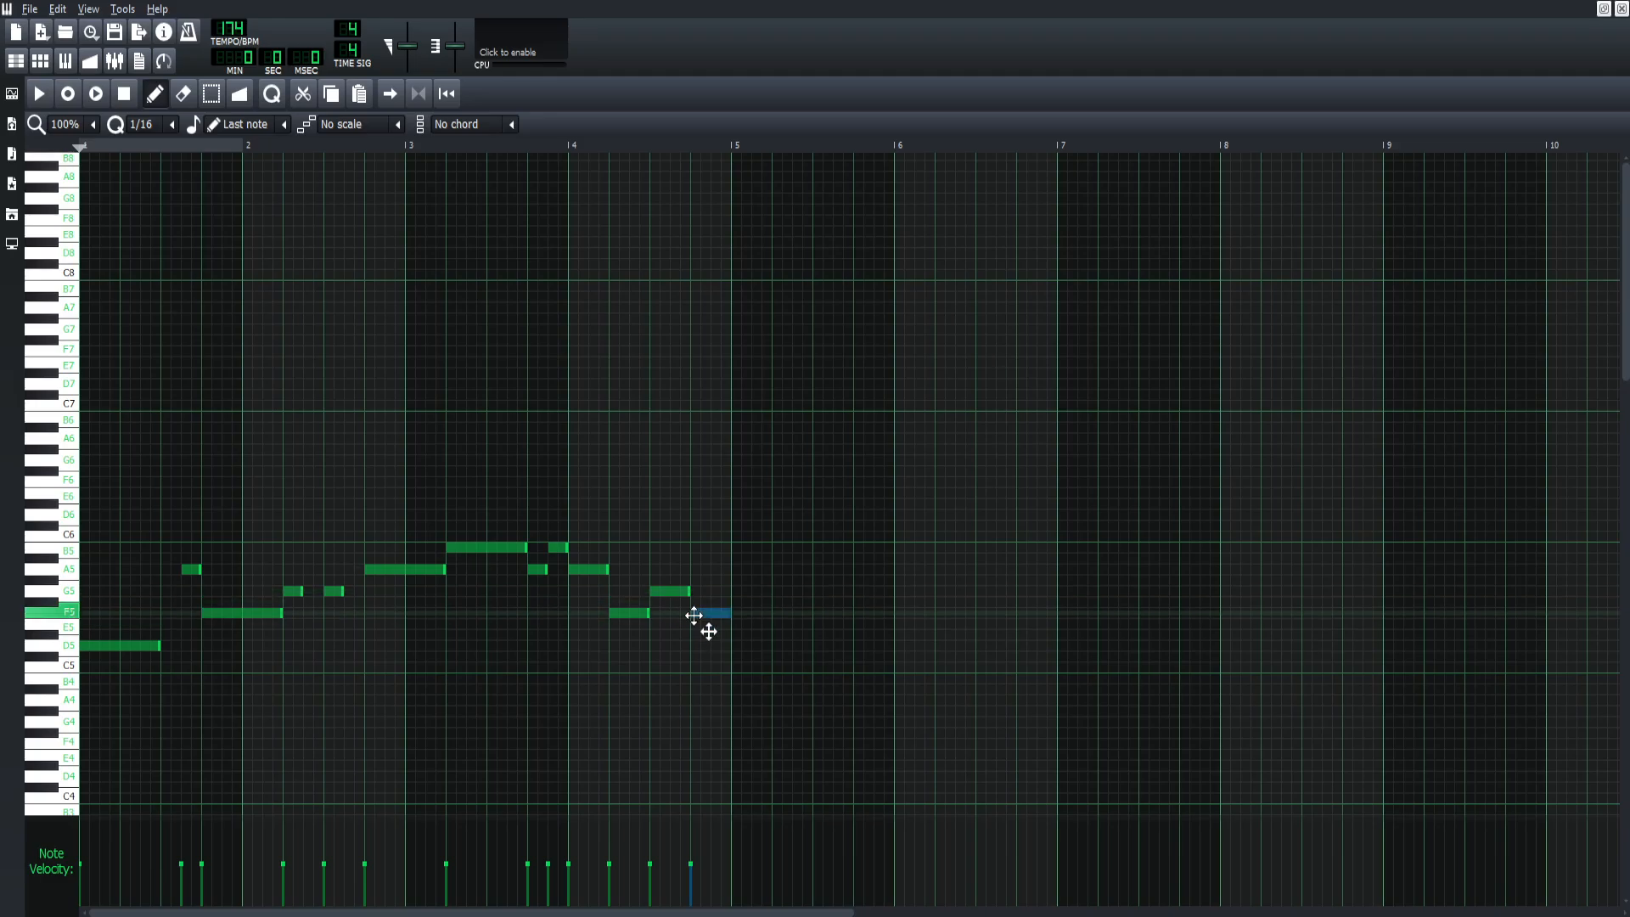
drag(689, 592, 670, 602)
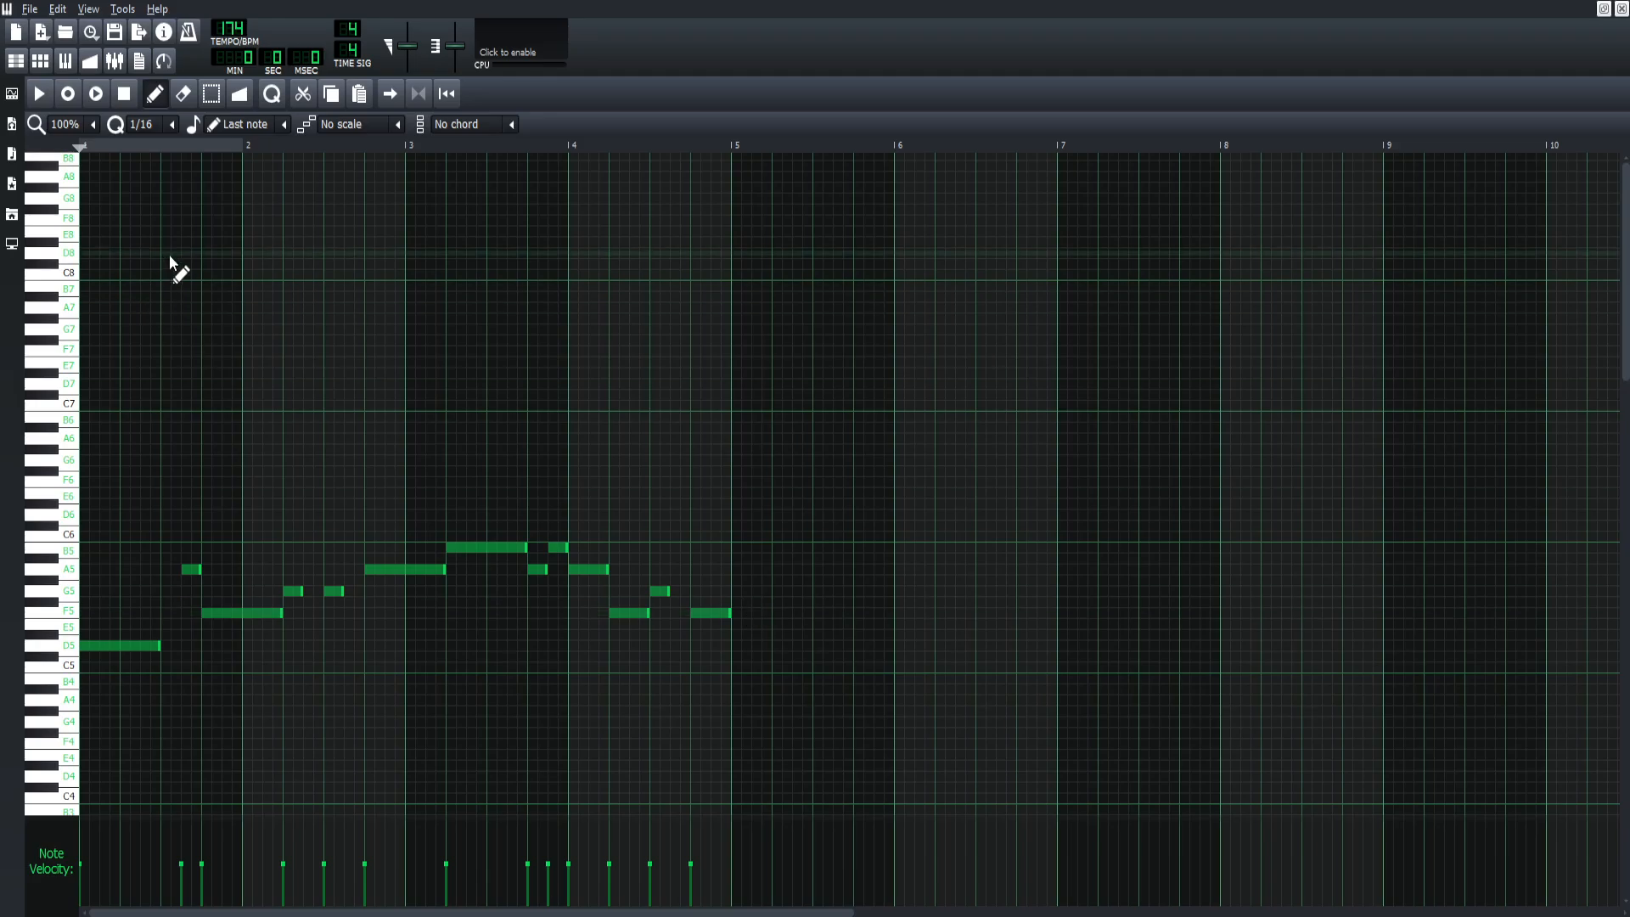
Step: Play back the phrase and erase every note except the opening D5
click(46, 98)
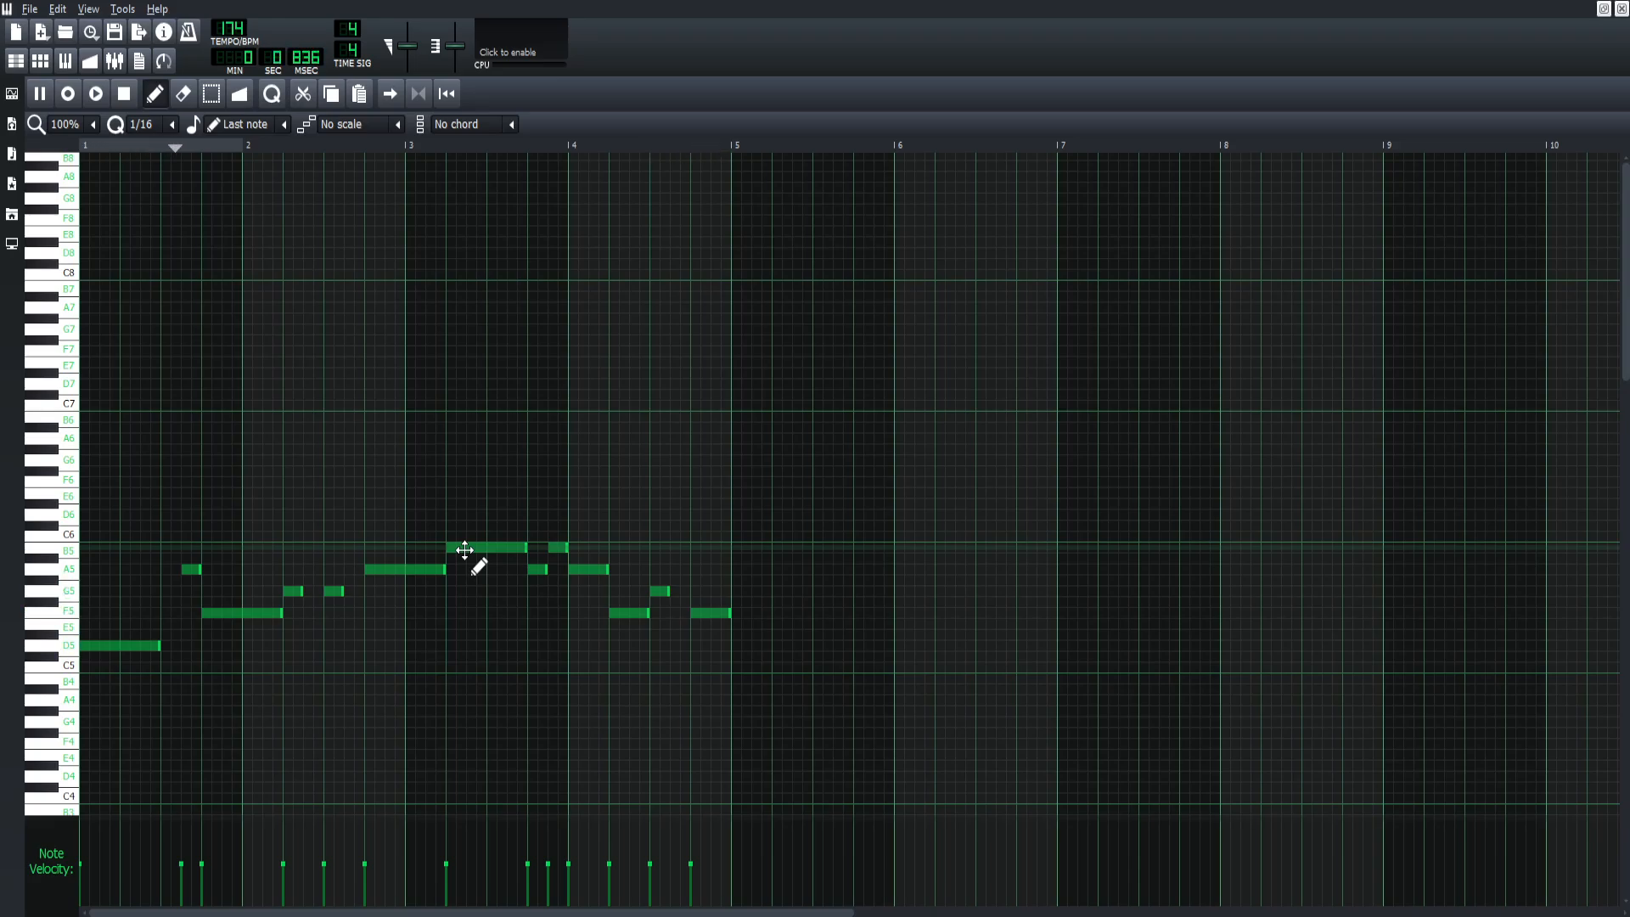
right_click(629, 613)
right_click(697, 613)
right_click(659, 591)
right_click(519, 548)
right_click(537, 569)
right_click(585, 570)
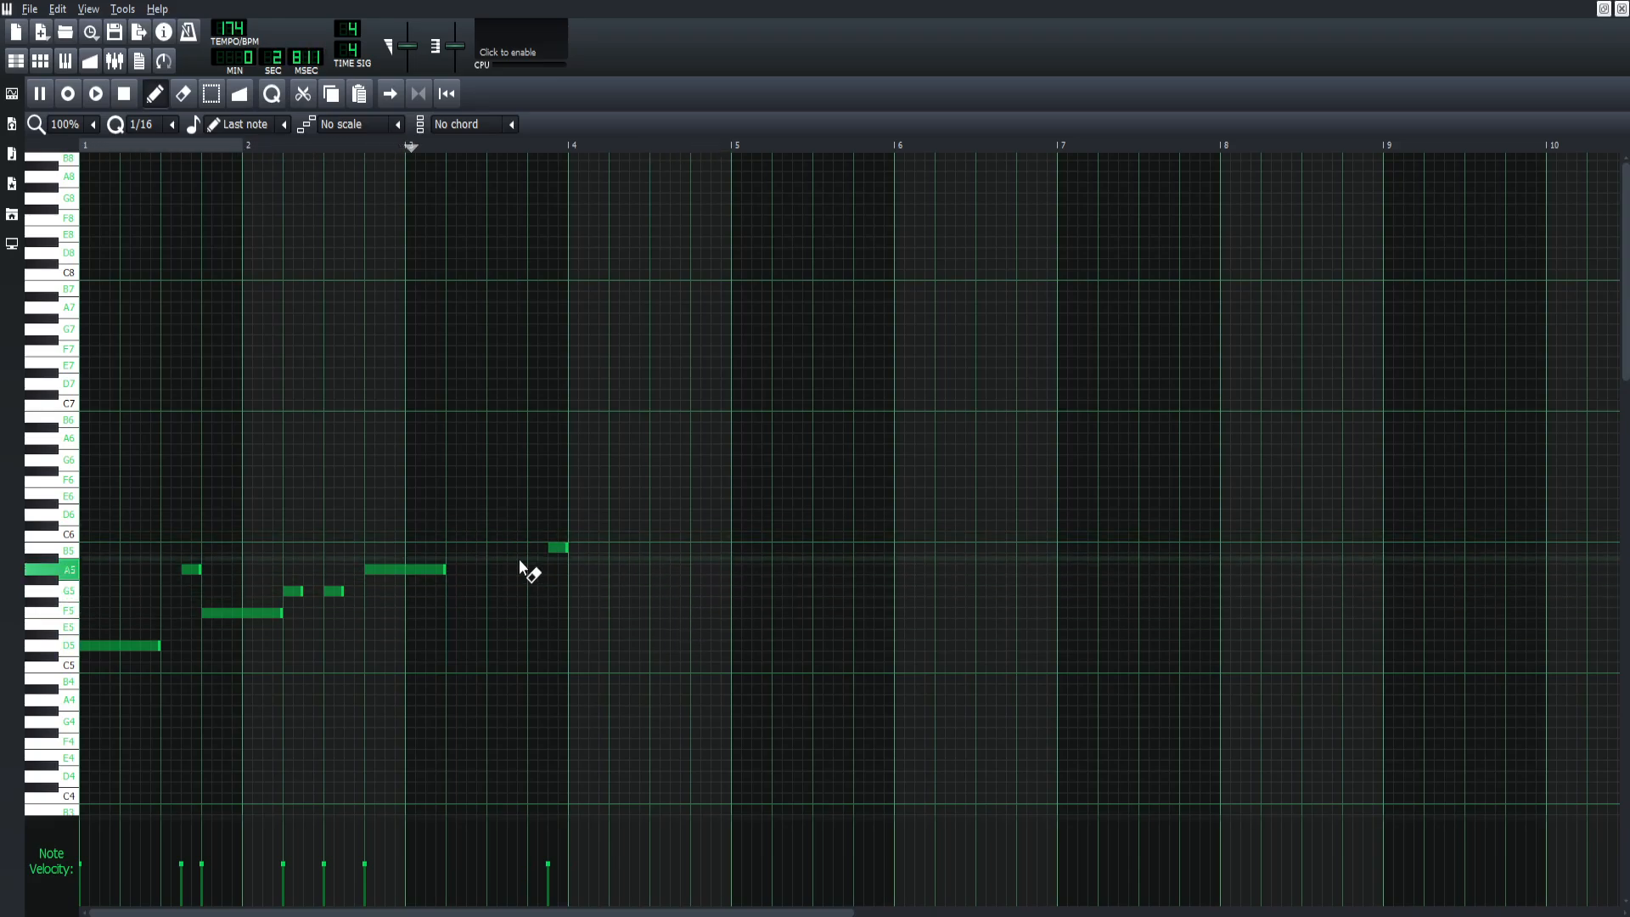
right_click(558, 547)
right_click(425, 569)
right_click(333, 591)
right_click(293, 591)
right_click(242, 613)
right_click(191, 569)
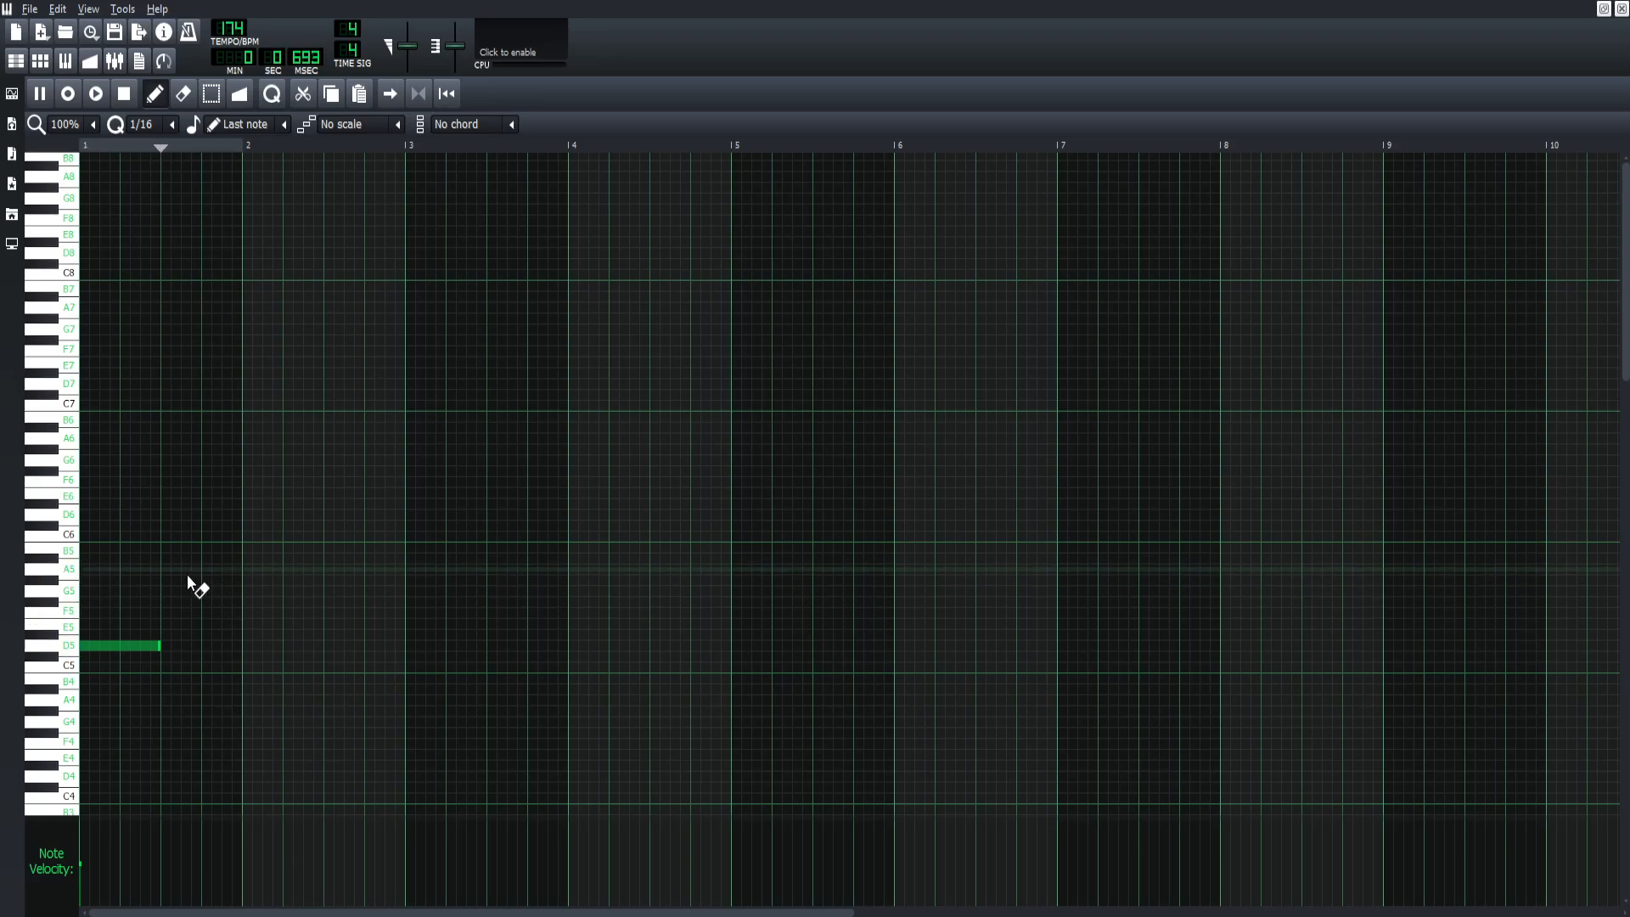
Step: Add an eighth-note G5 at the end of bar 2, shorten the opening D5 to an eighth, and repeat it on beats 2, 3 and 4
click(389, 591)
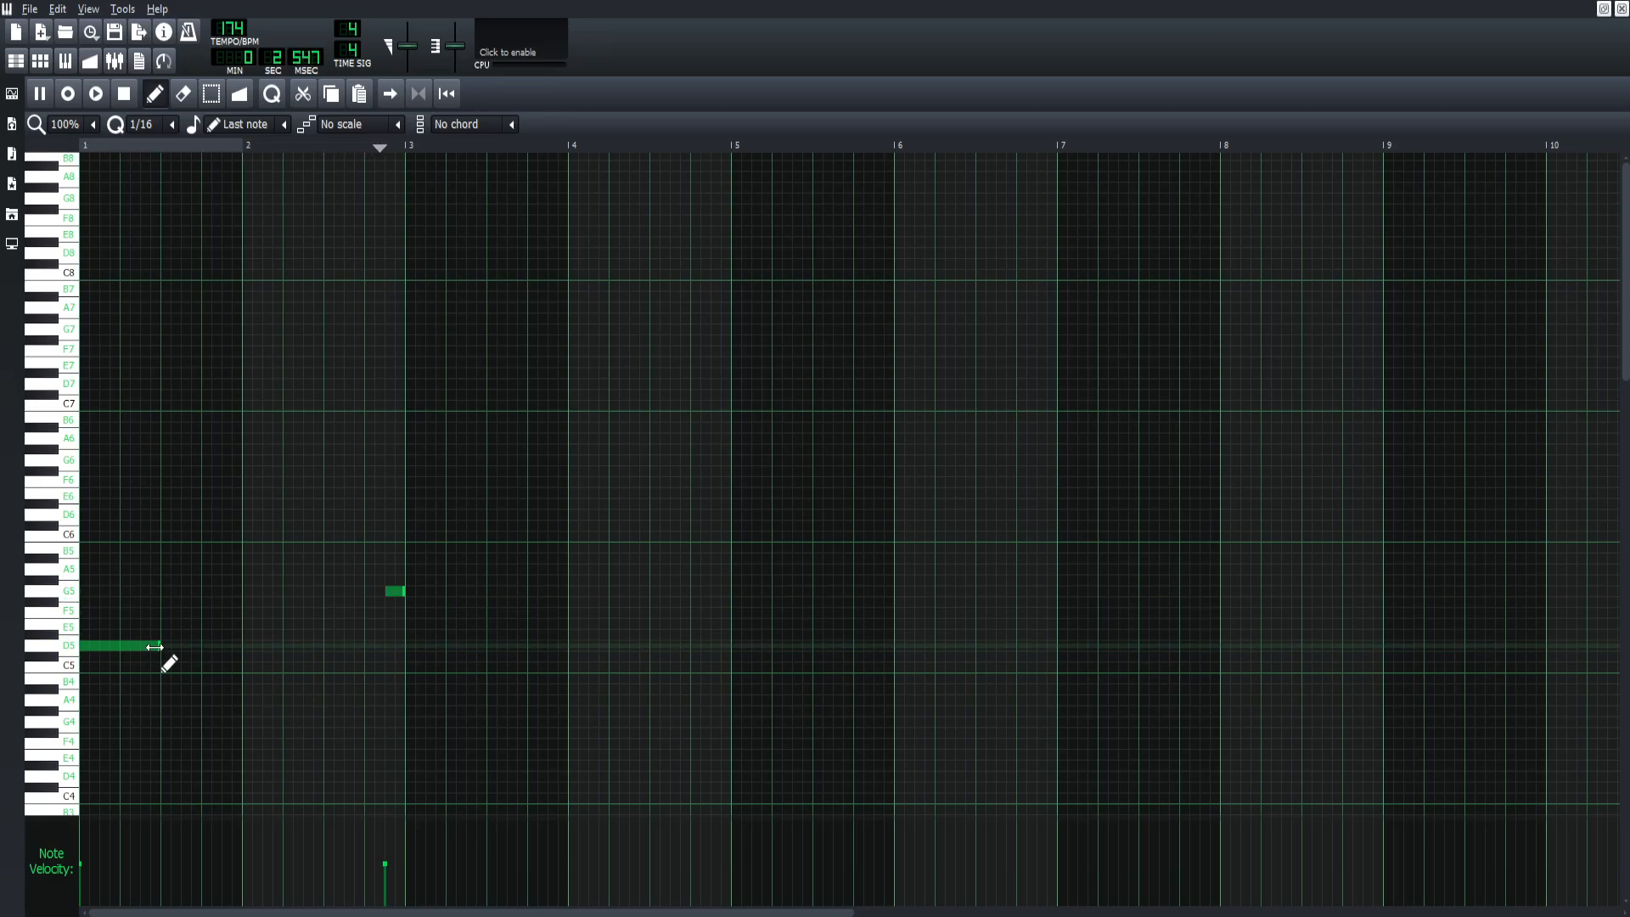
drag(155, 647, 100, 647)
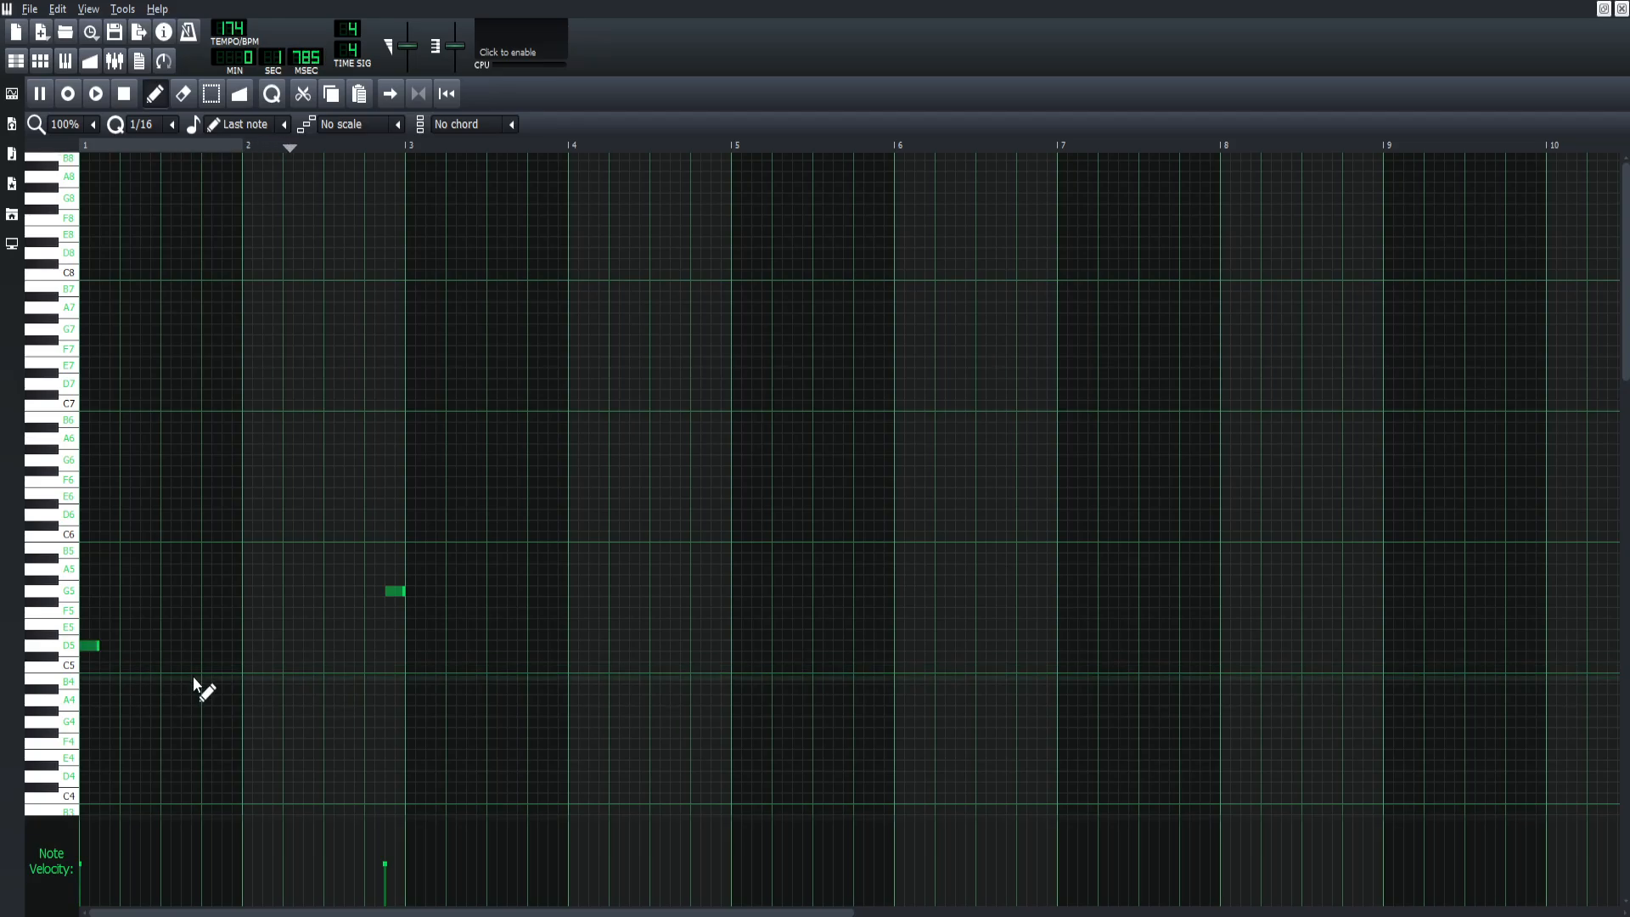
click(127, 647)
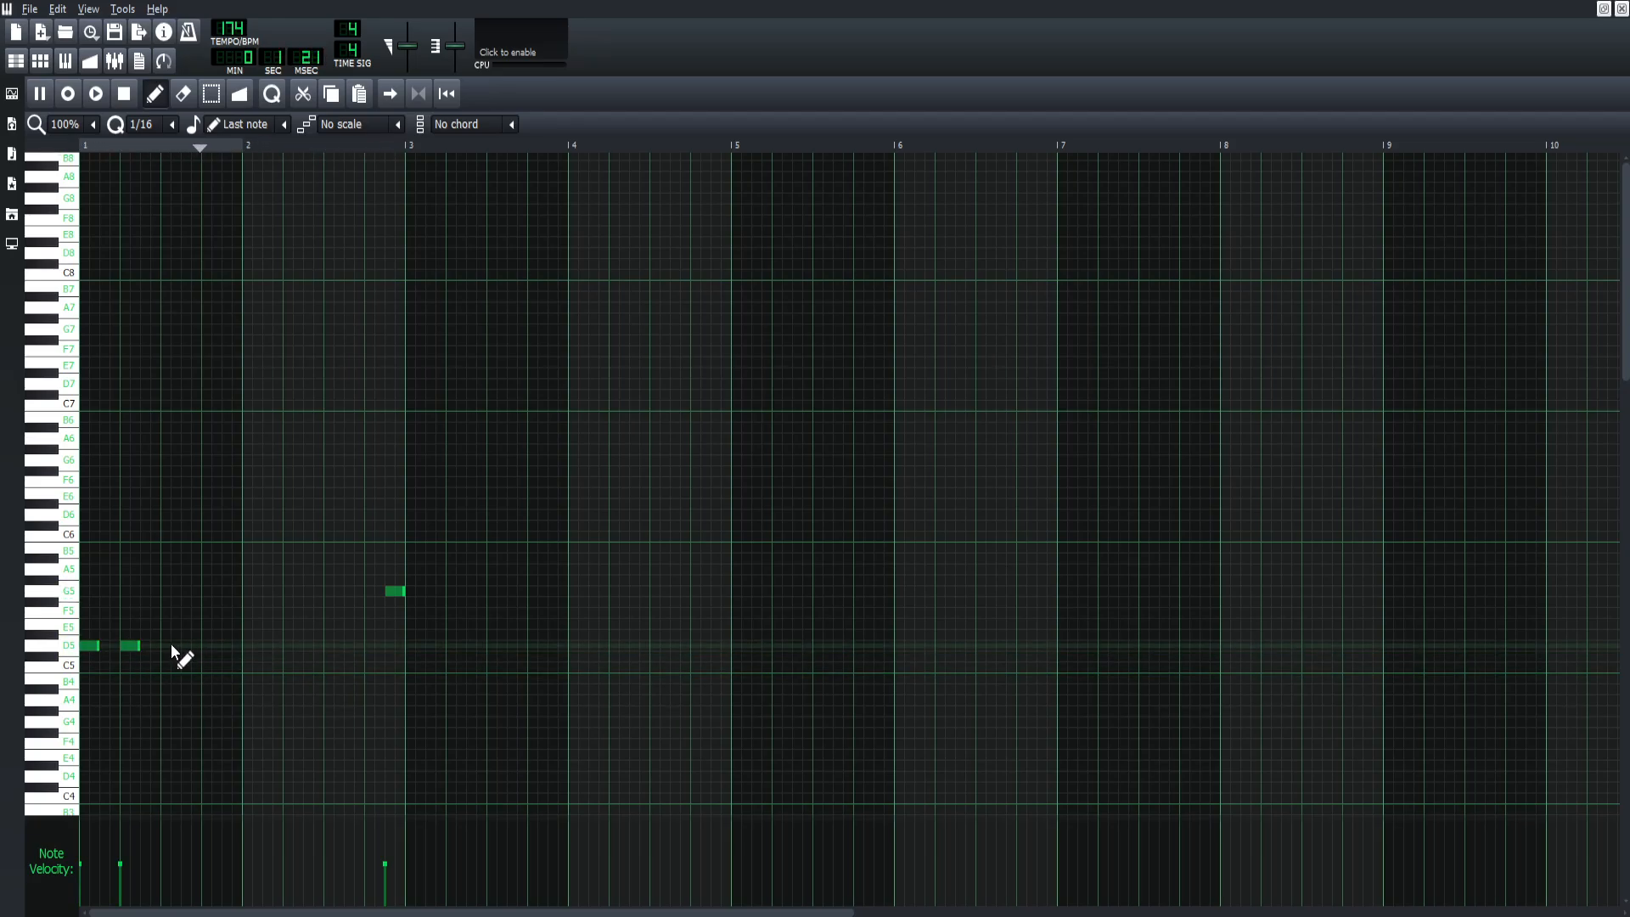
click(171, 647)
click(209, 647)
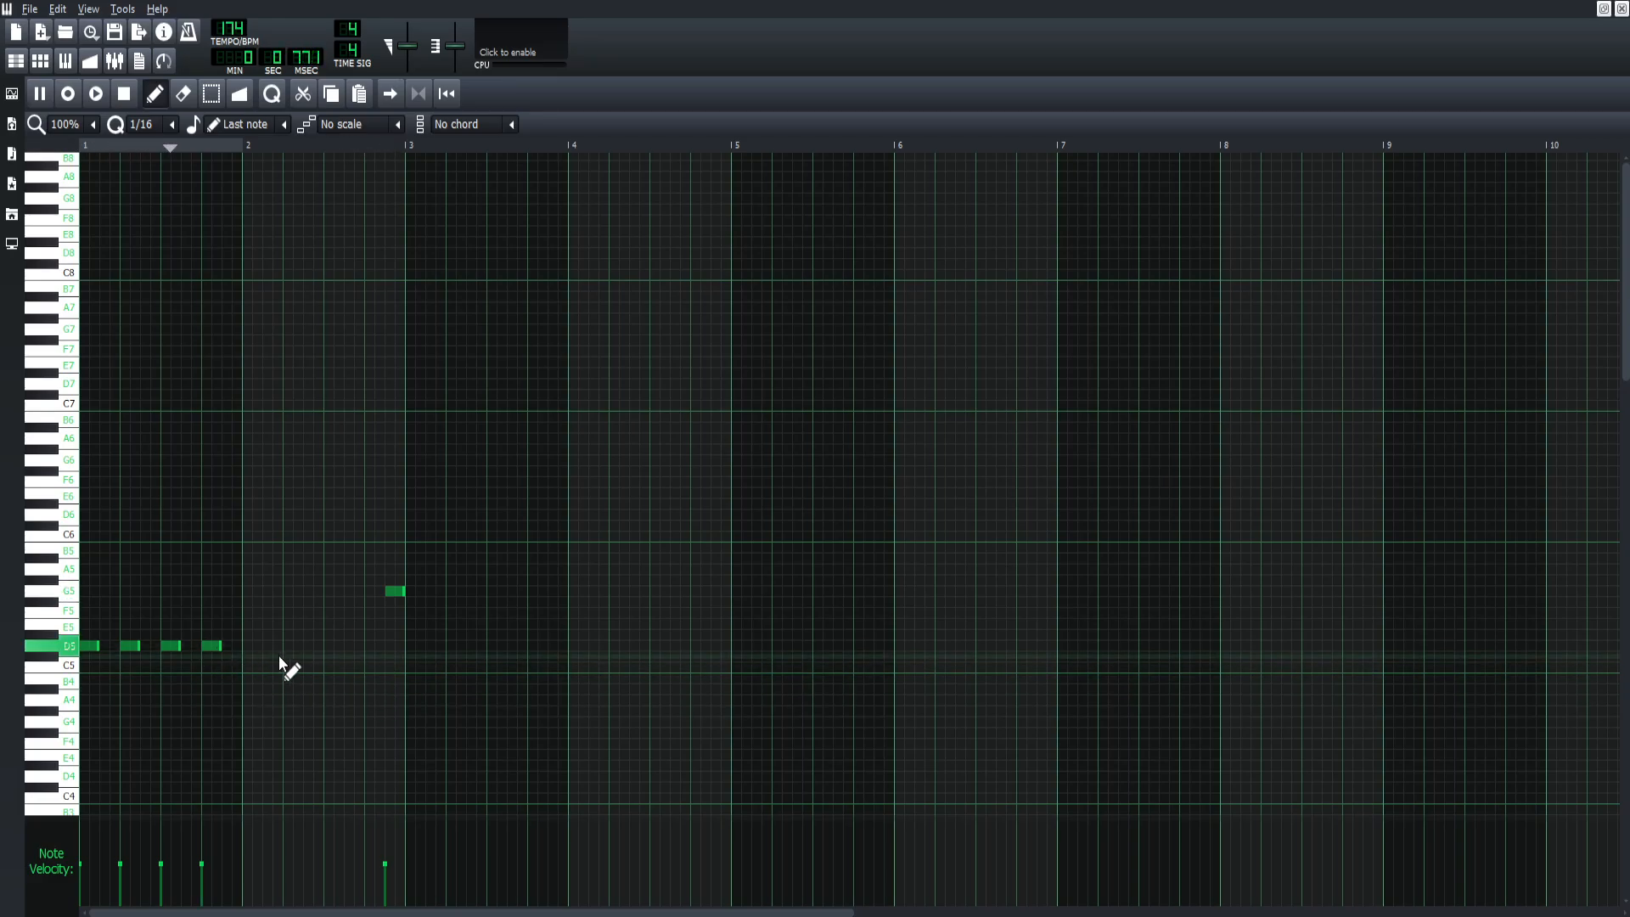
Step: Add eighth notes F5, D5 and F5 on beats 1 to 3 of bar 2, and try the G5 on beat 4 before returning it to the bar's end
click(251, 612)
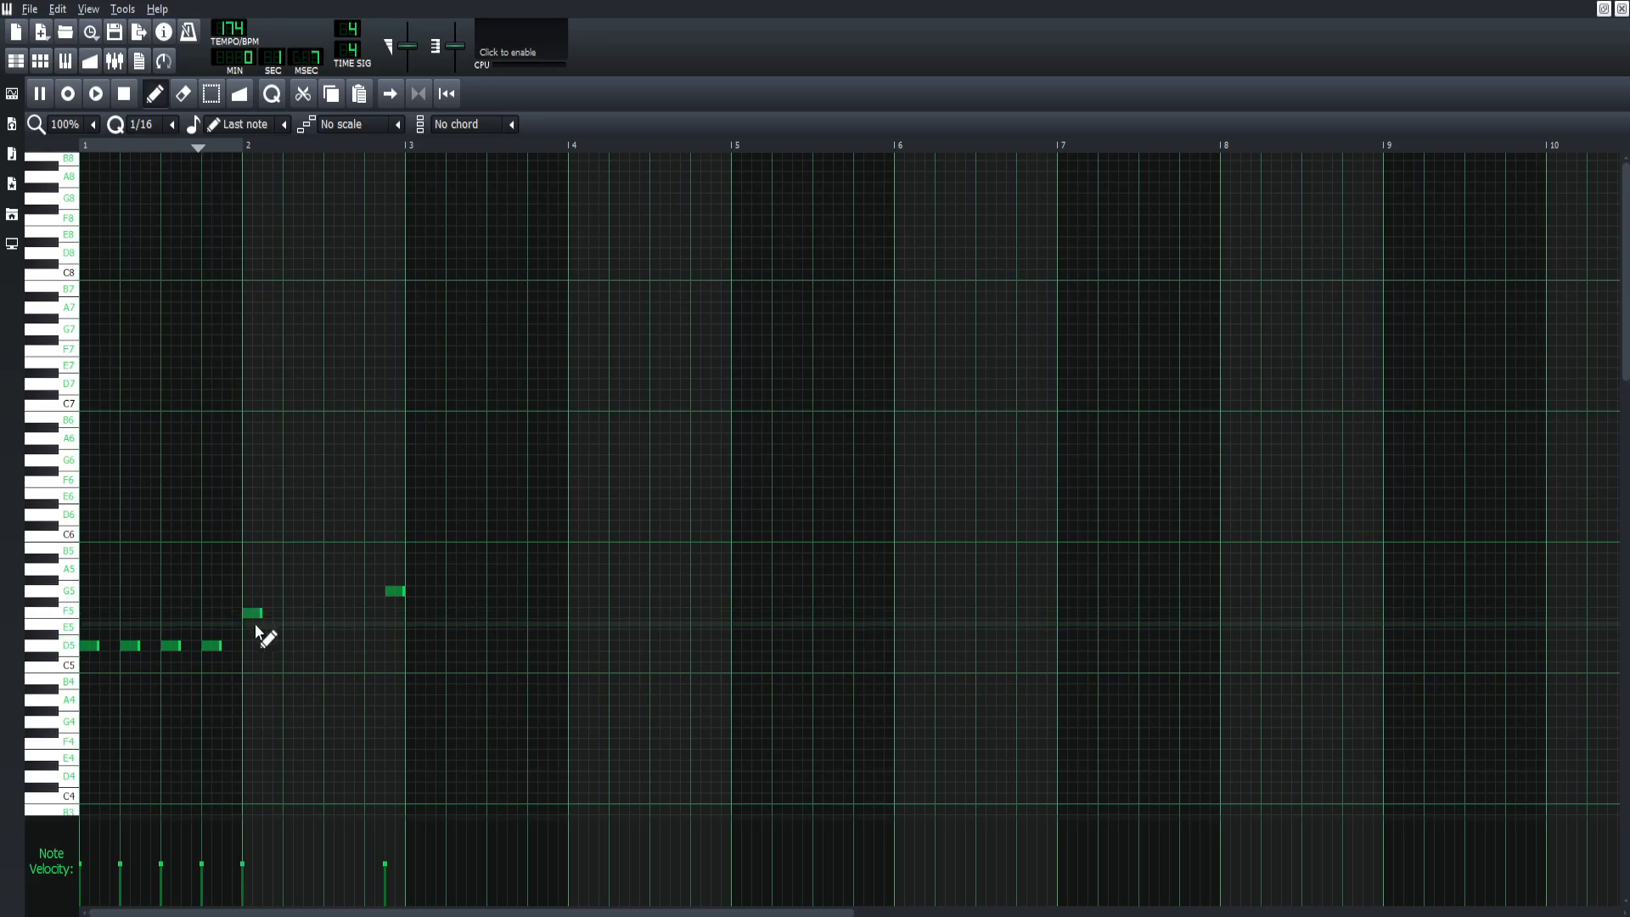
click(292, 646)
click(332, 613)
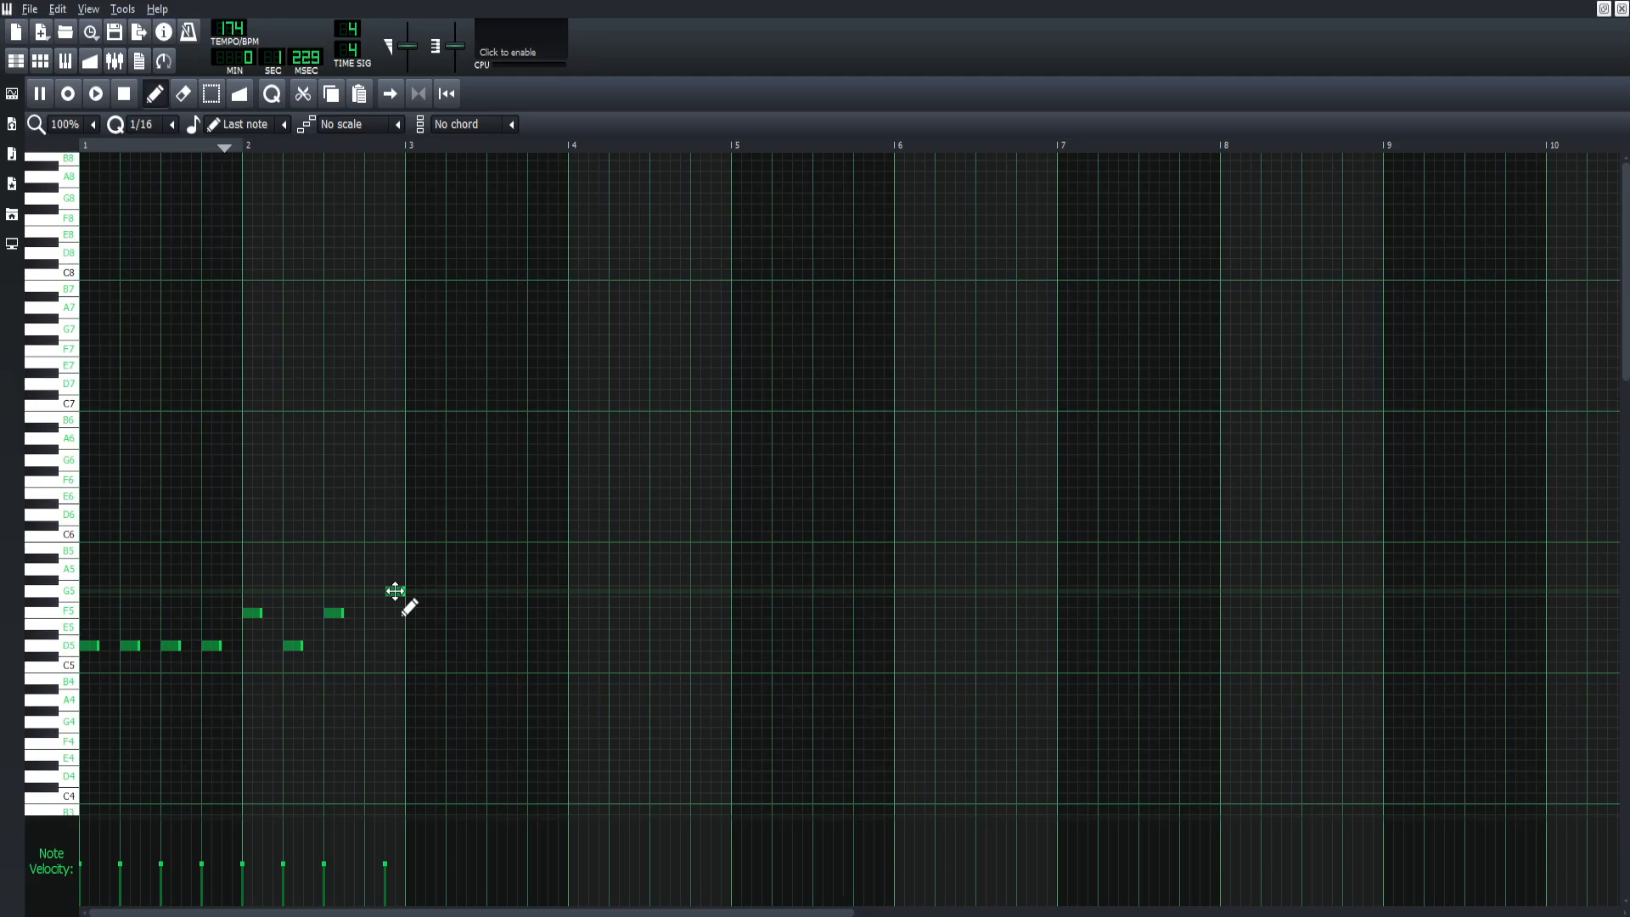
drag(386, 595, 368, 594)
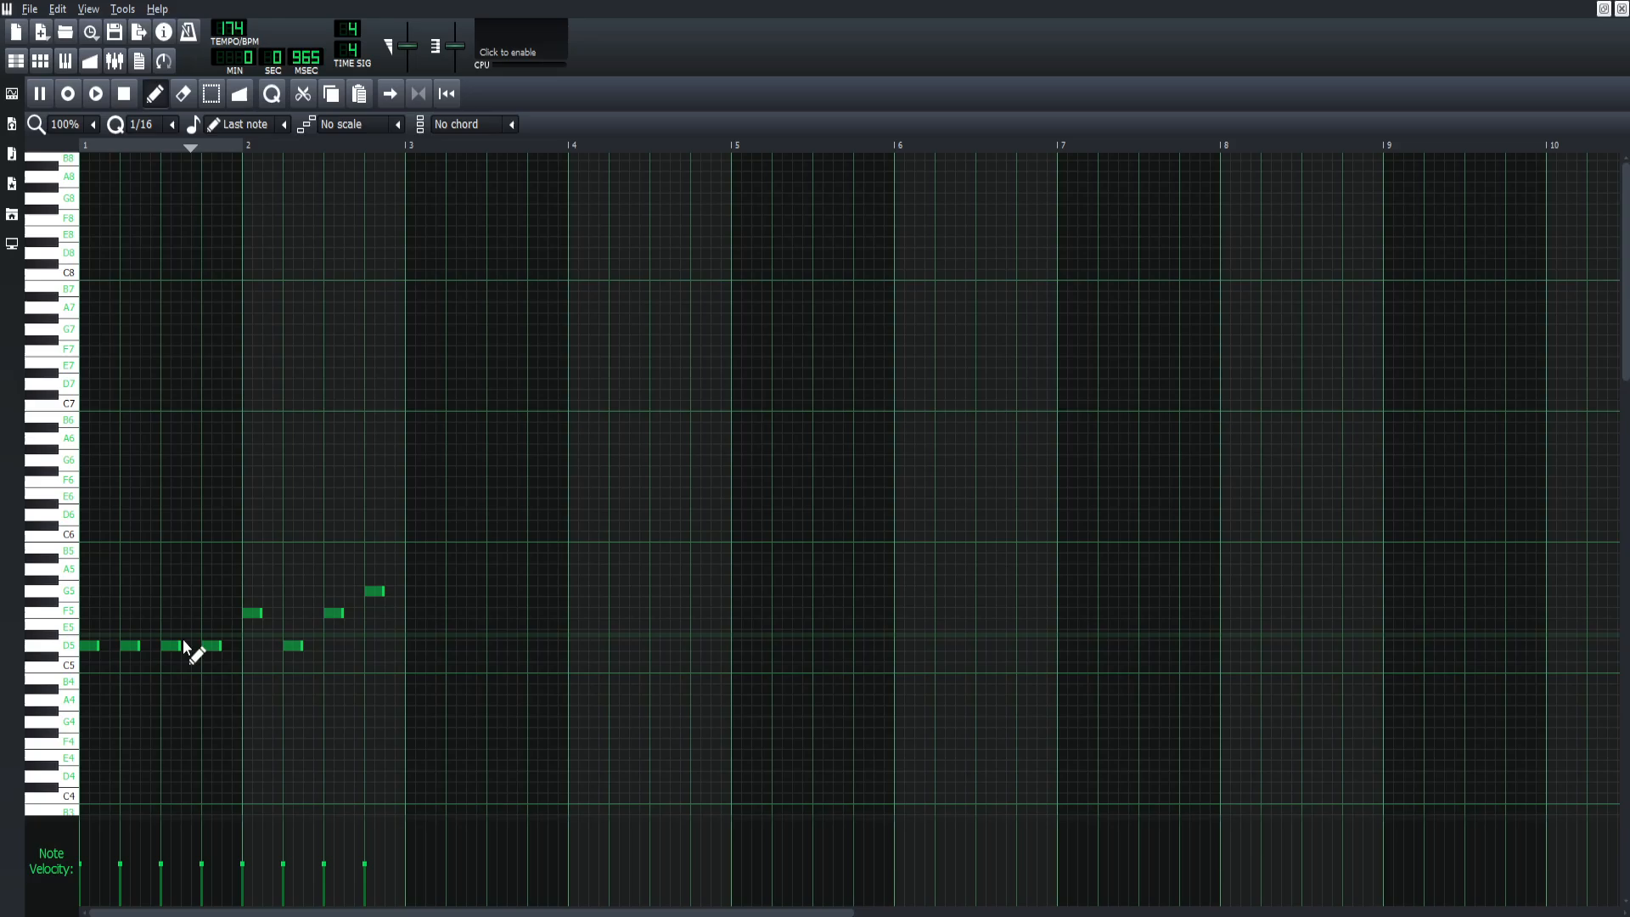
drag(369, 596, 406, 606)
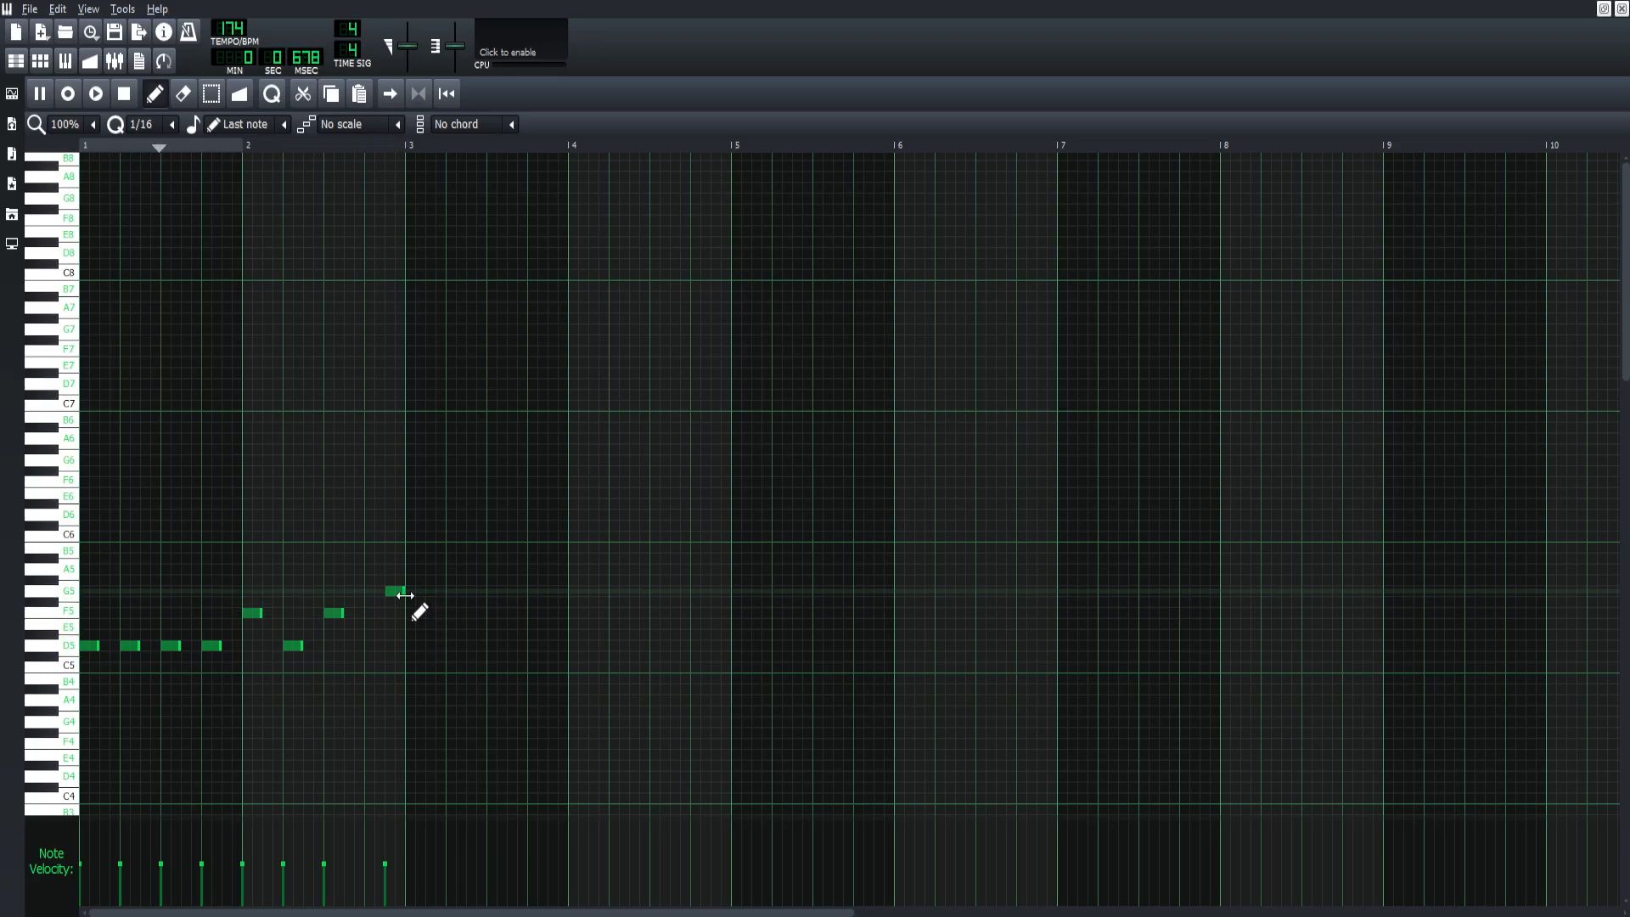
Step: Replace the opening D5 with an eighth-note G5 and move the G5 at the end of bar 2 onto beat 4
click(90, 591)
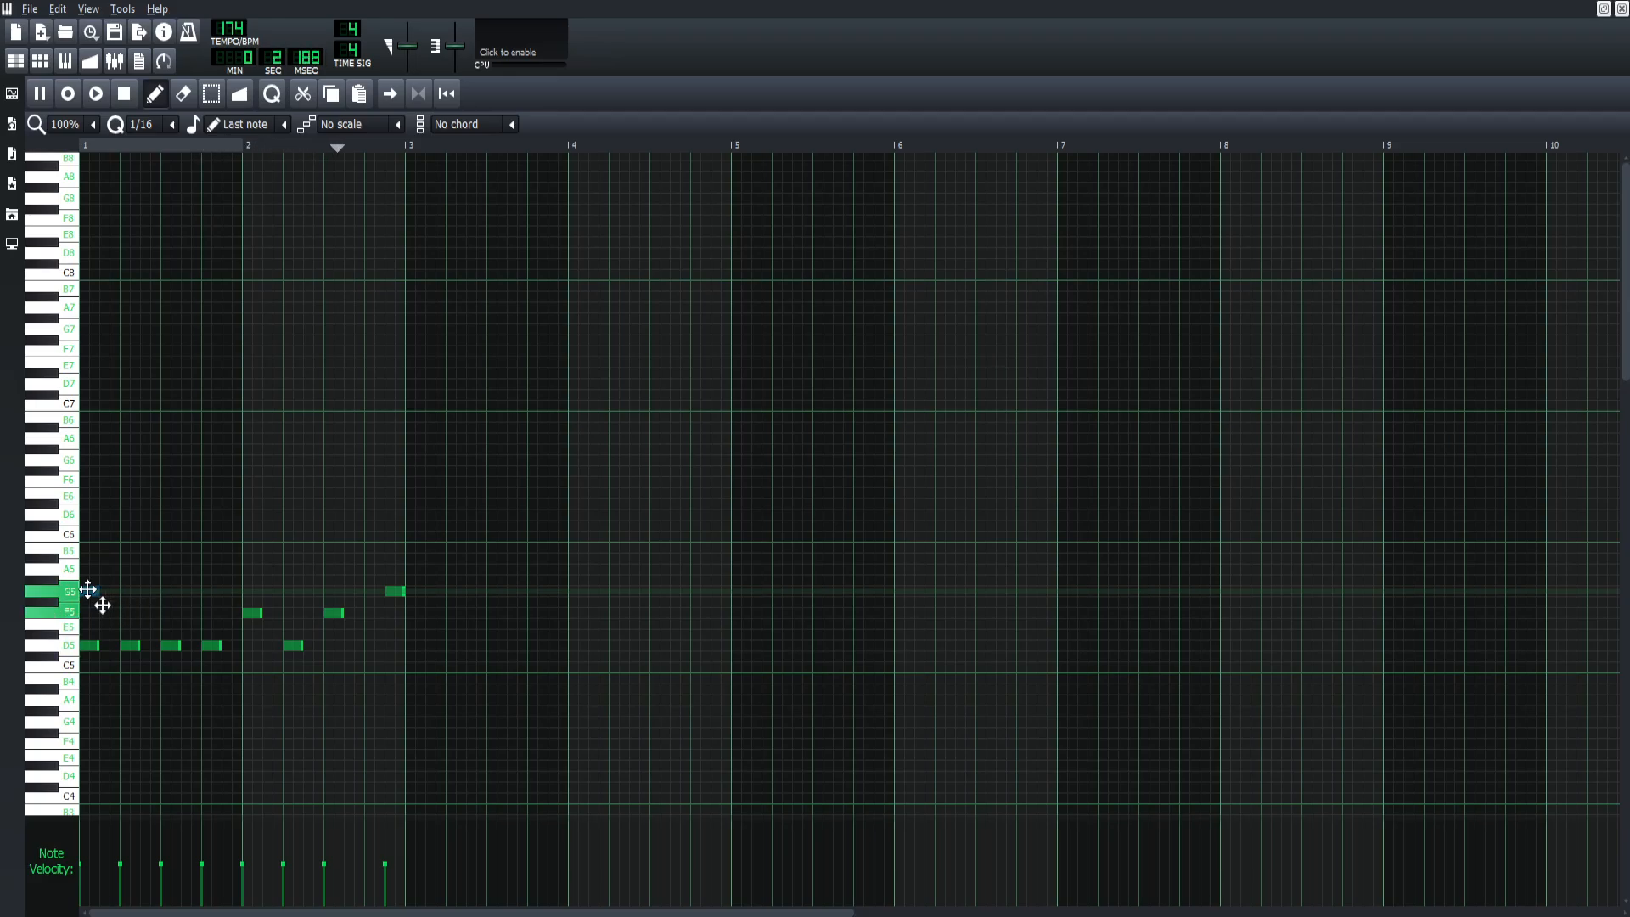
right_click(93, 645)
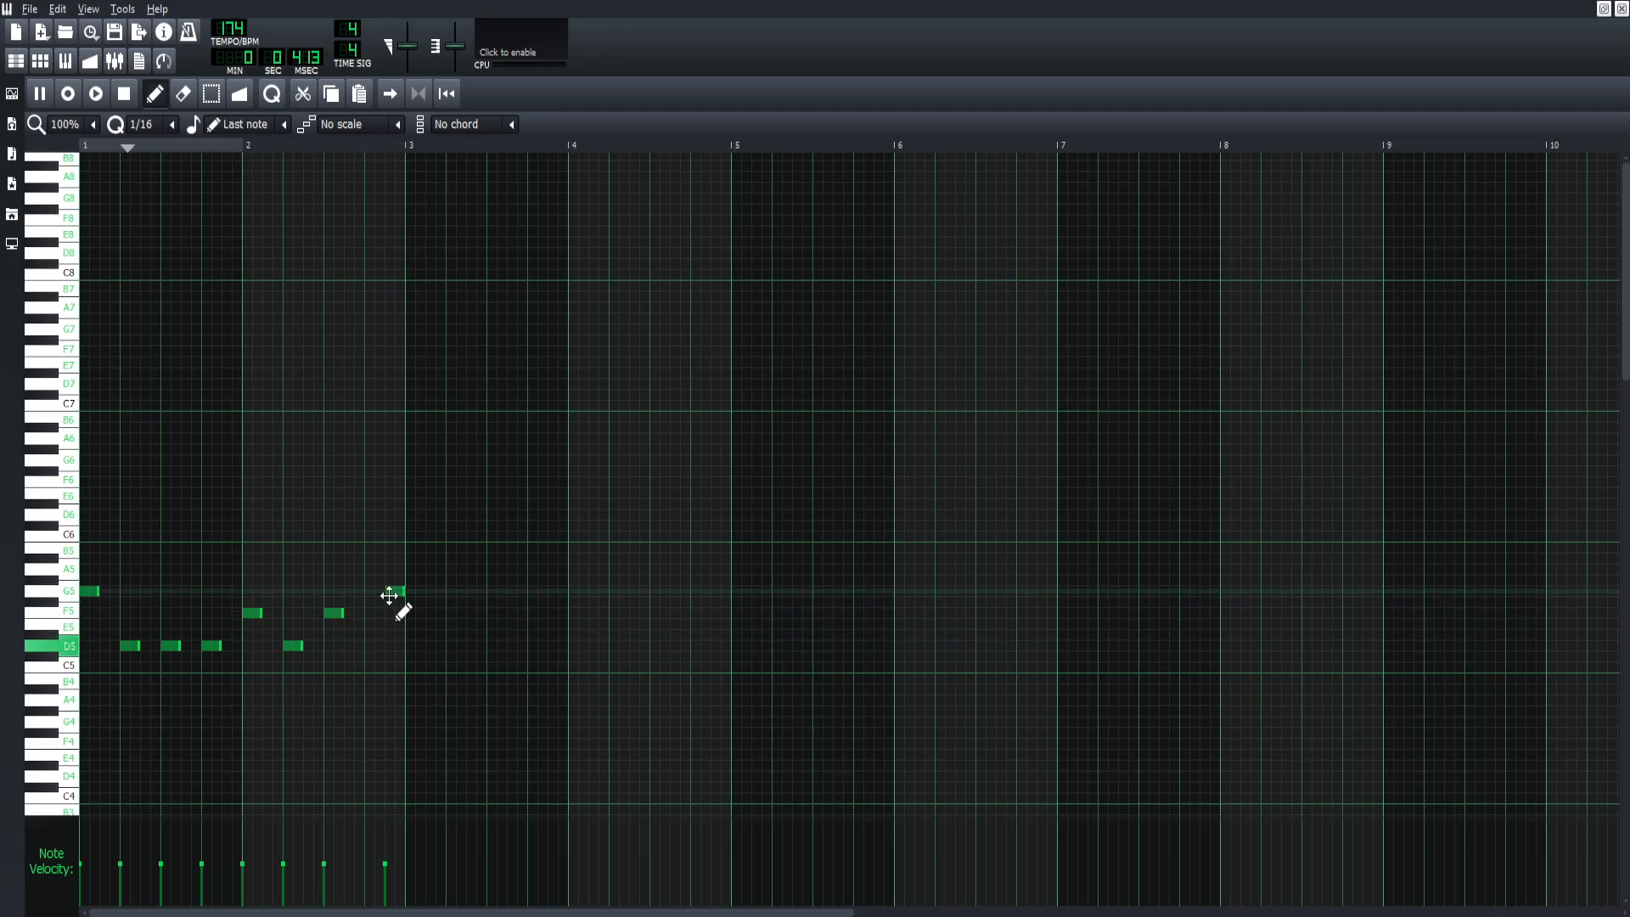
drag(389, 595, 366, 592)
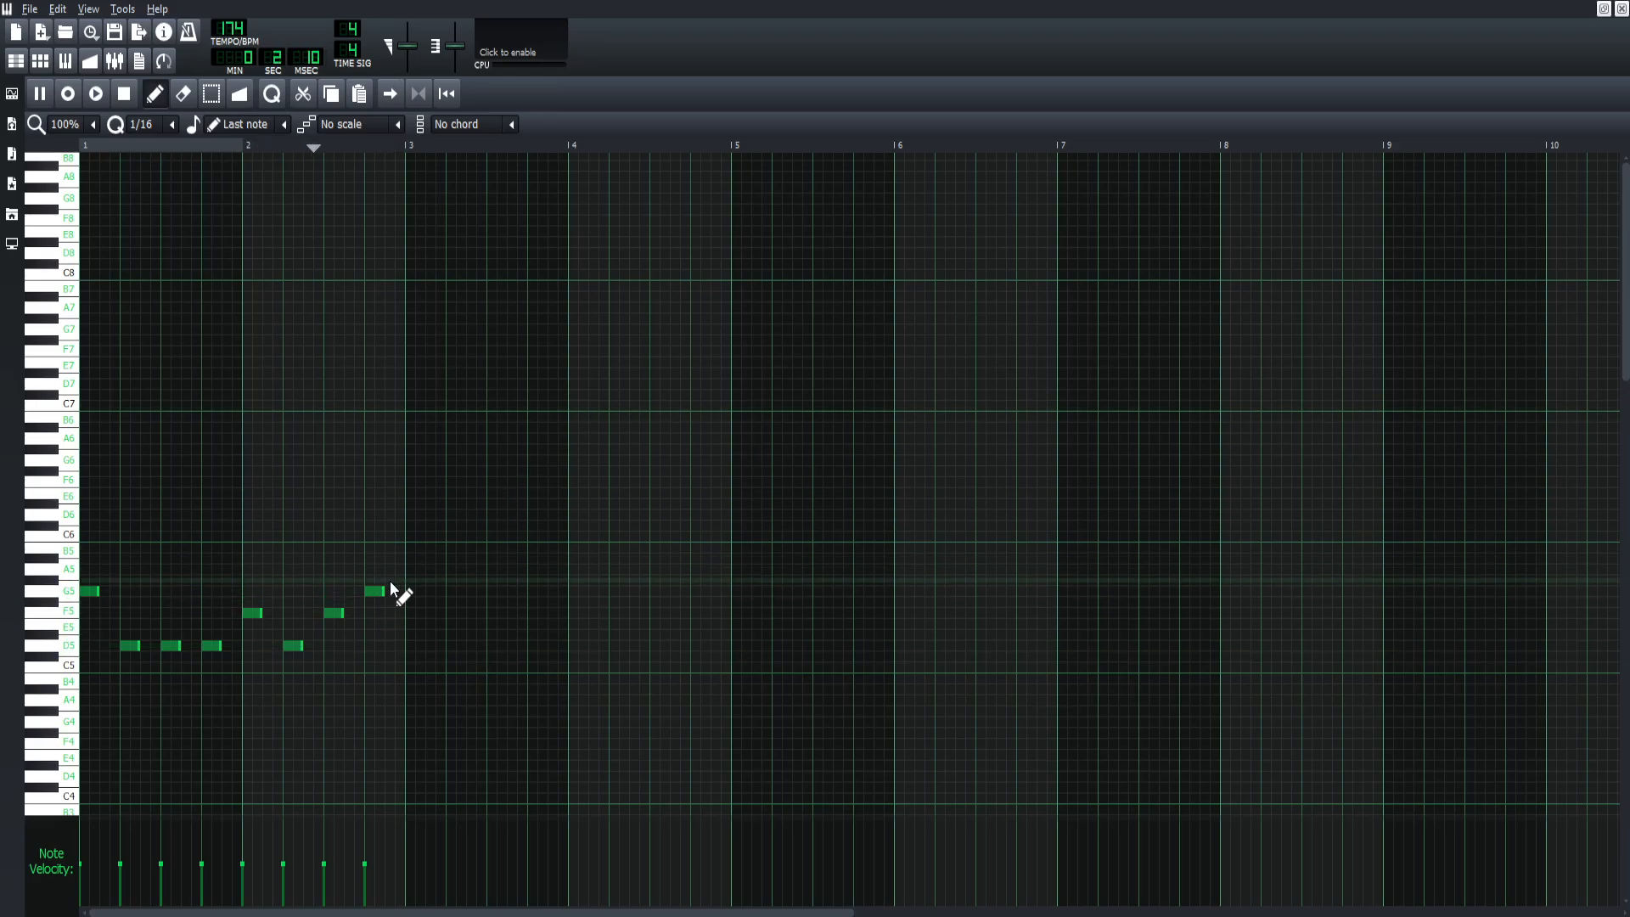
Step: Try E5 and A5 at the start of bar 3, and replace them with an eighth-note G5 on beat 1
click(411, 628)
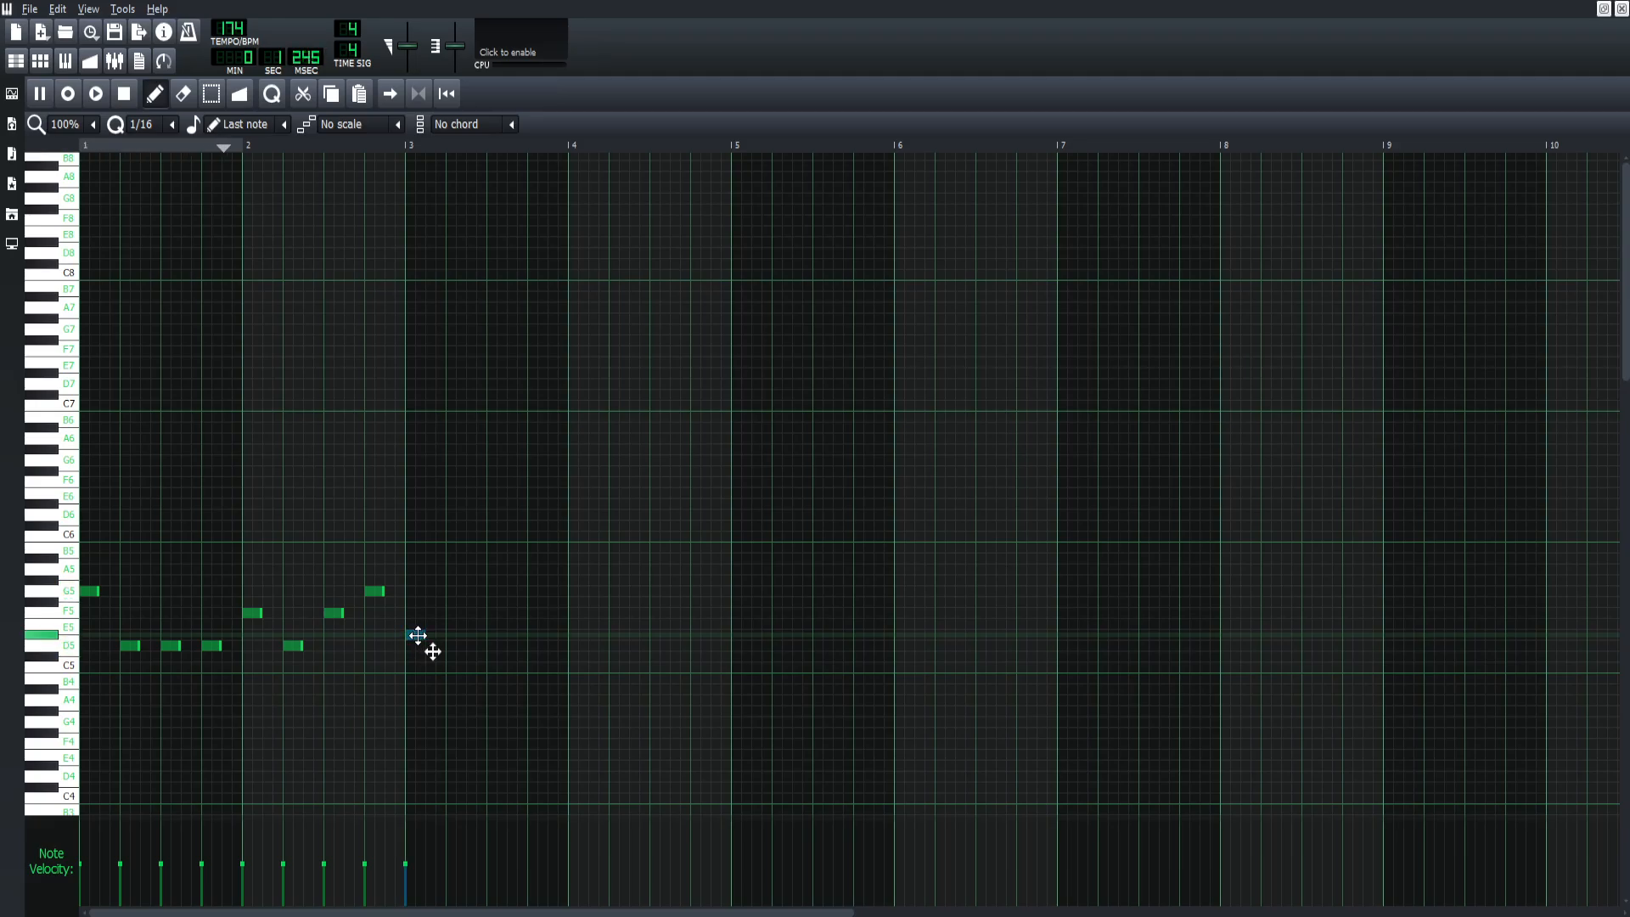
click(432, 569)
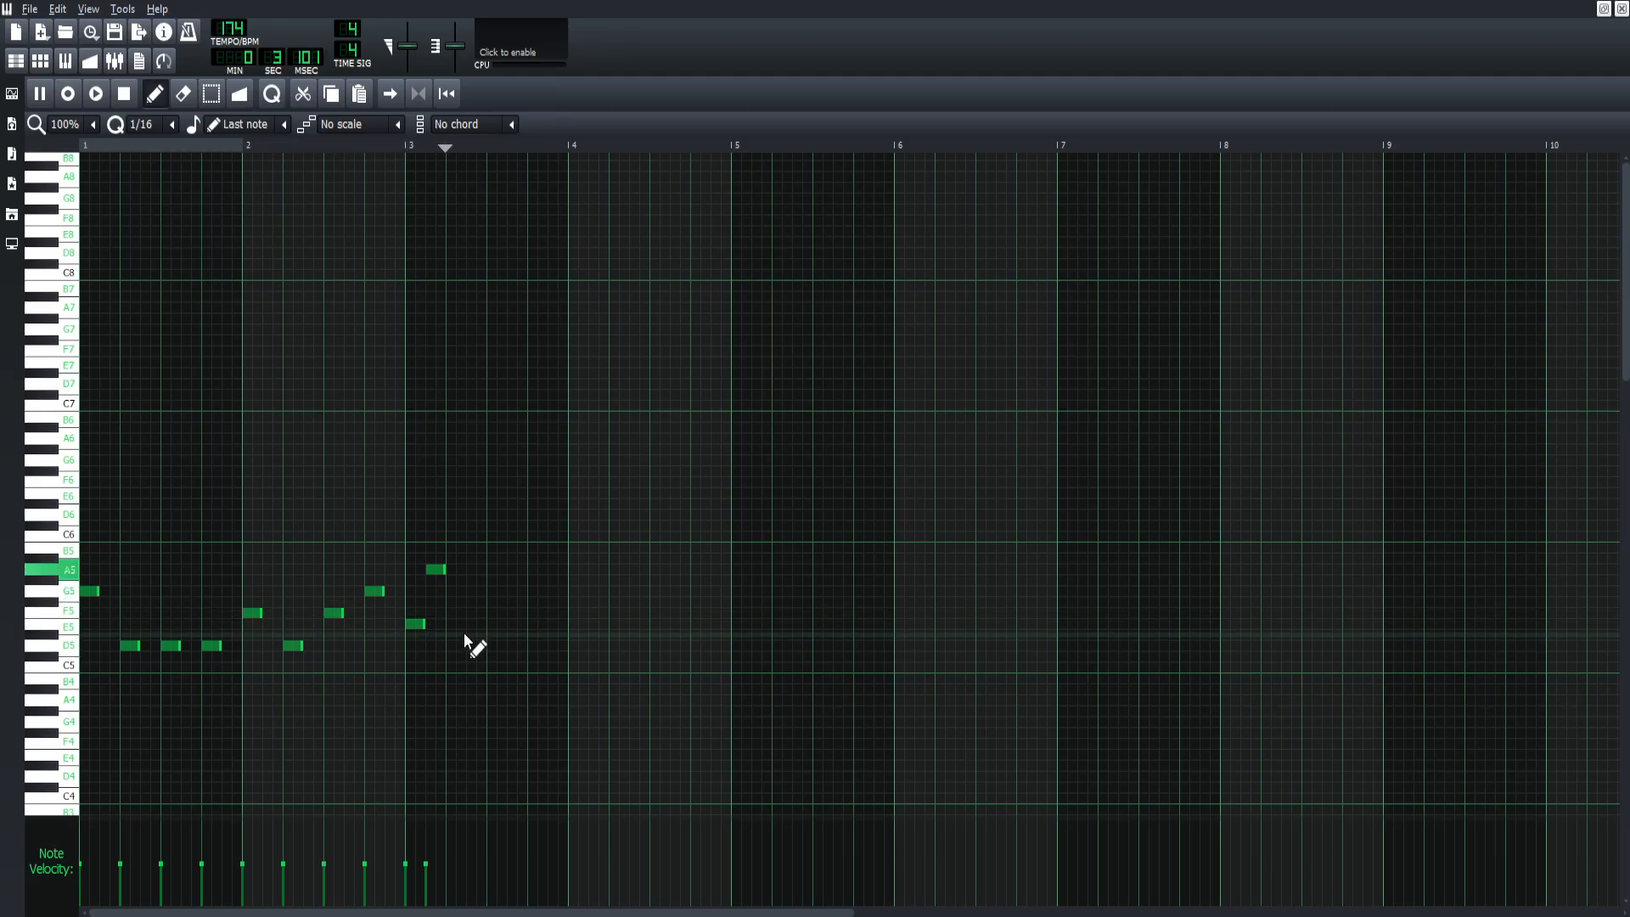
right_click(415, 625)
drag(429, 570, 408, 571)
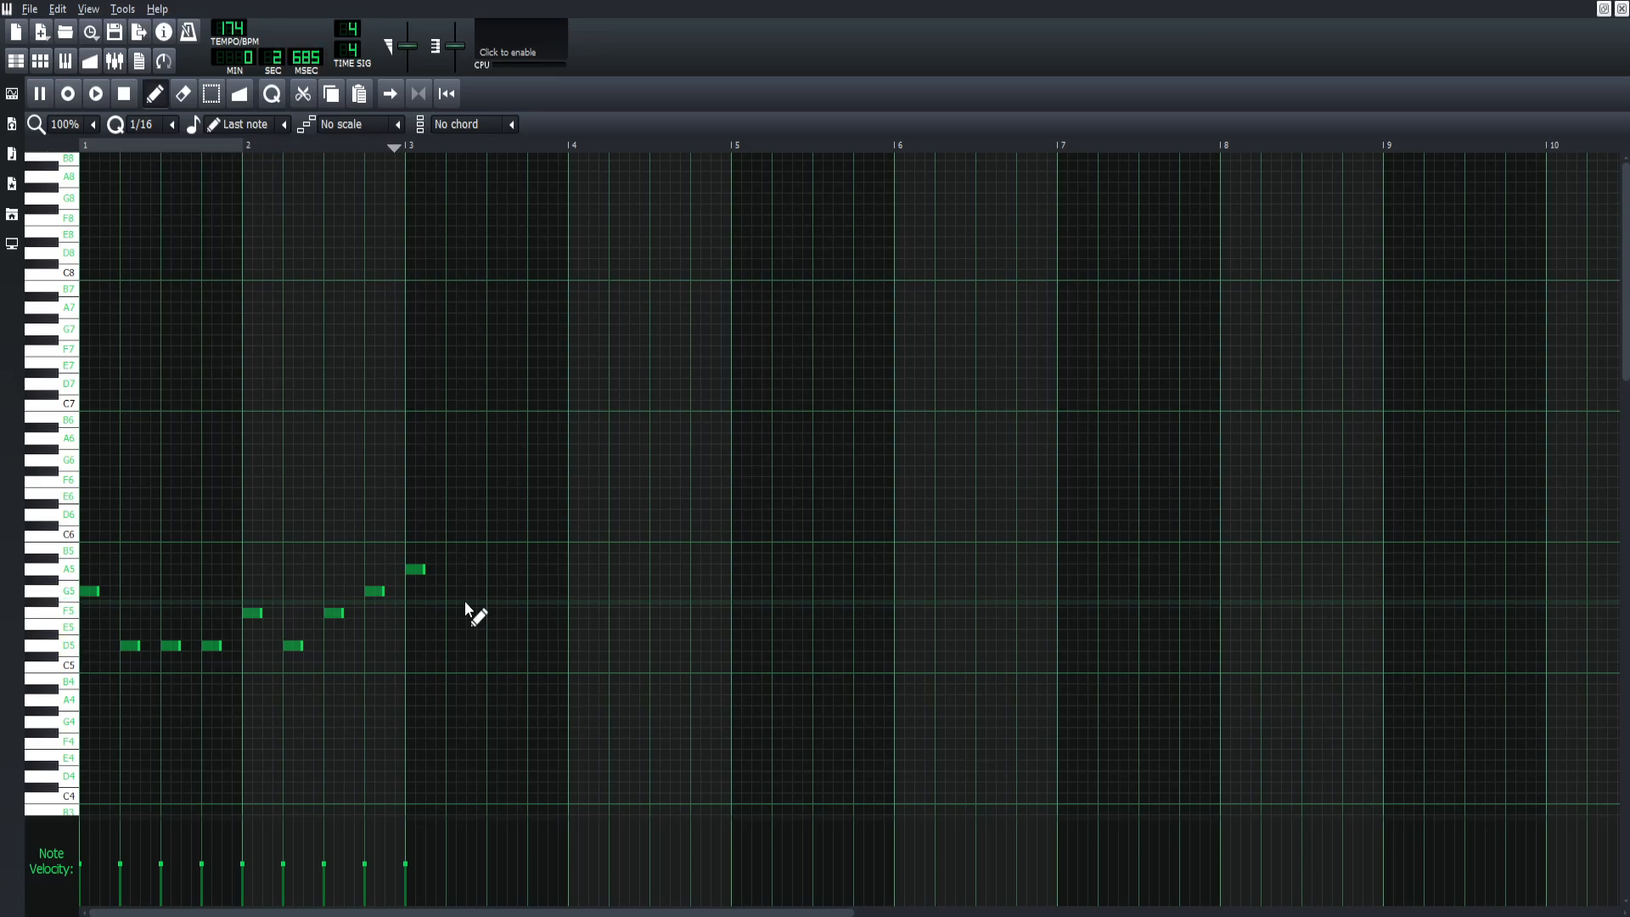
right_click(415, 569)
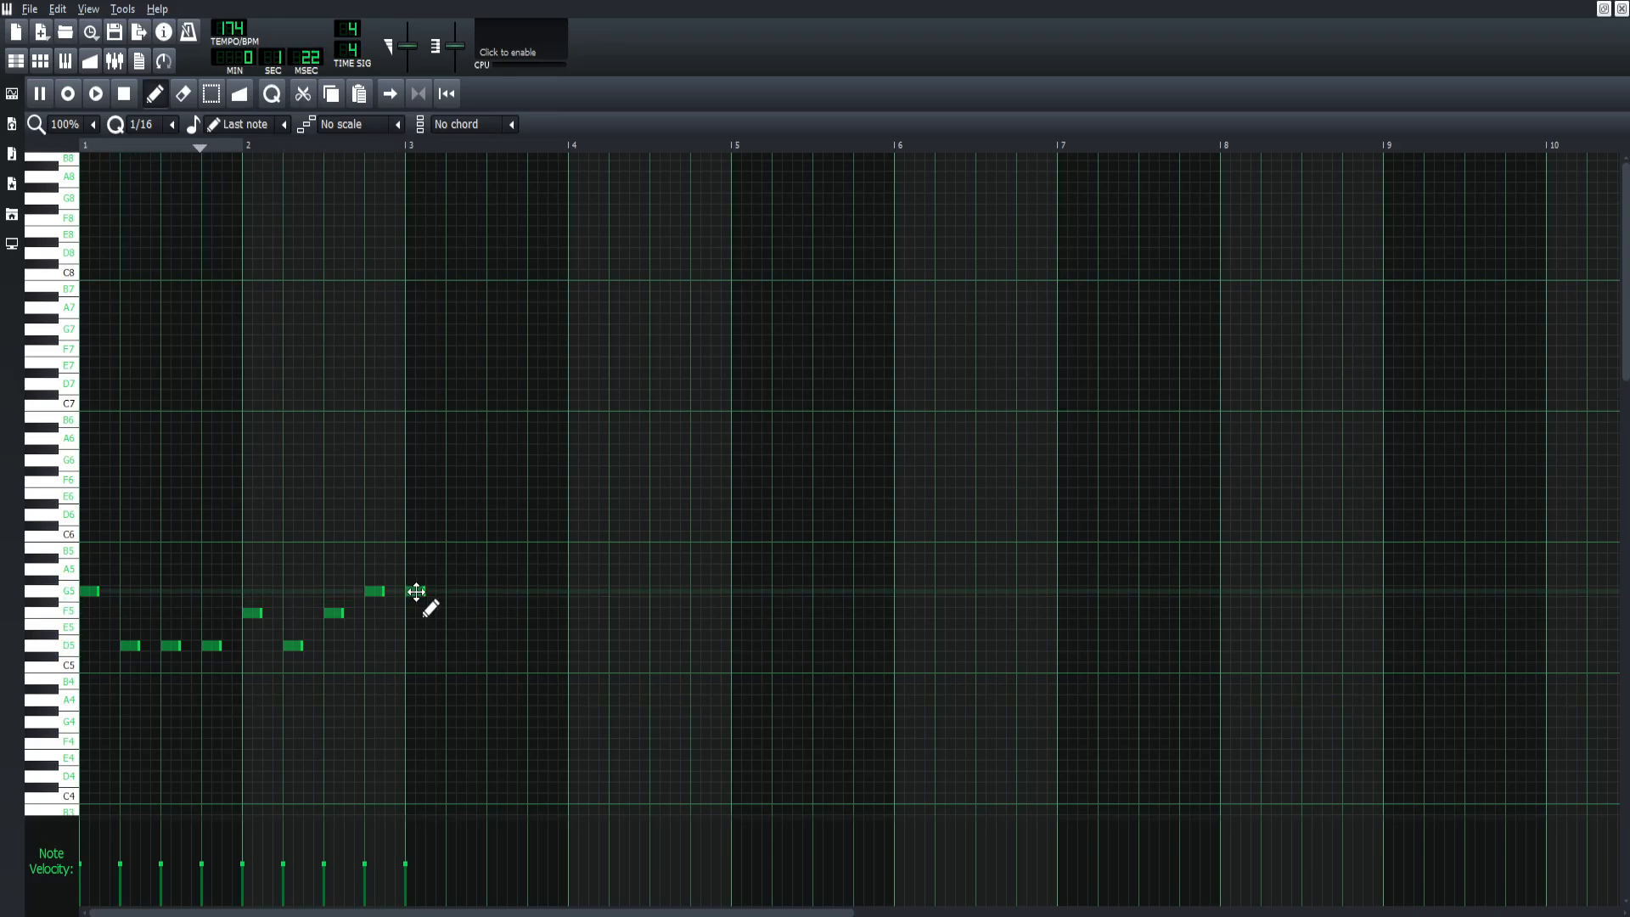
click(413, 591)
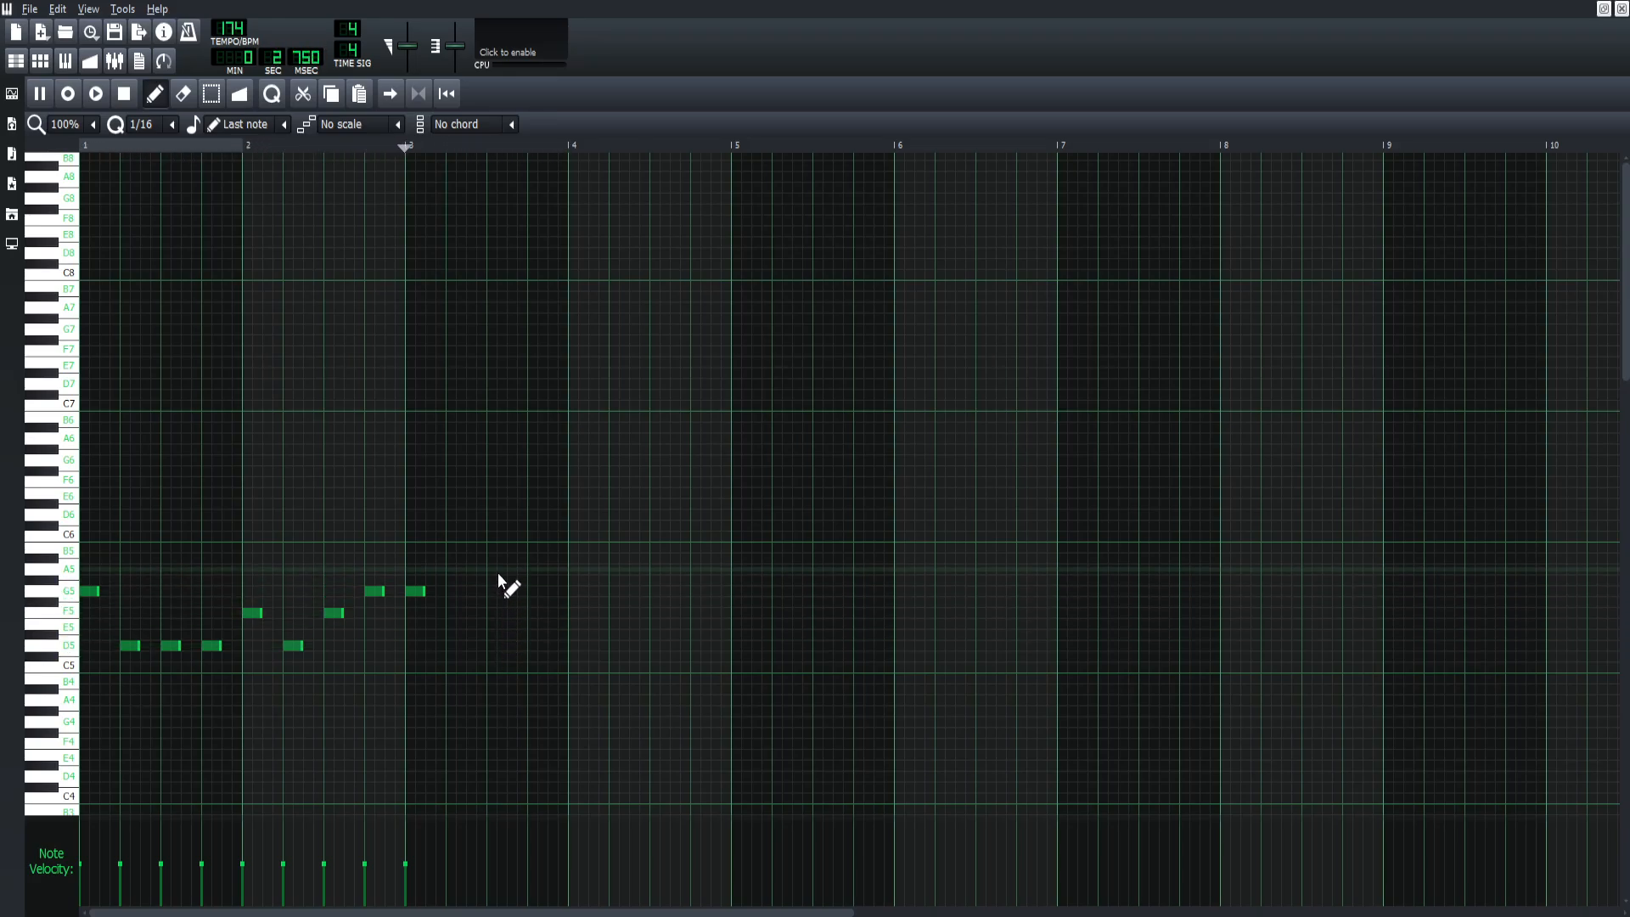
Step: Add eighth-note E5s on beat 4 of bar 3 and beat 1 of bar 4, and stop playback
click(536, 569)
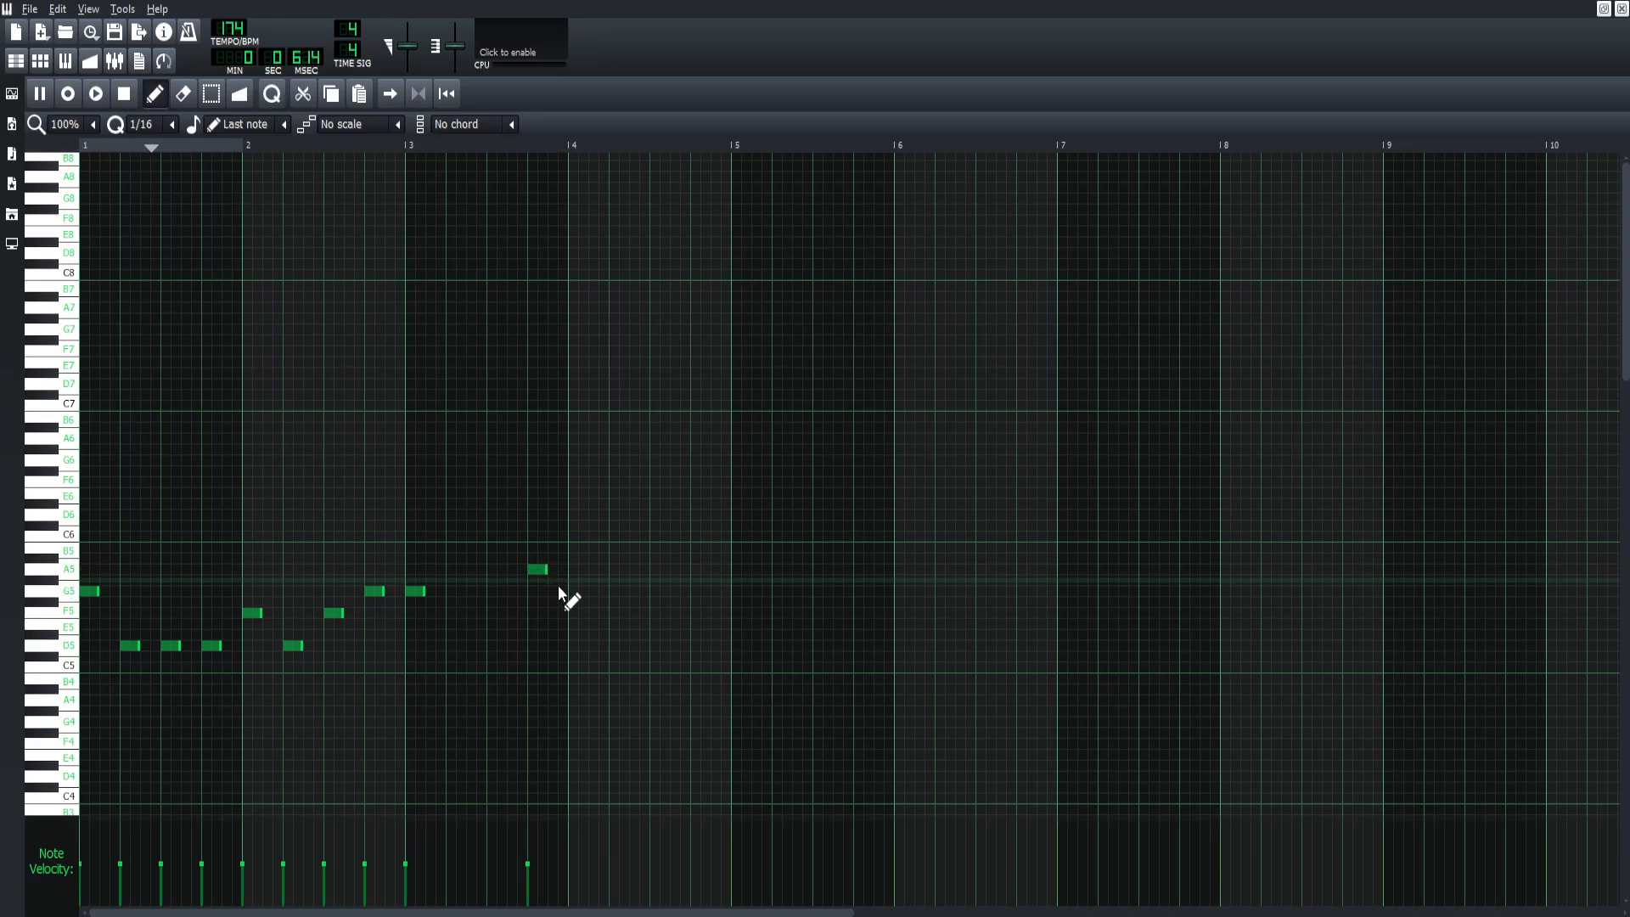
drag(539, 570, 535, 622)
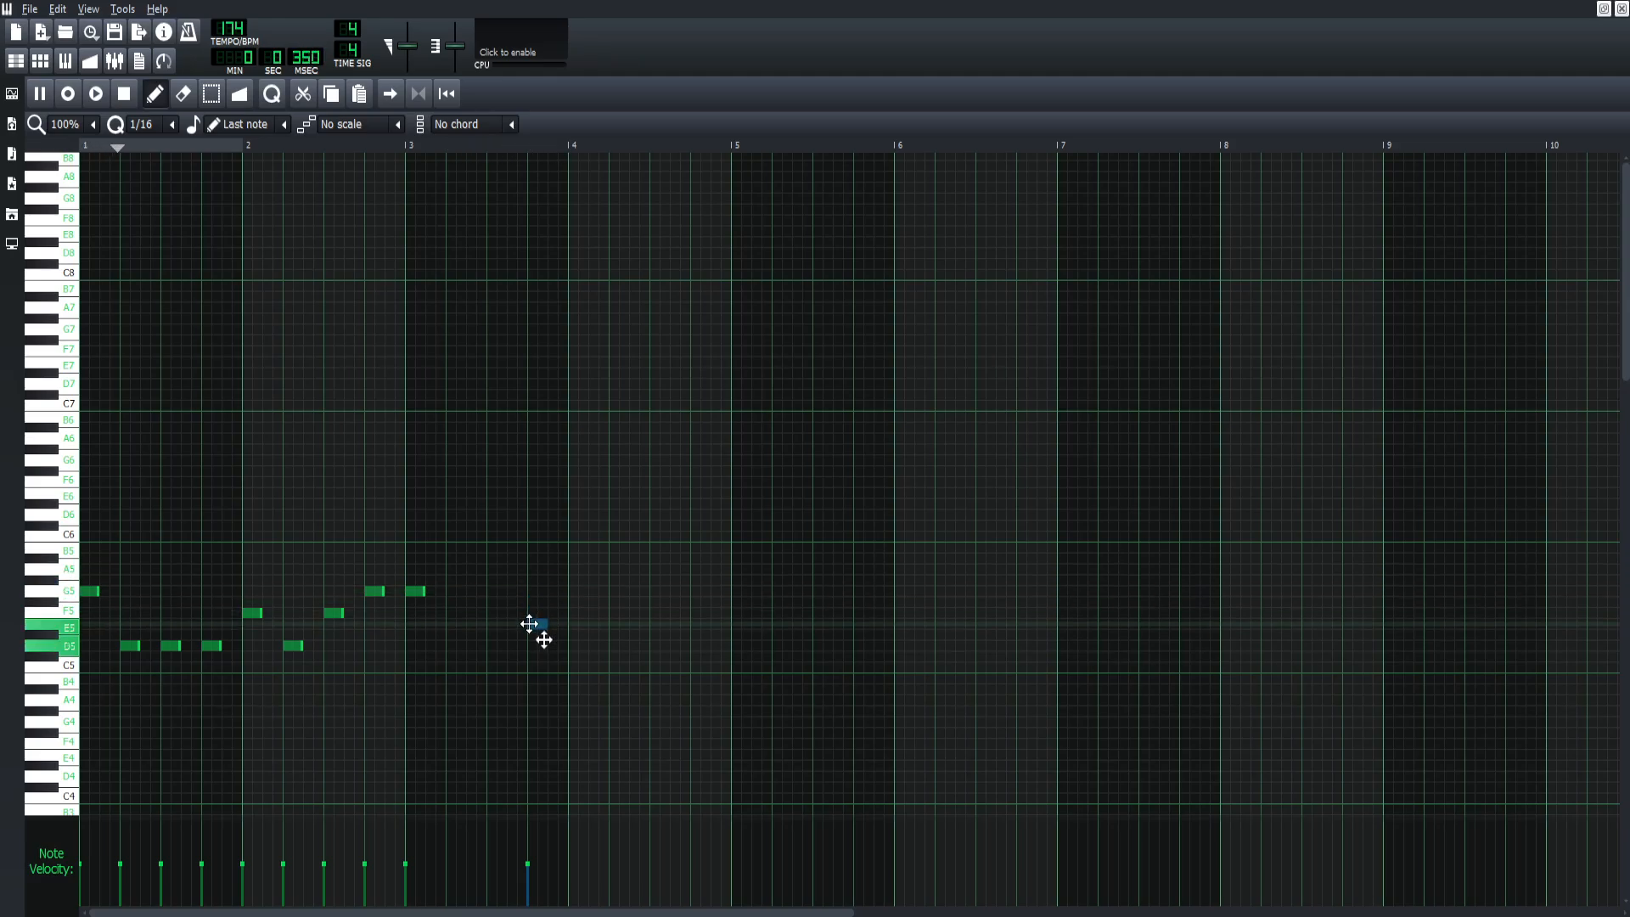
click(577, 592)
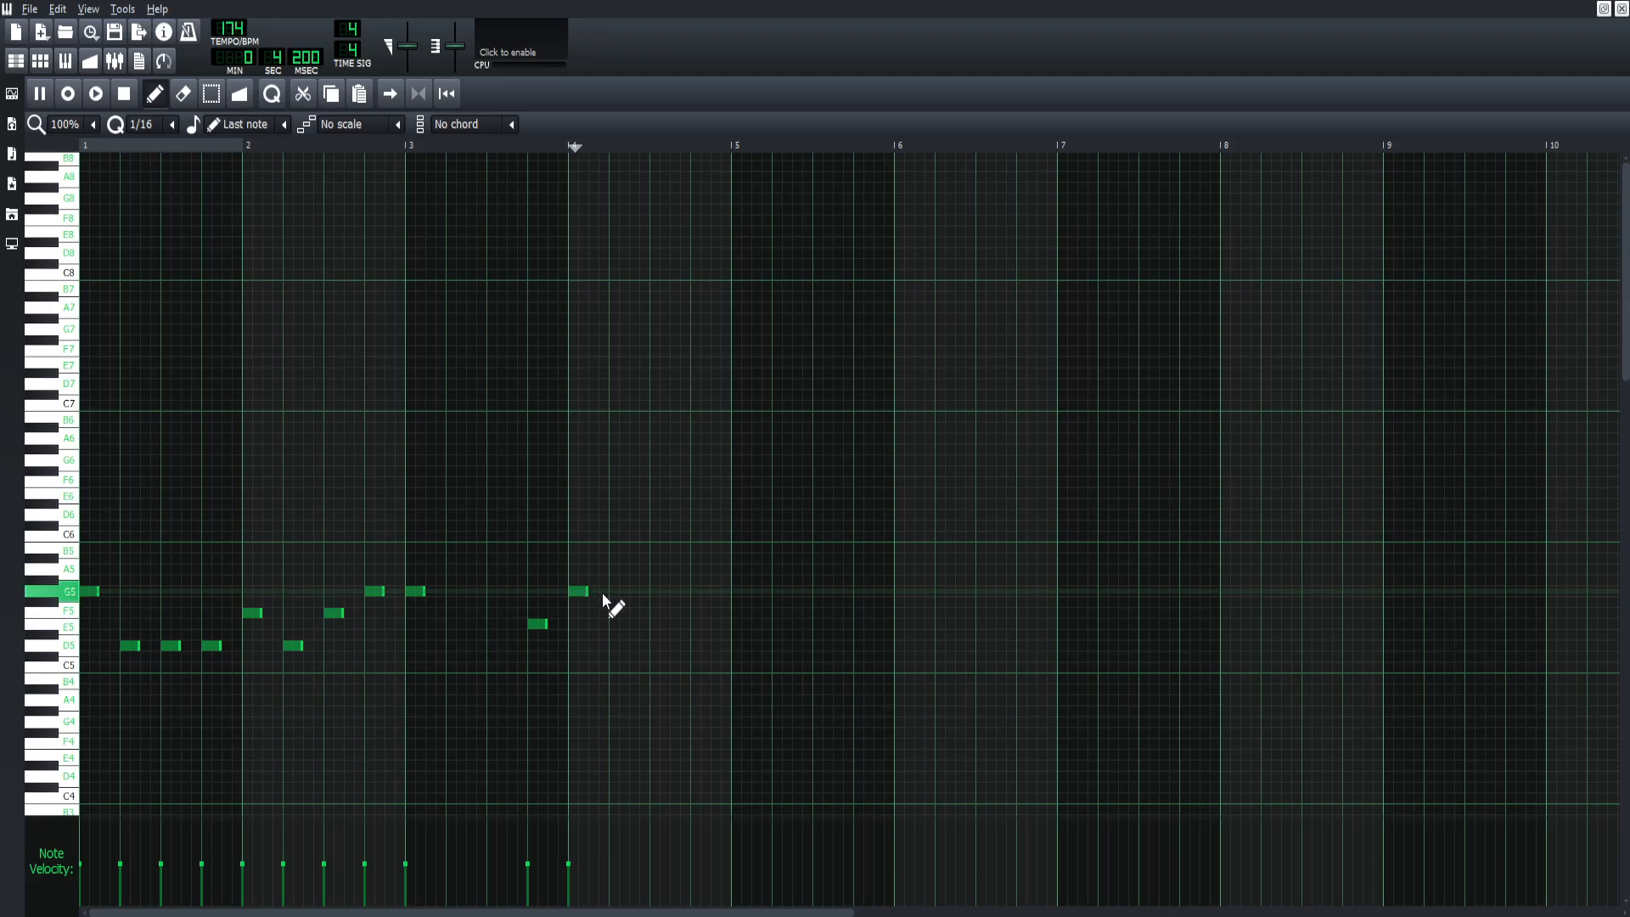
drag(577, 591, 571, 648)
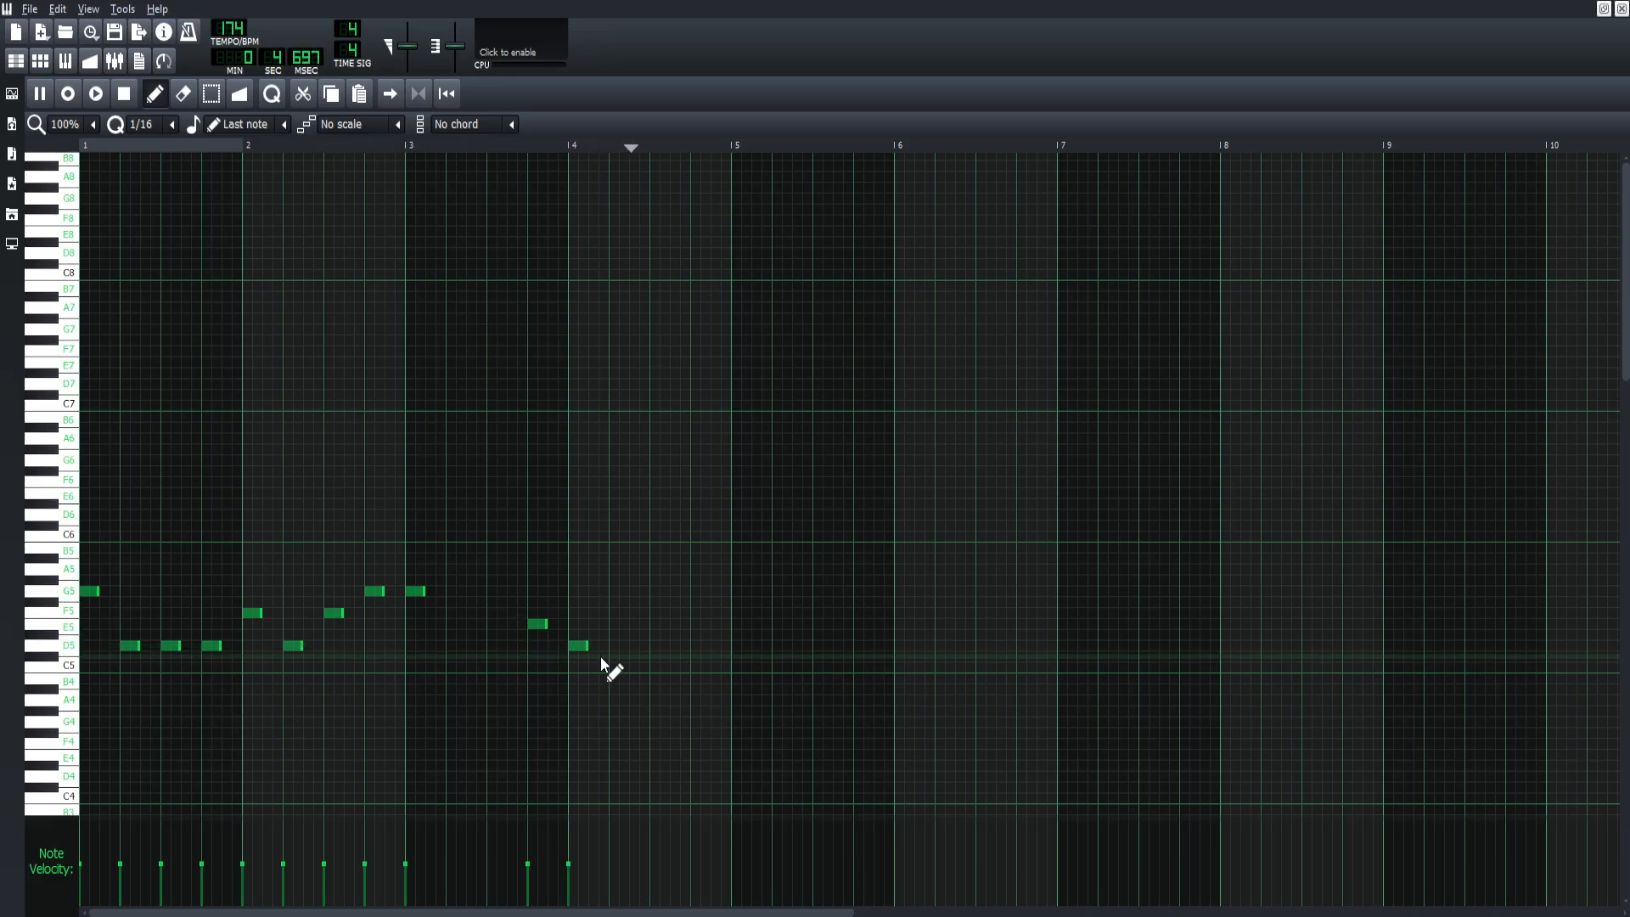
drag(583, 647, 578, 624)
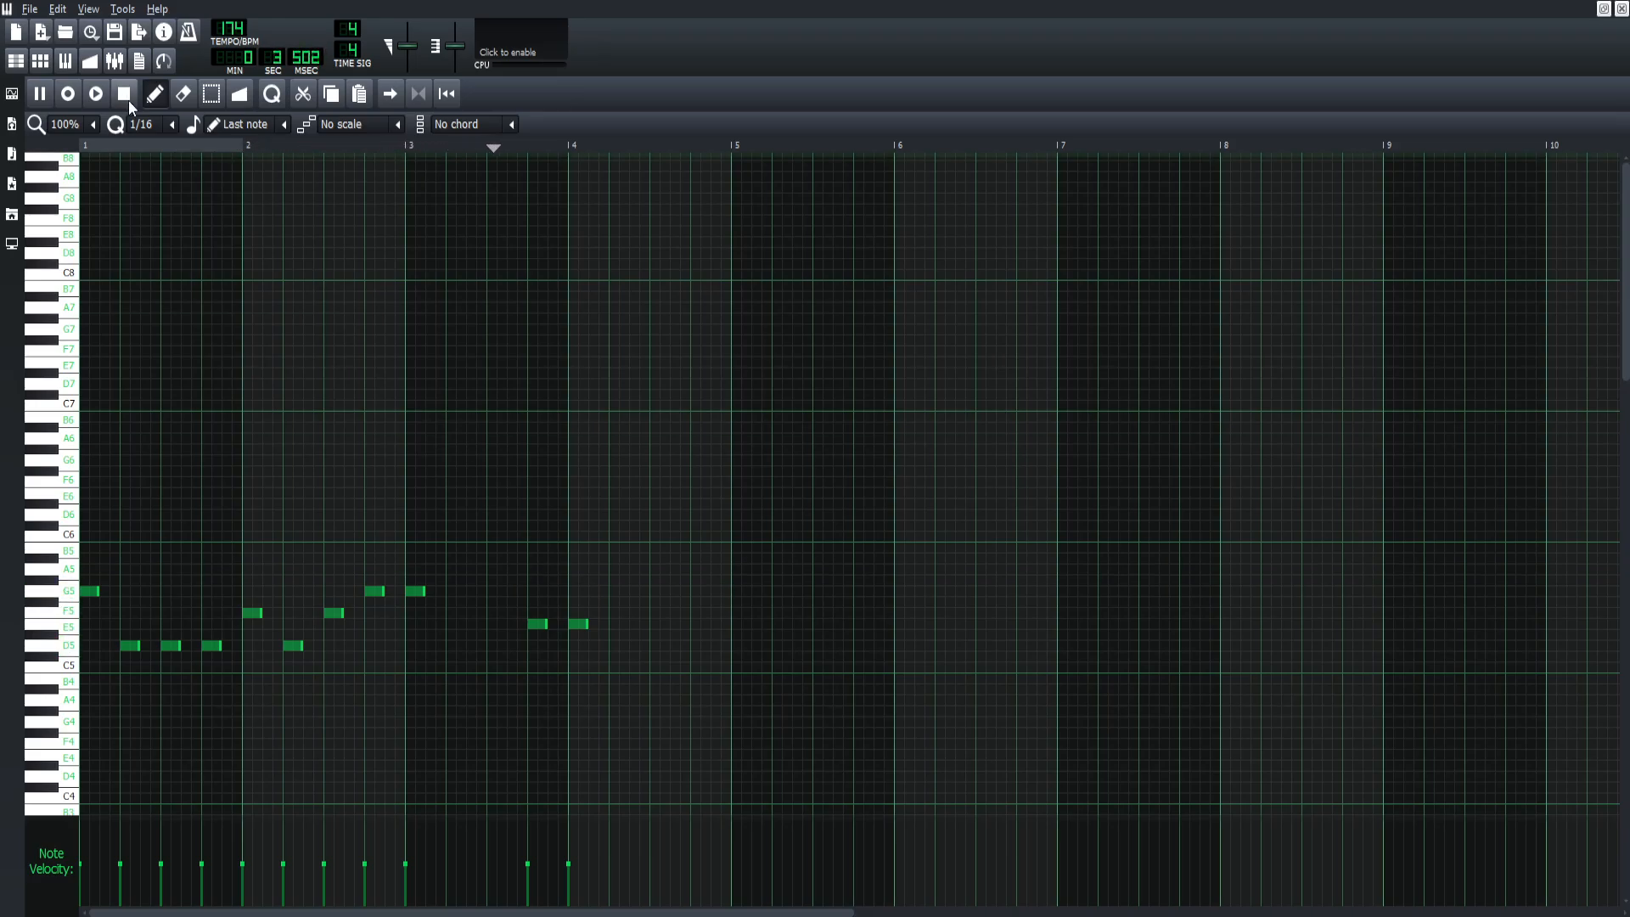
key(space)
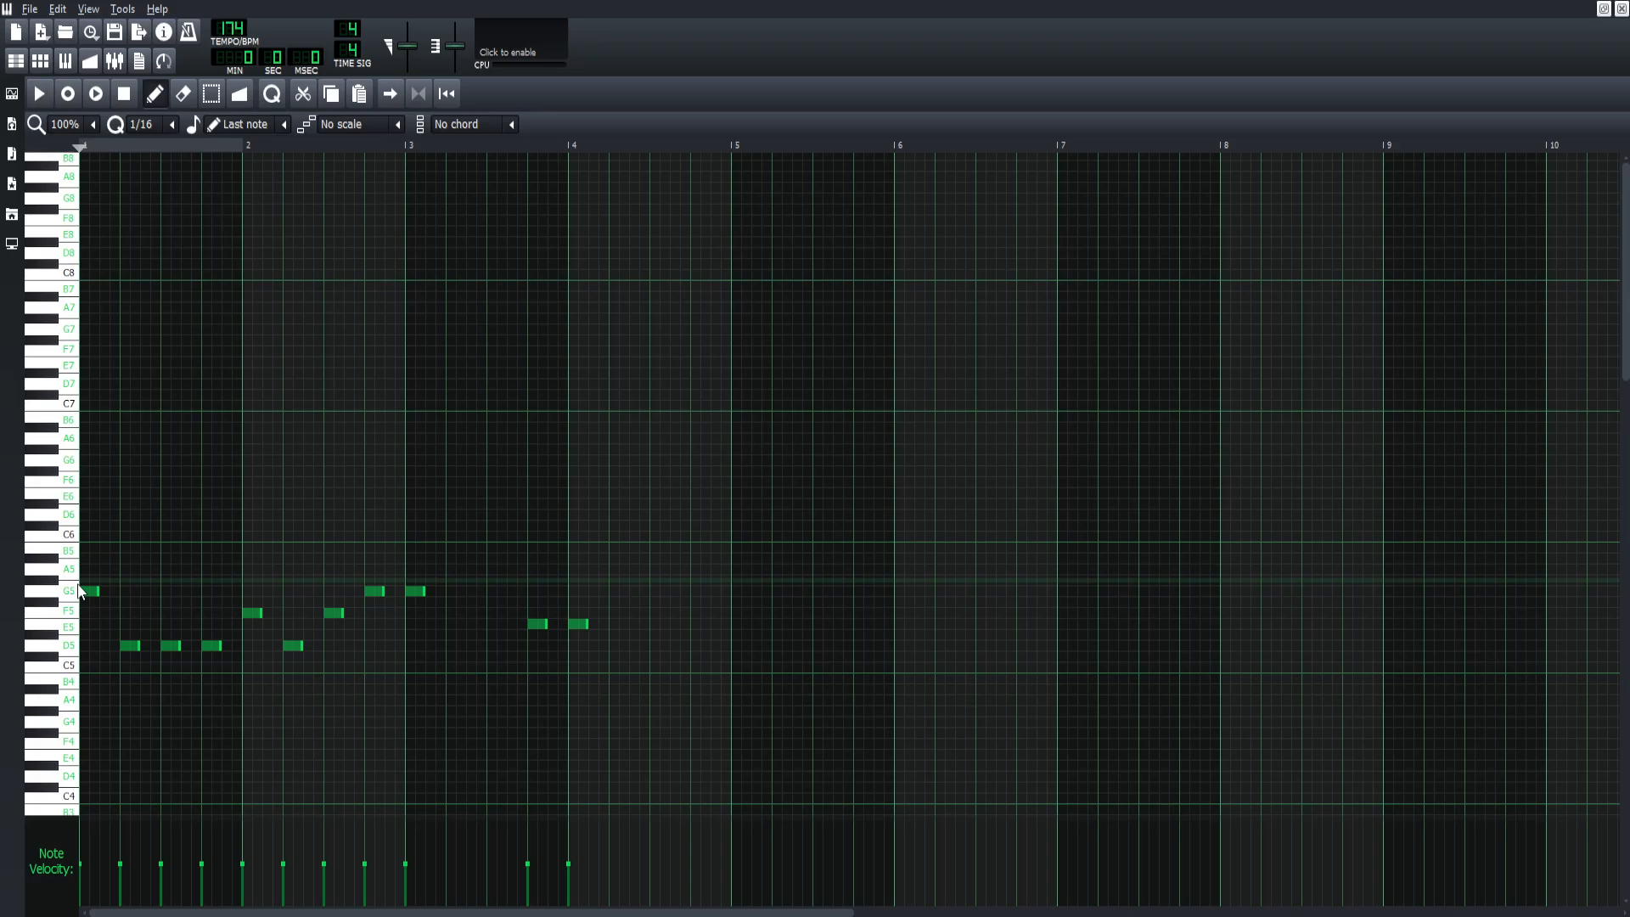
Step: Add a half-note A5 on beat 2 of bar 4, followed by eighth notes G5, F5, E5 and G5 on the four beats of bar 5
click(614, 570)
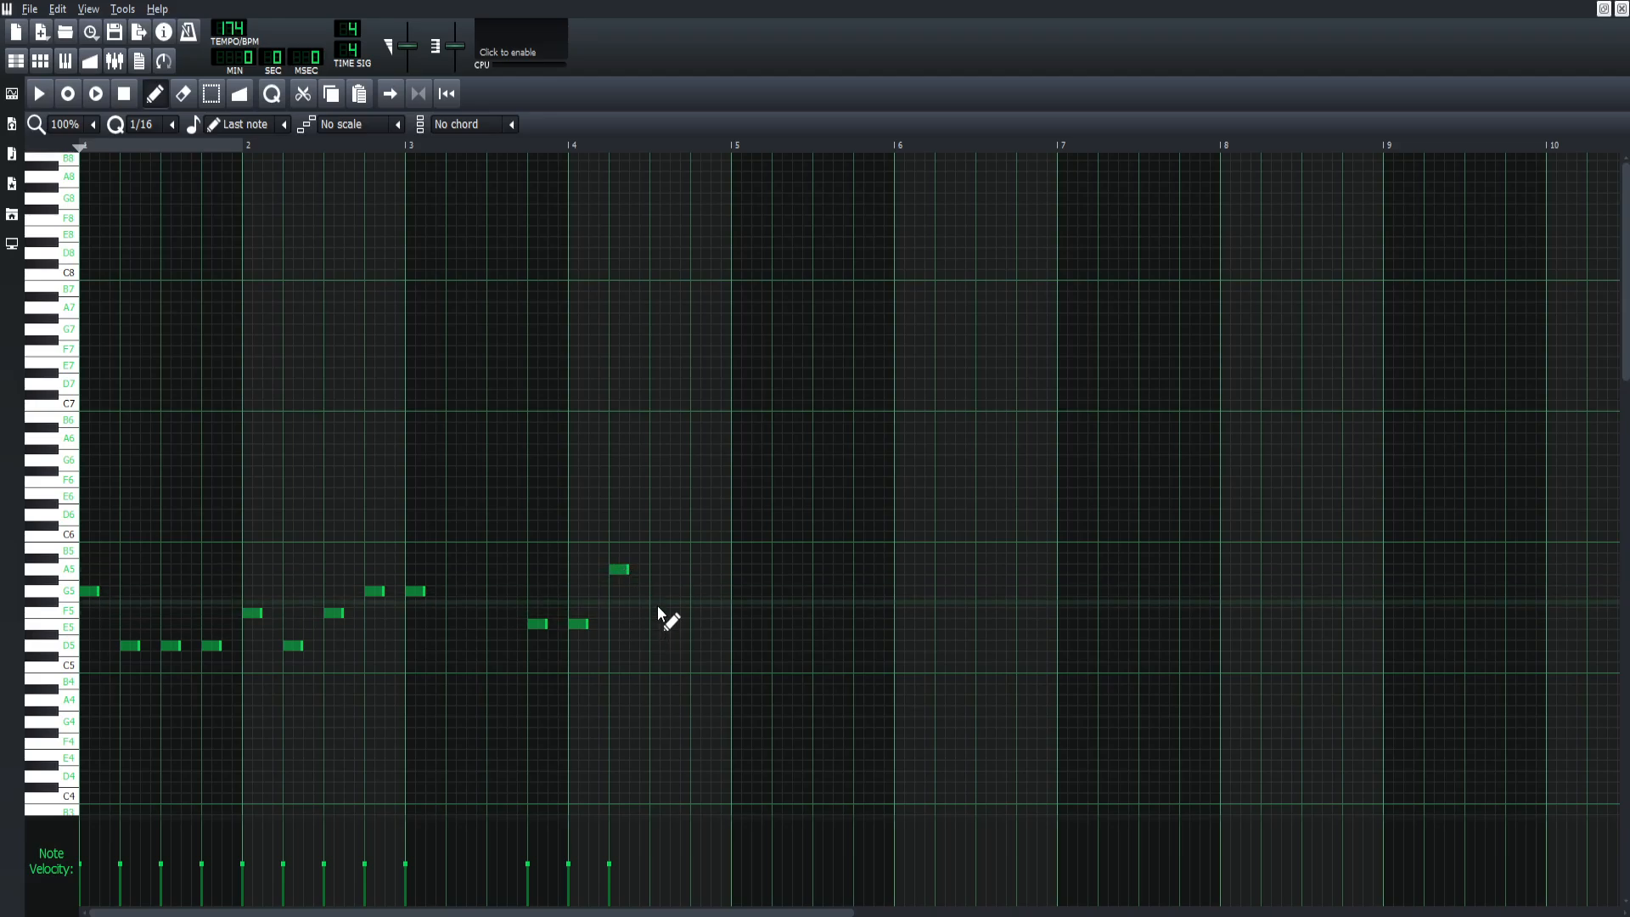
drag(629, 569, 701, 596)
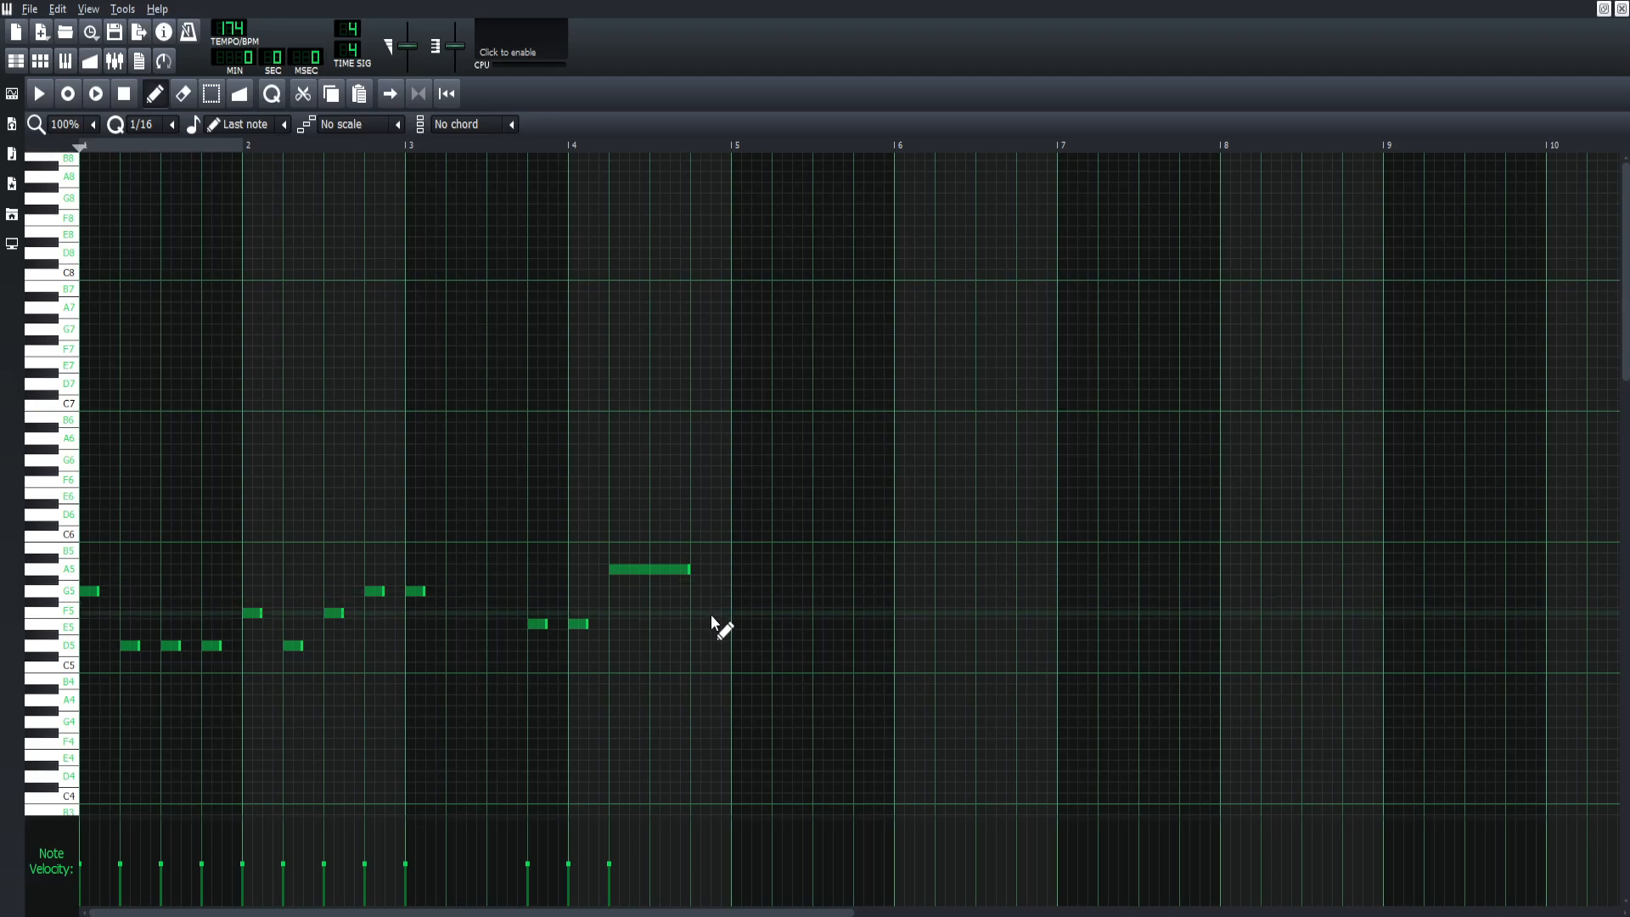
drag(713, 604, 740, 602)
click(777, 612)
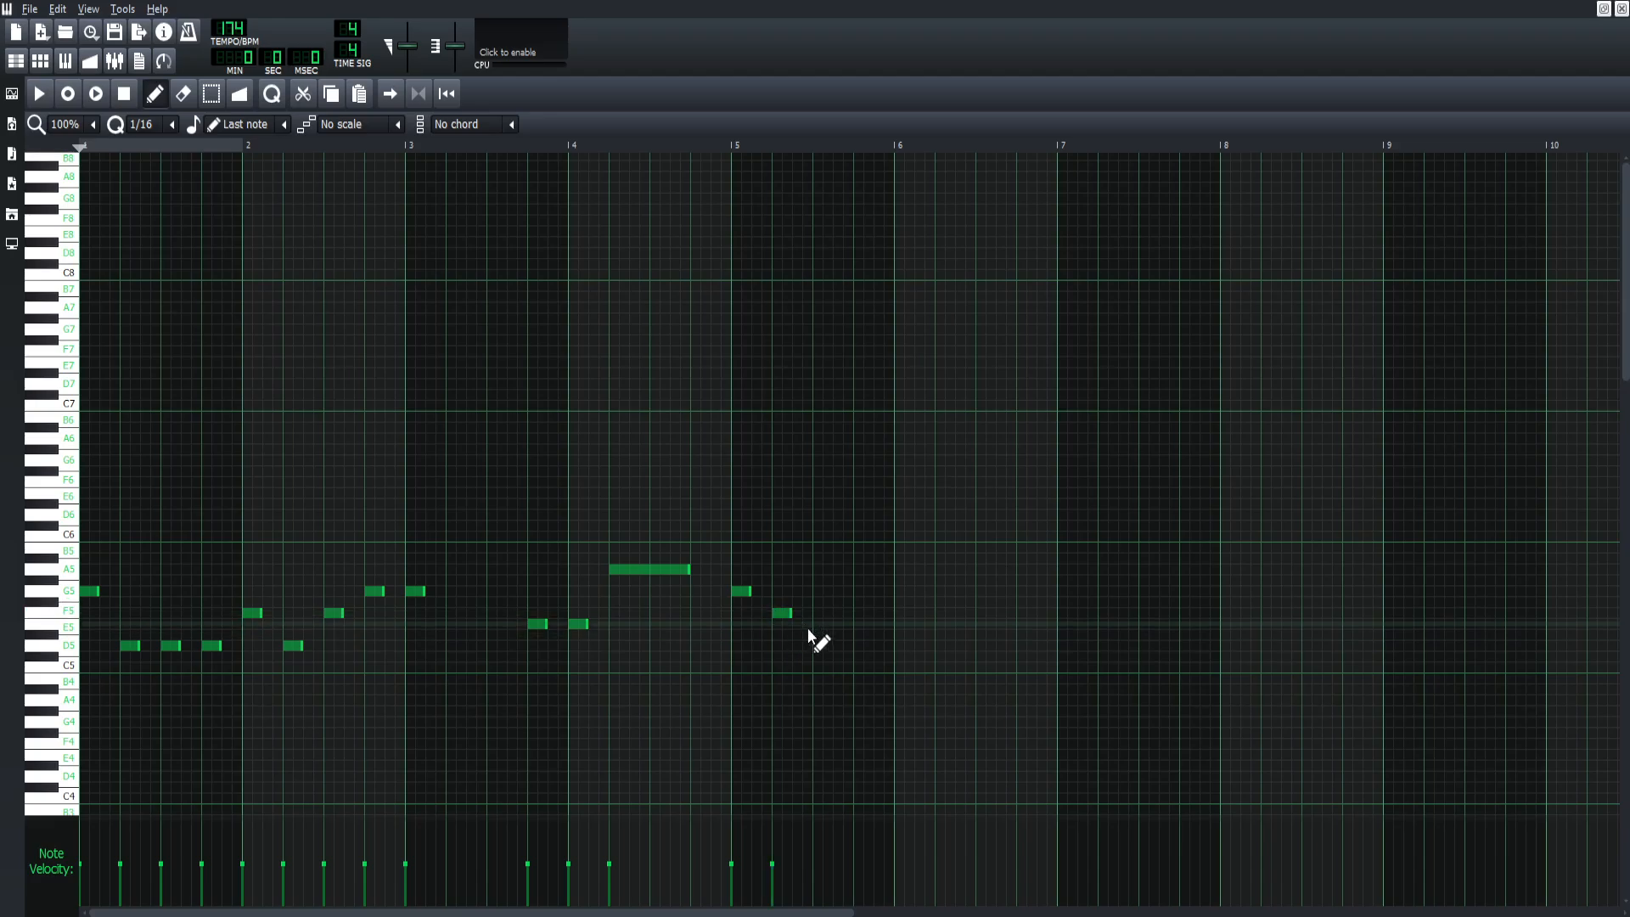
click(819, 634)
drag(820, 635, 827, 626)
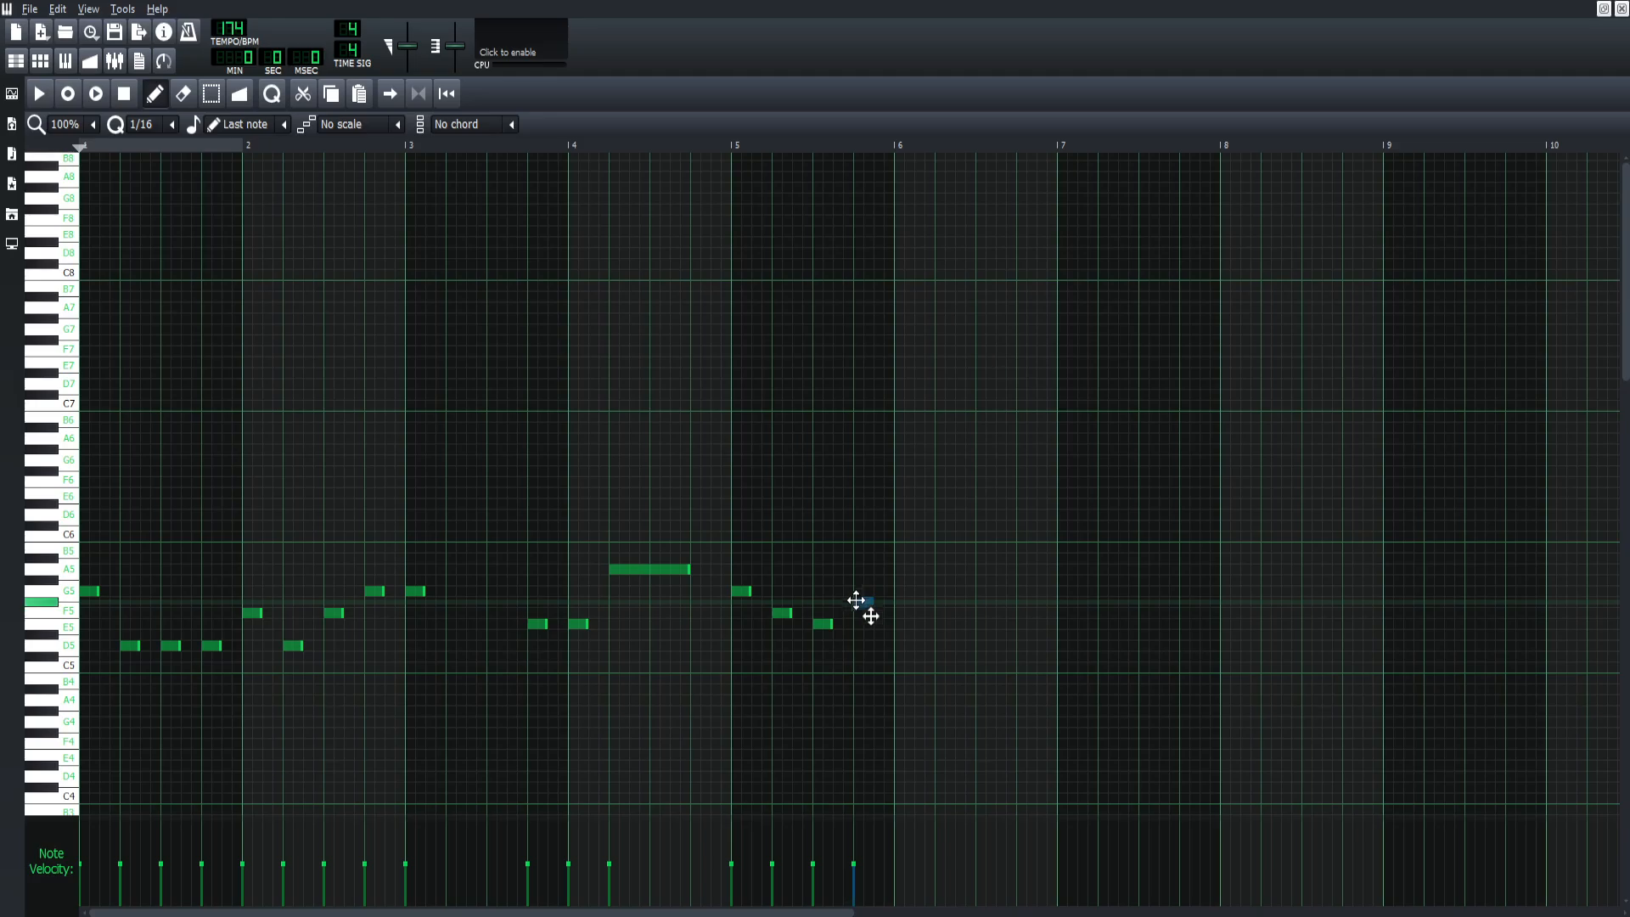
click(856, 593)
Step: Add an eighth-note E5 on beat 1 of bar 6 and a half-note D5 on beat 2, and play back the melody
click(893, 623)
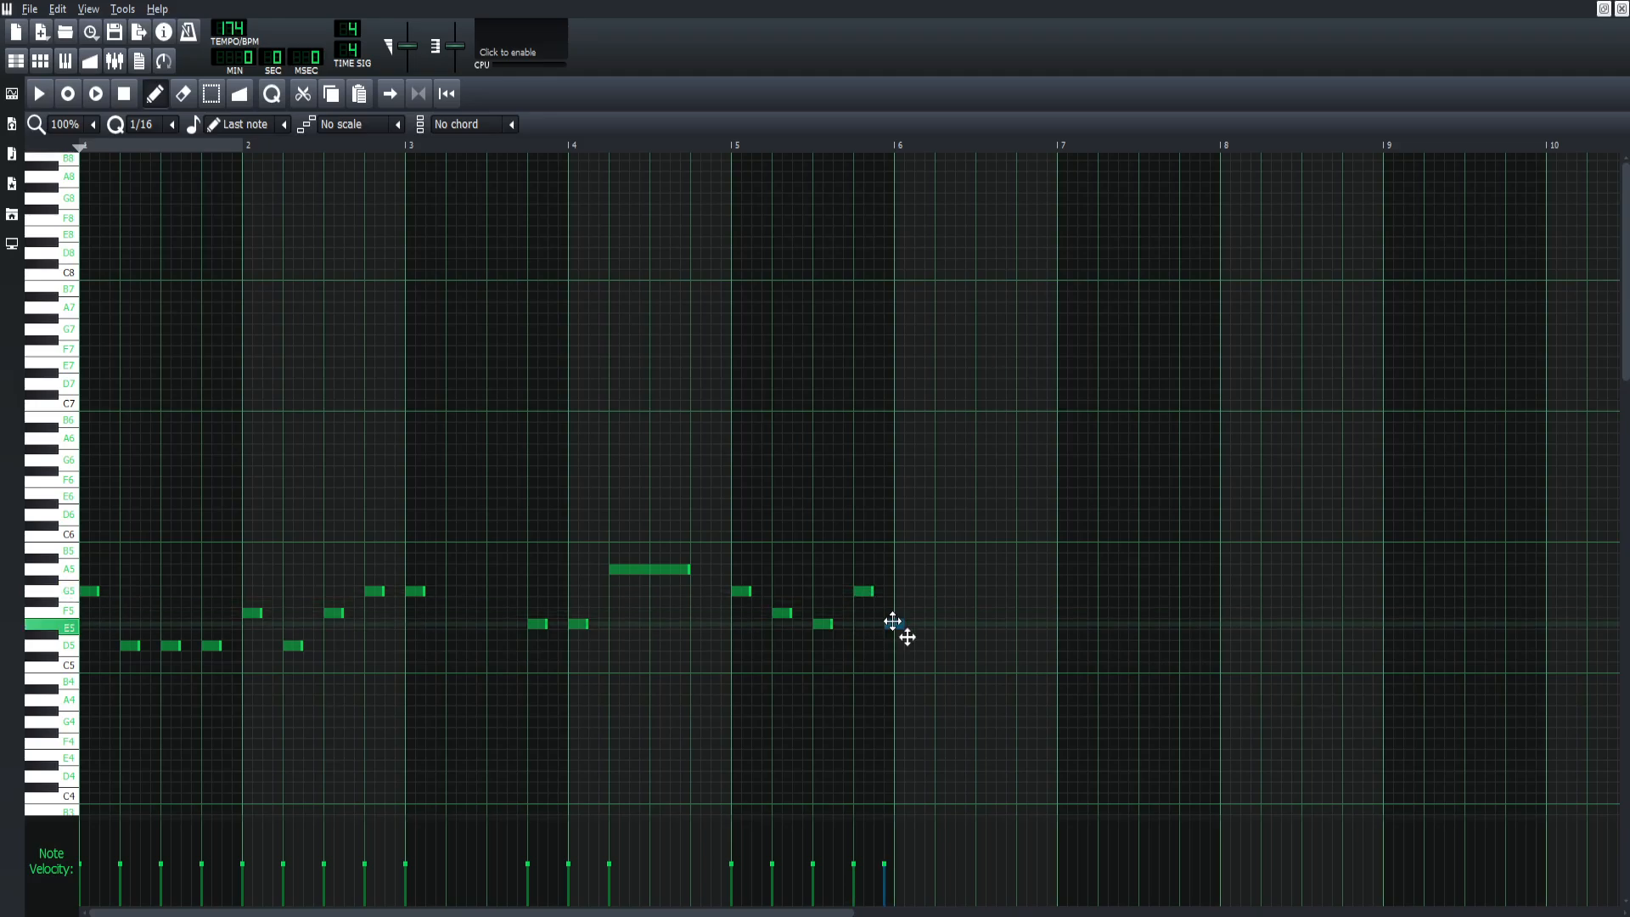
drag(894, 623, 914, 623)
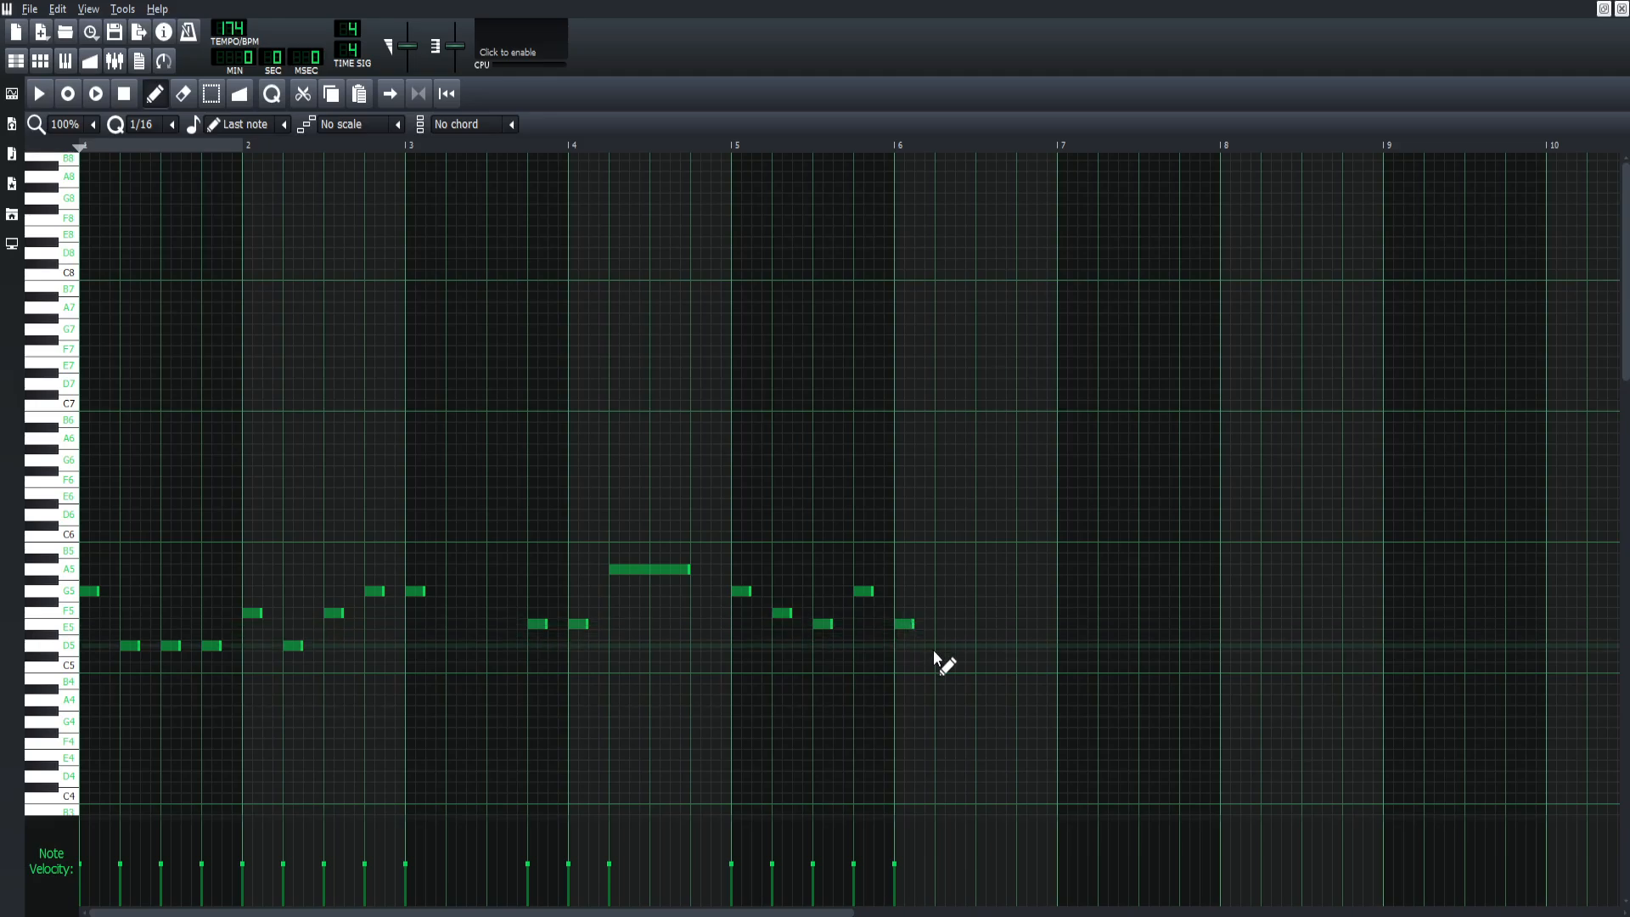
click(941, 646)
drag(951, 647, 1016, 649)
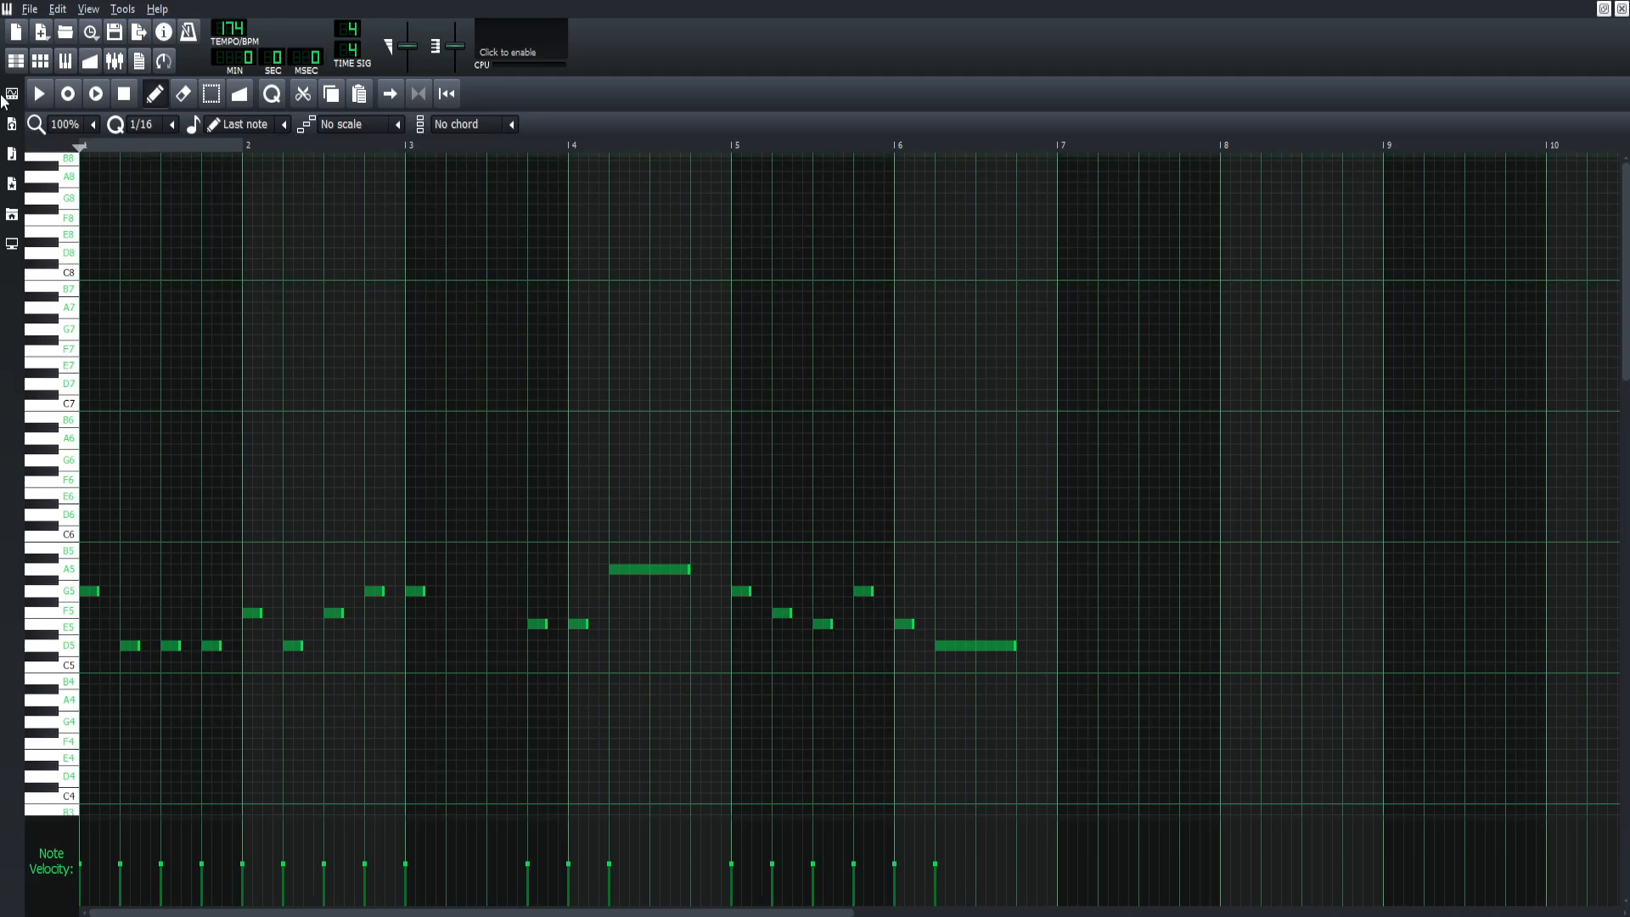
click(28, 79)
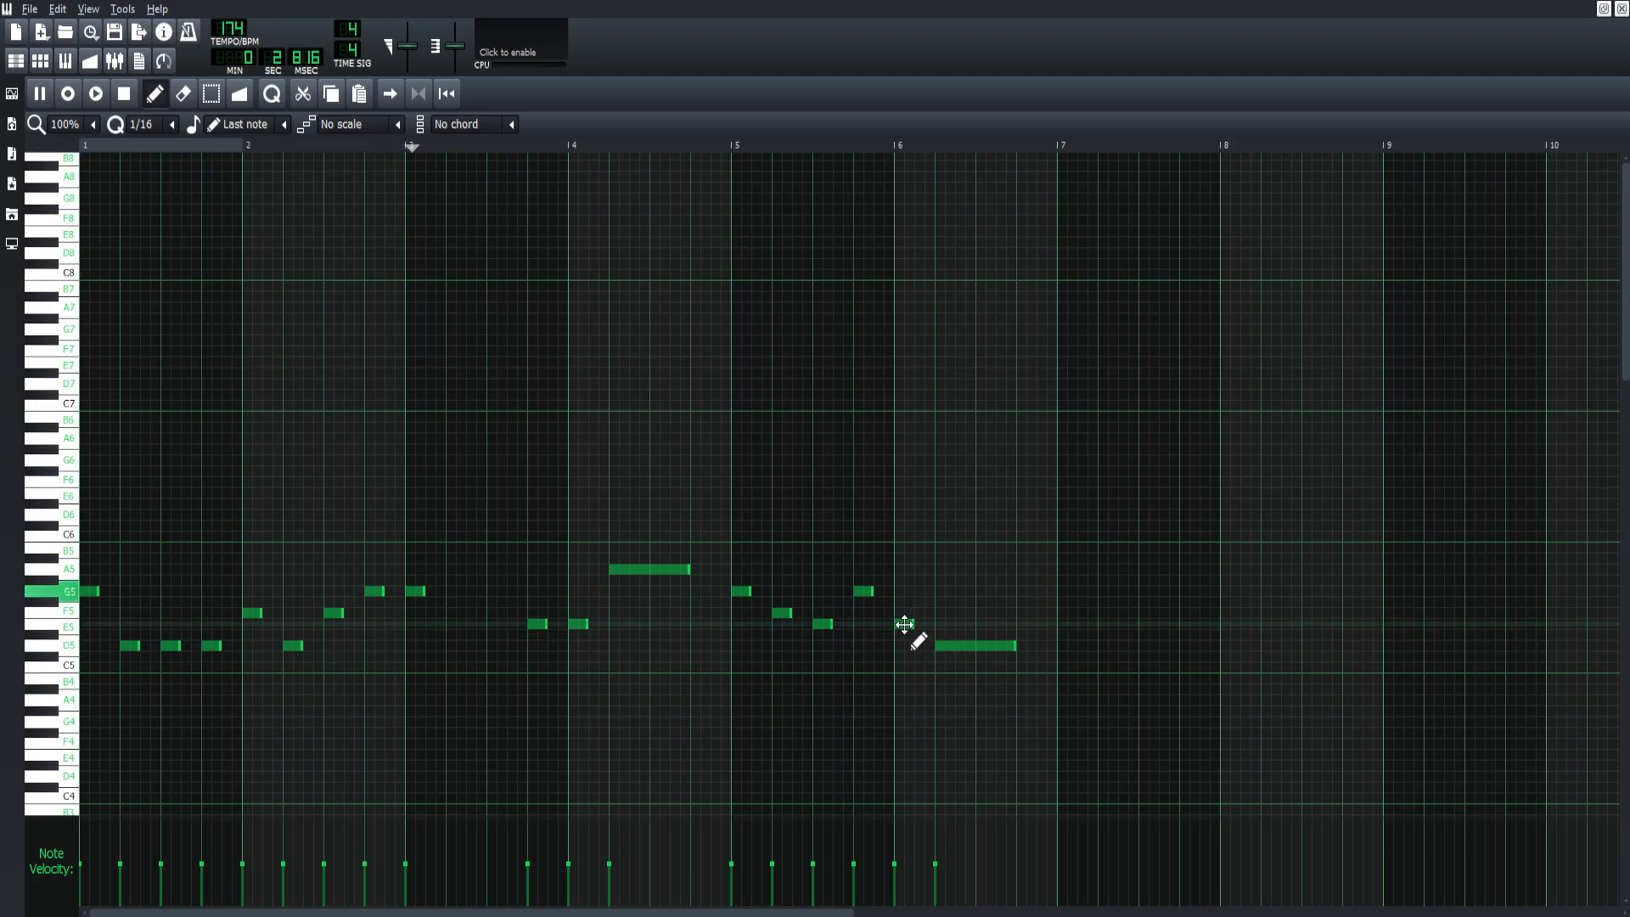
Step: Change the first two notes of bar 6 to G5 and a quarter-note C5, and add eighth-note F5s on beats 3 and 4
drag(905, 624, 904, 591)
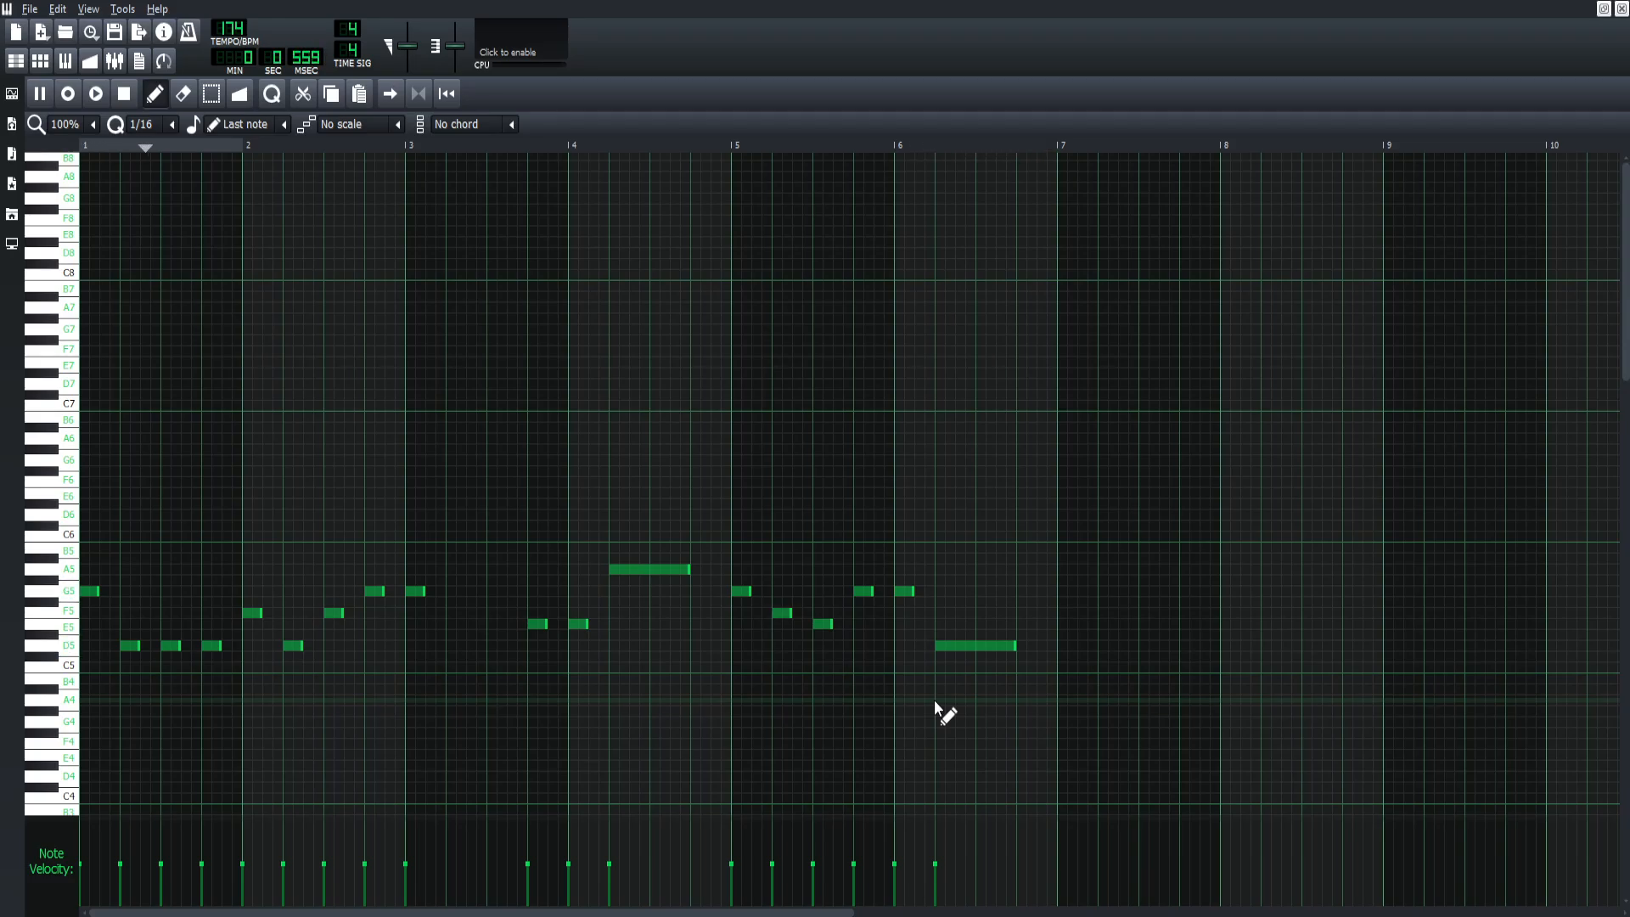
drag(968, 646, 969, 668)
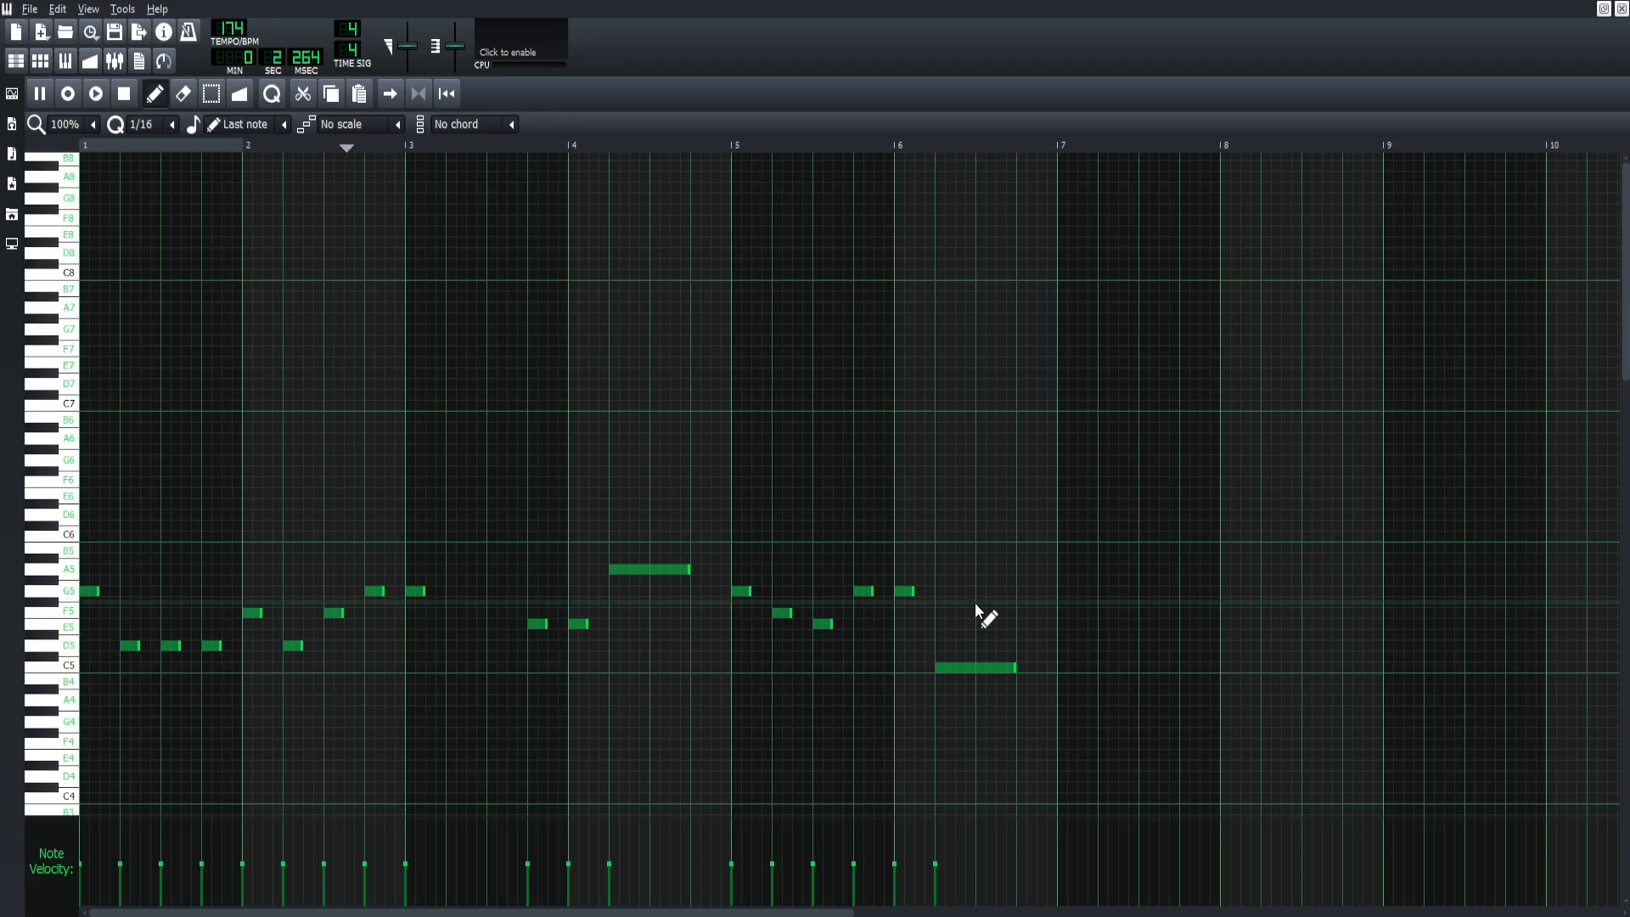
drag(1016, 667, 976, 669)
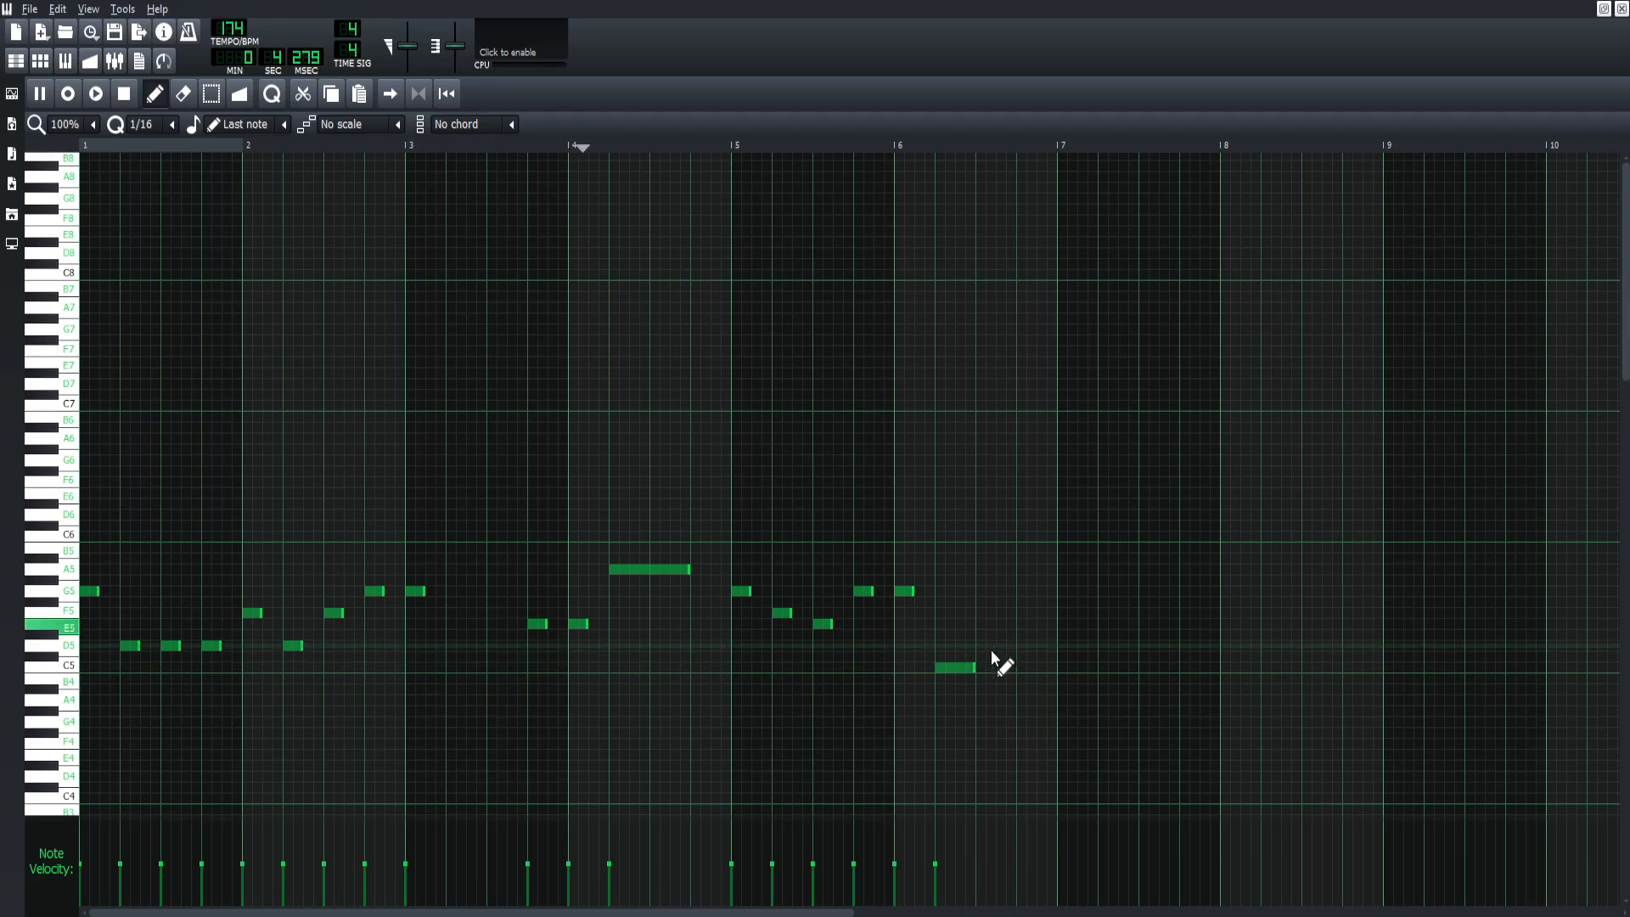
click(988, 622)
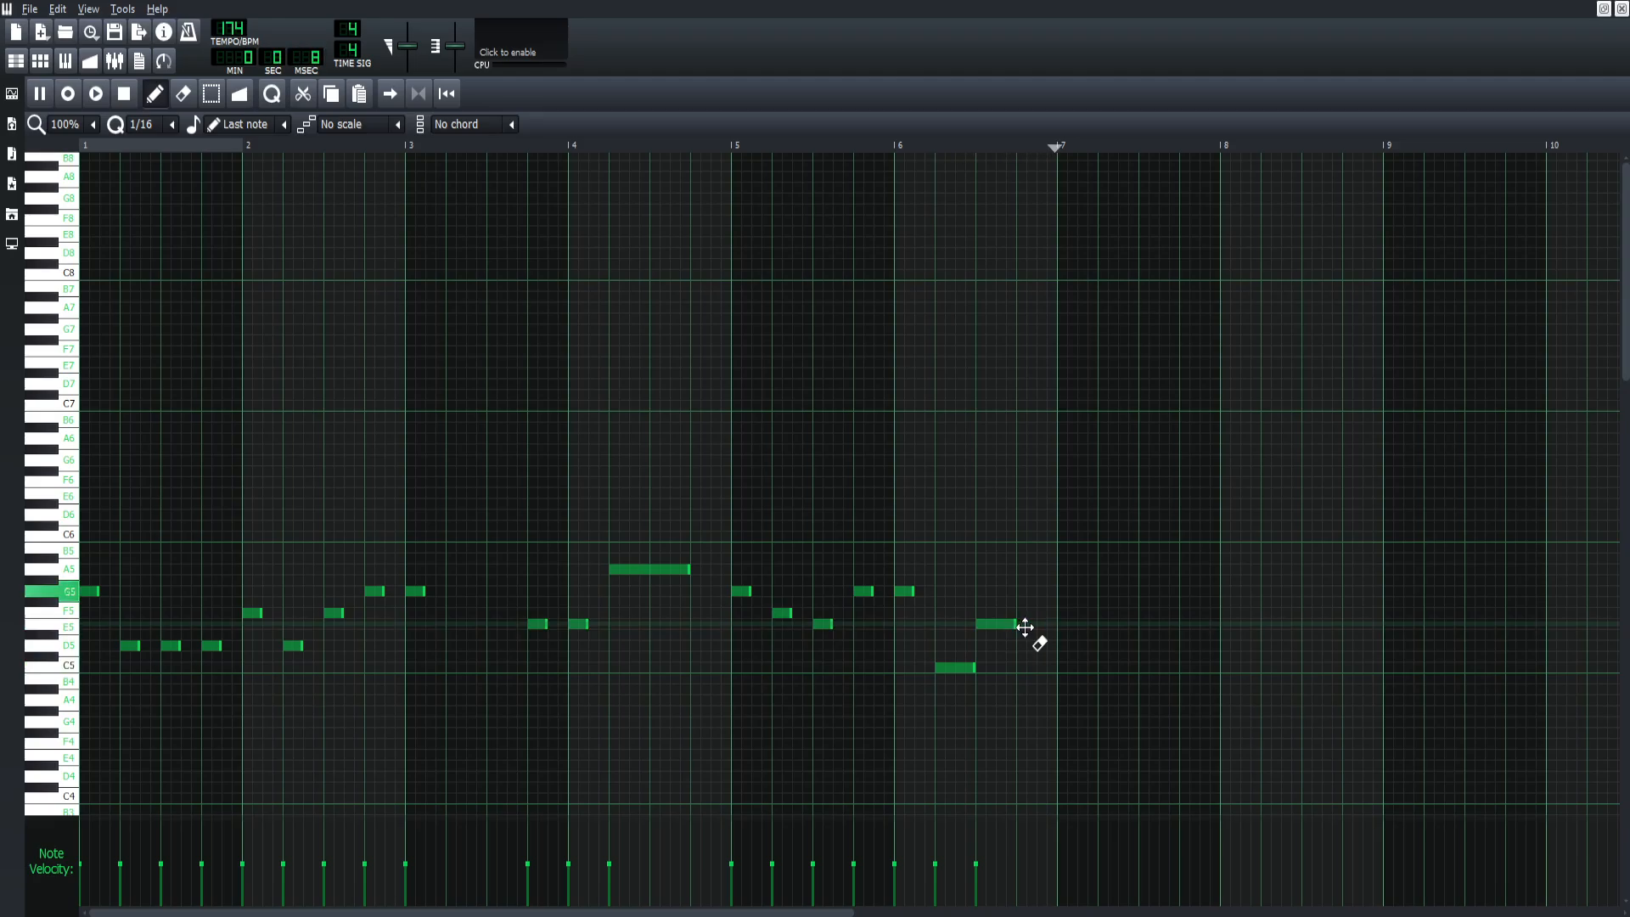
mouse_move(1016, 627)
mouse_down()
mouse_move(990, 631)
mouse_move(989, 616)
mouse_up()
click(1022, 611)
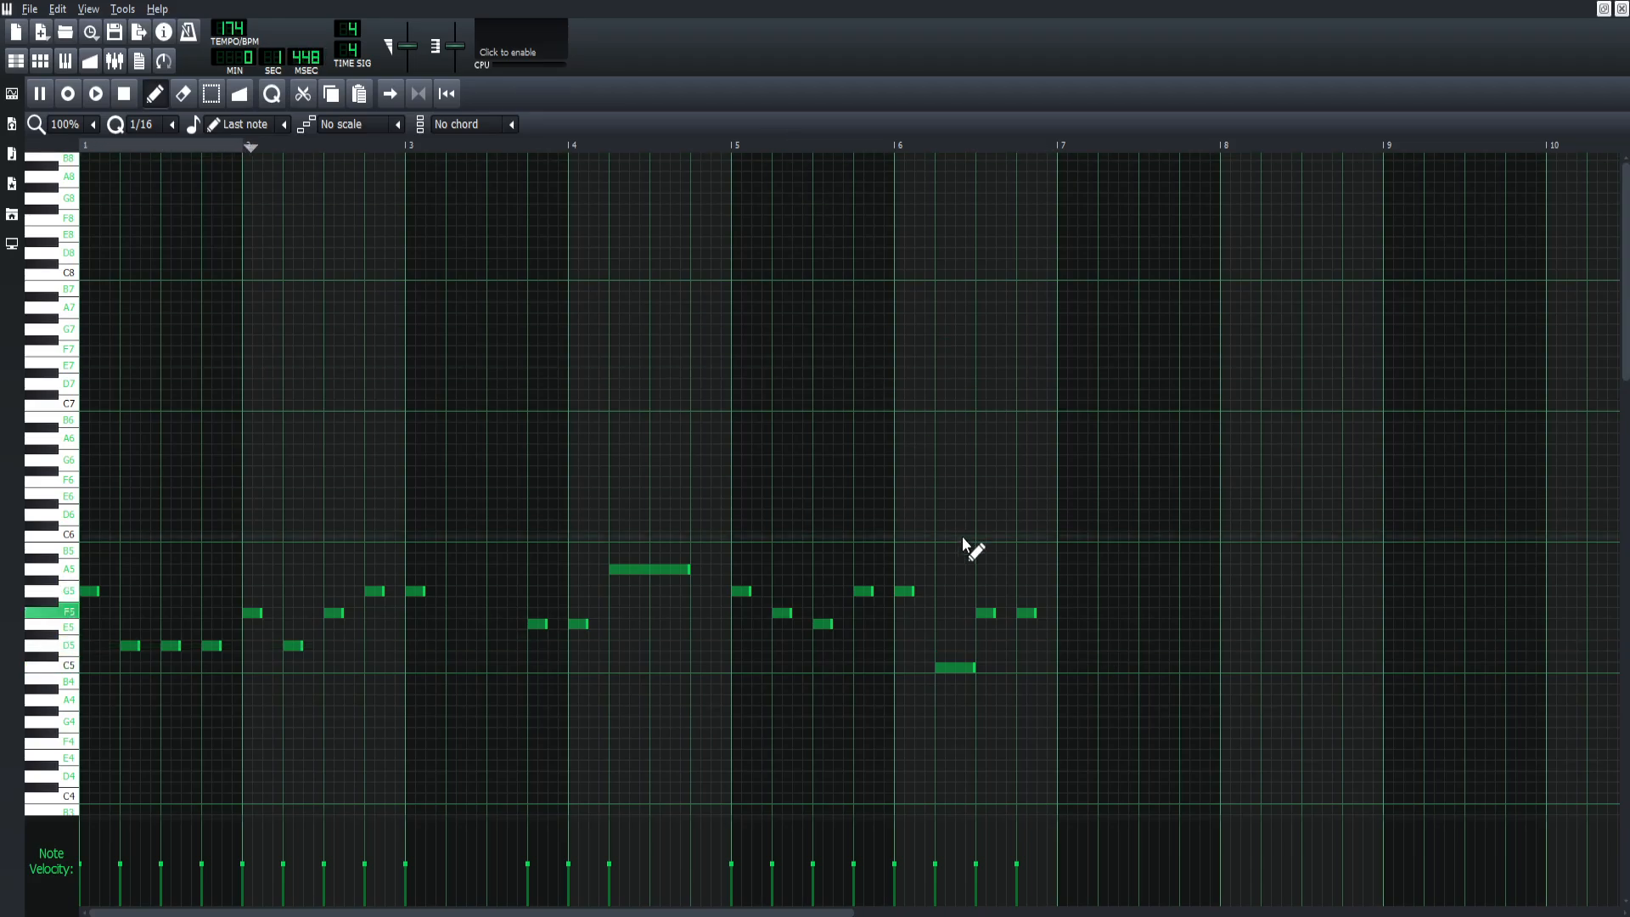
Step: Erase every note of the melody from the piano roll and stop playback
right_click(956, 668)
right_click(1026, 613)
right_click(986, 613)
right_click(904, 591)
right_click(864, 591)
right_click(741, 591)
right_click(782, 613)
right_click(822, 624)
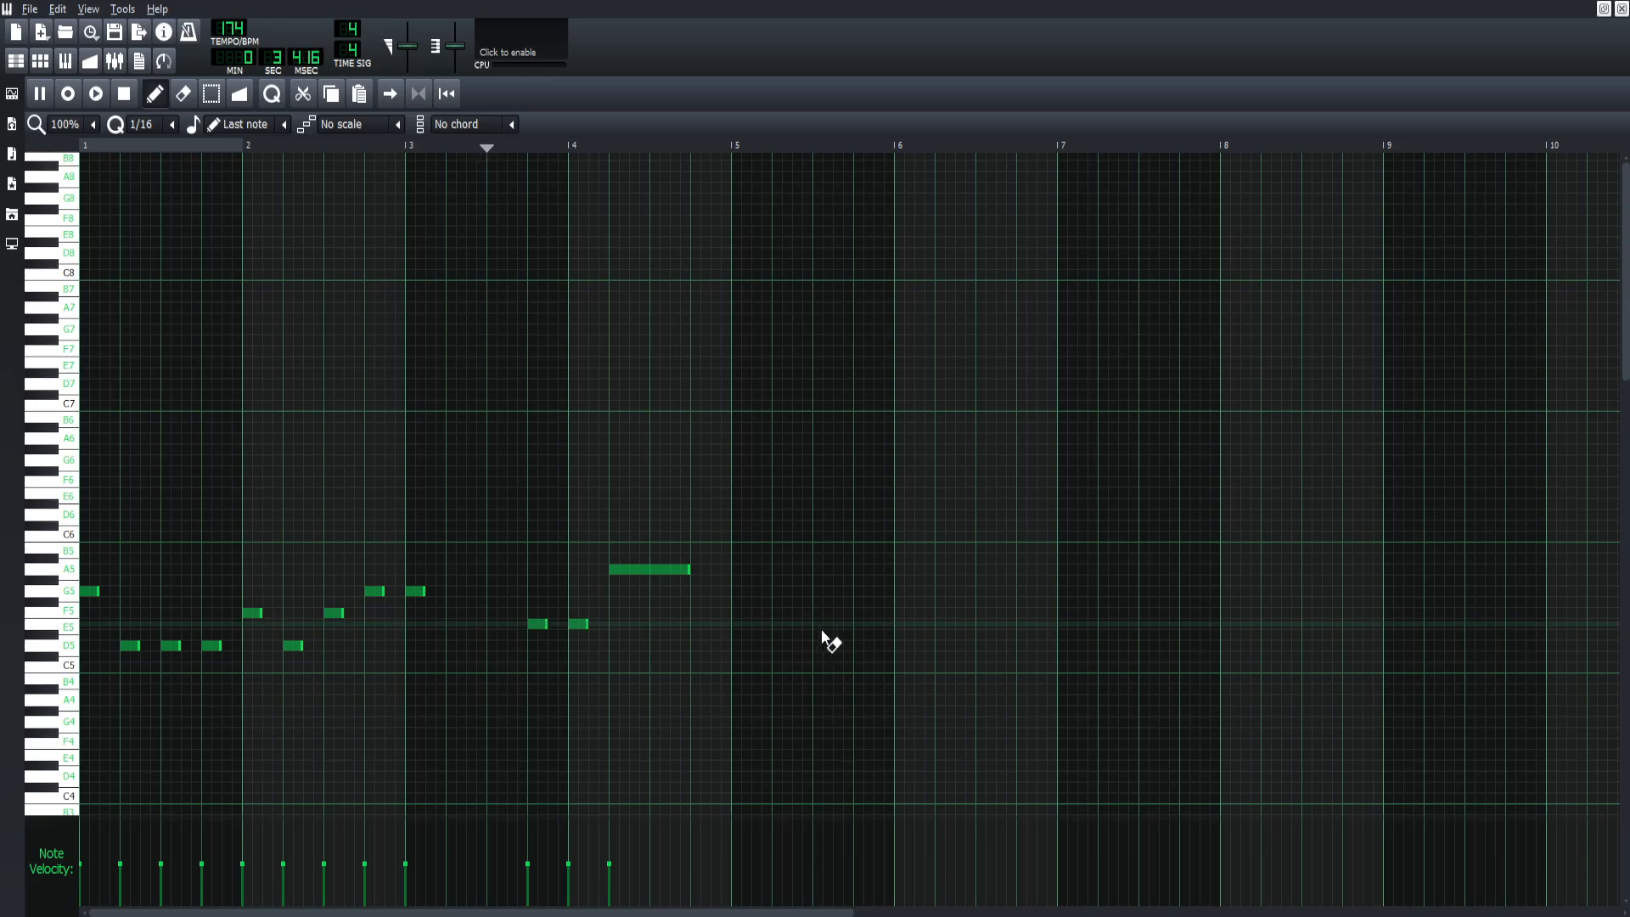
right_click(650, 569)
right_click(538, 624)
right_click(578, 624)
right_click(415, 590)
right_click(374, 591)
right_click(334, 613)
right_click(252, 613)
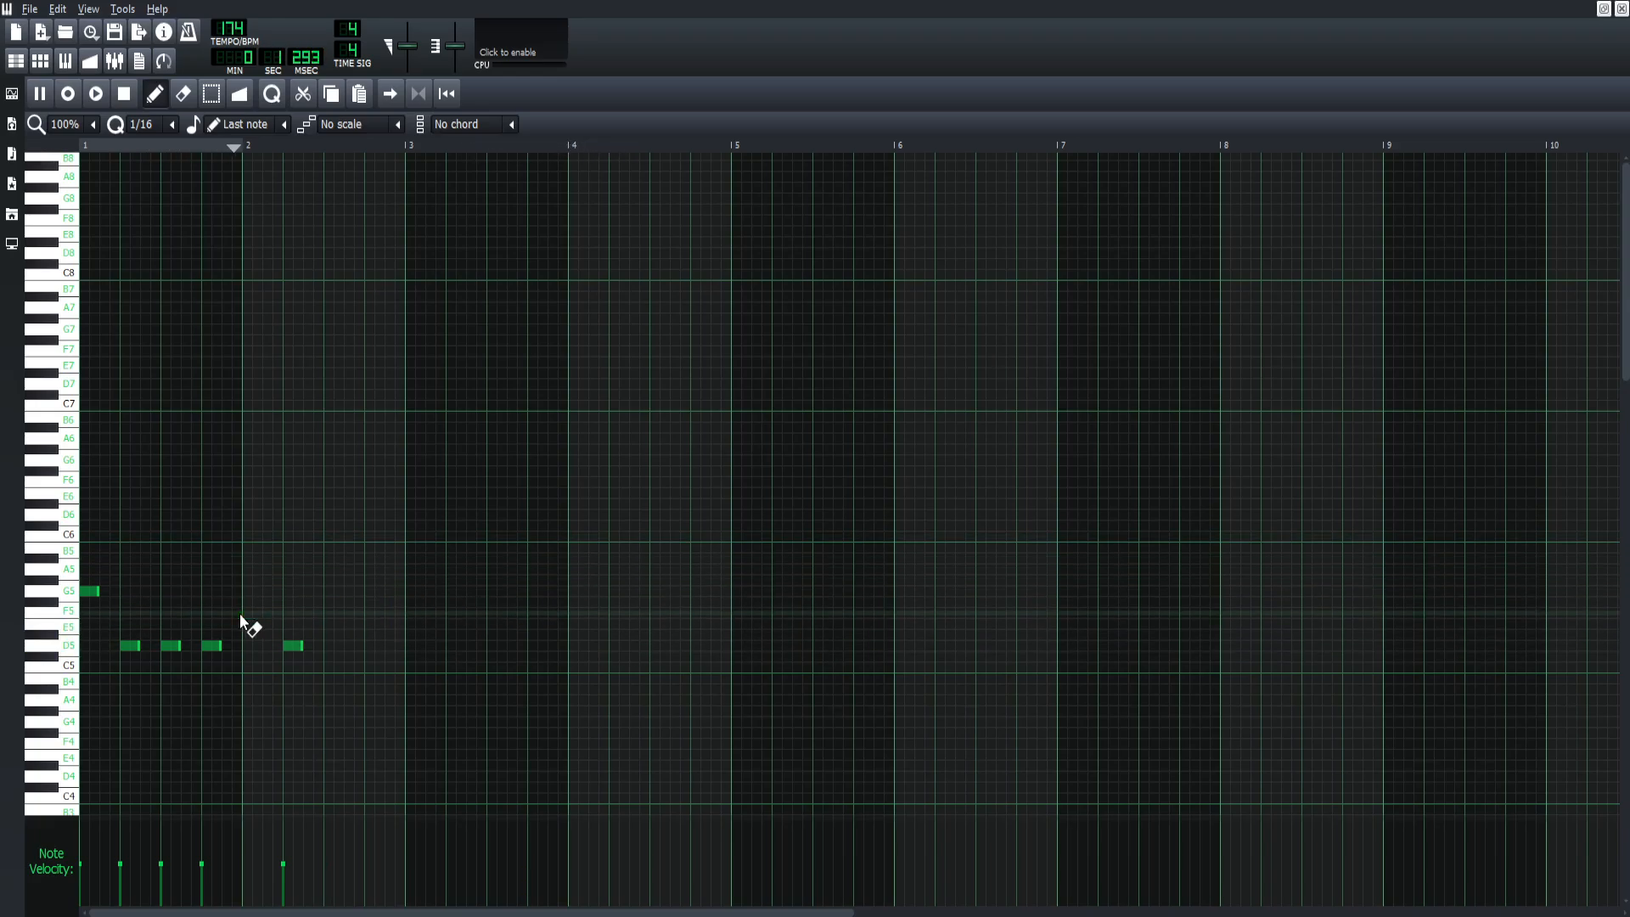
right_click(292, 646)
right_click(211, 645)
right_click(130, 645)
right_click(171, 645)
right_click(89, 591)
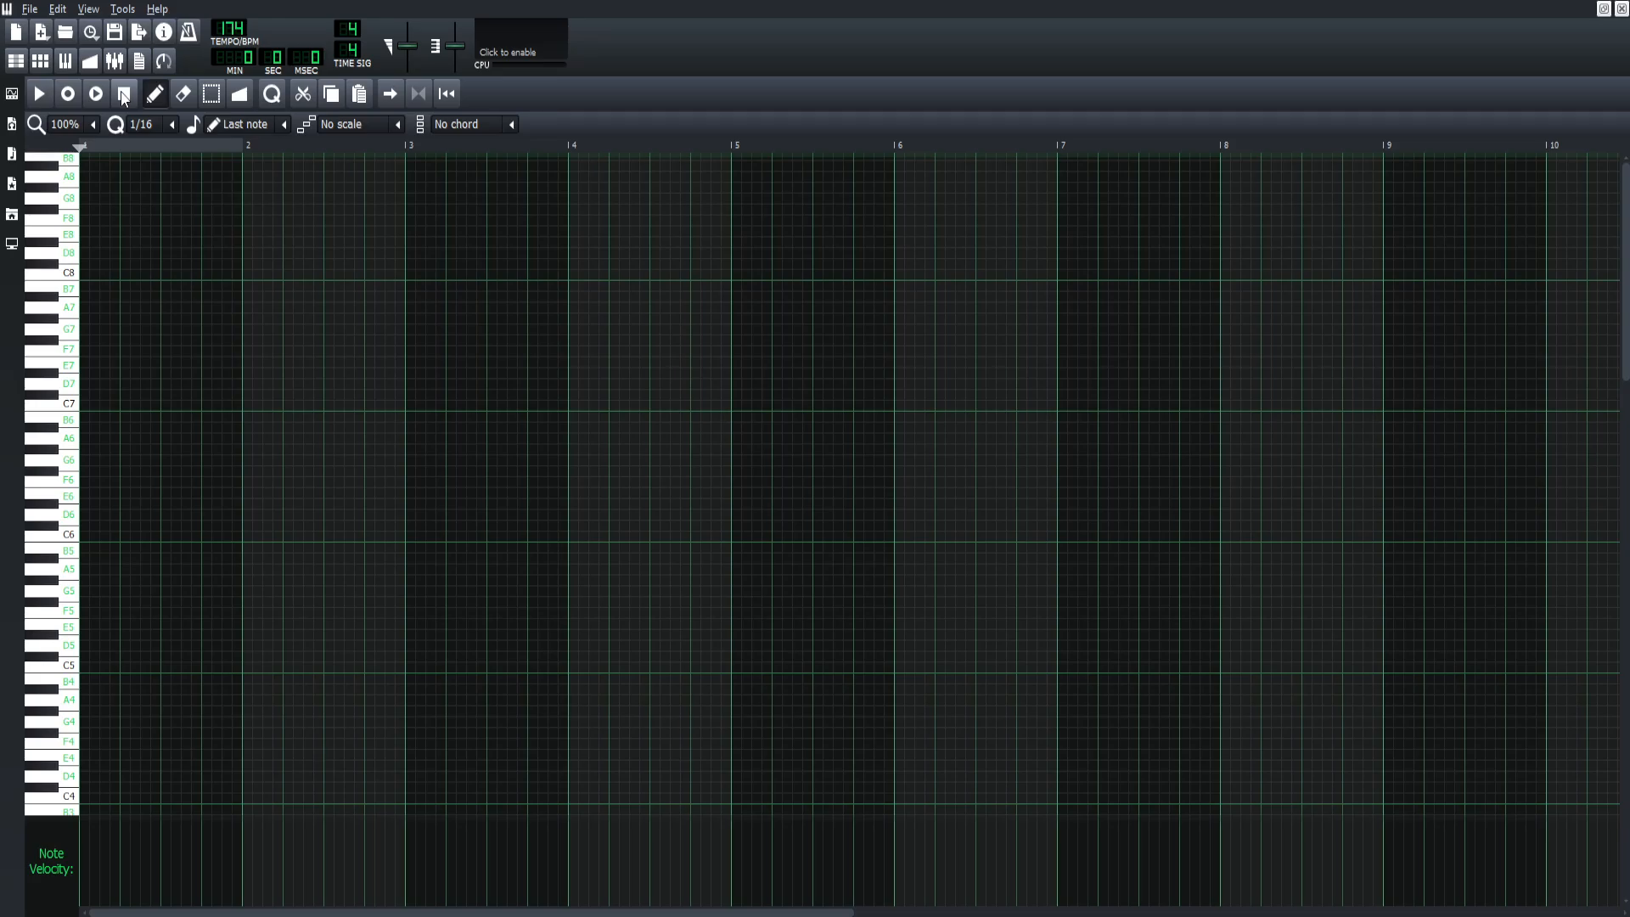
Step: Add a quarter-note E5 on beat 1 of bar 1 as the opening note of the new melody
click(88, 629)
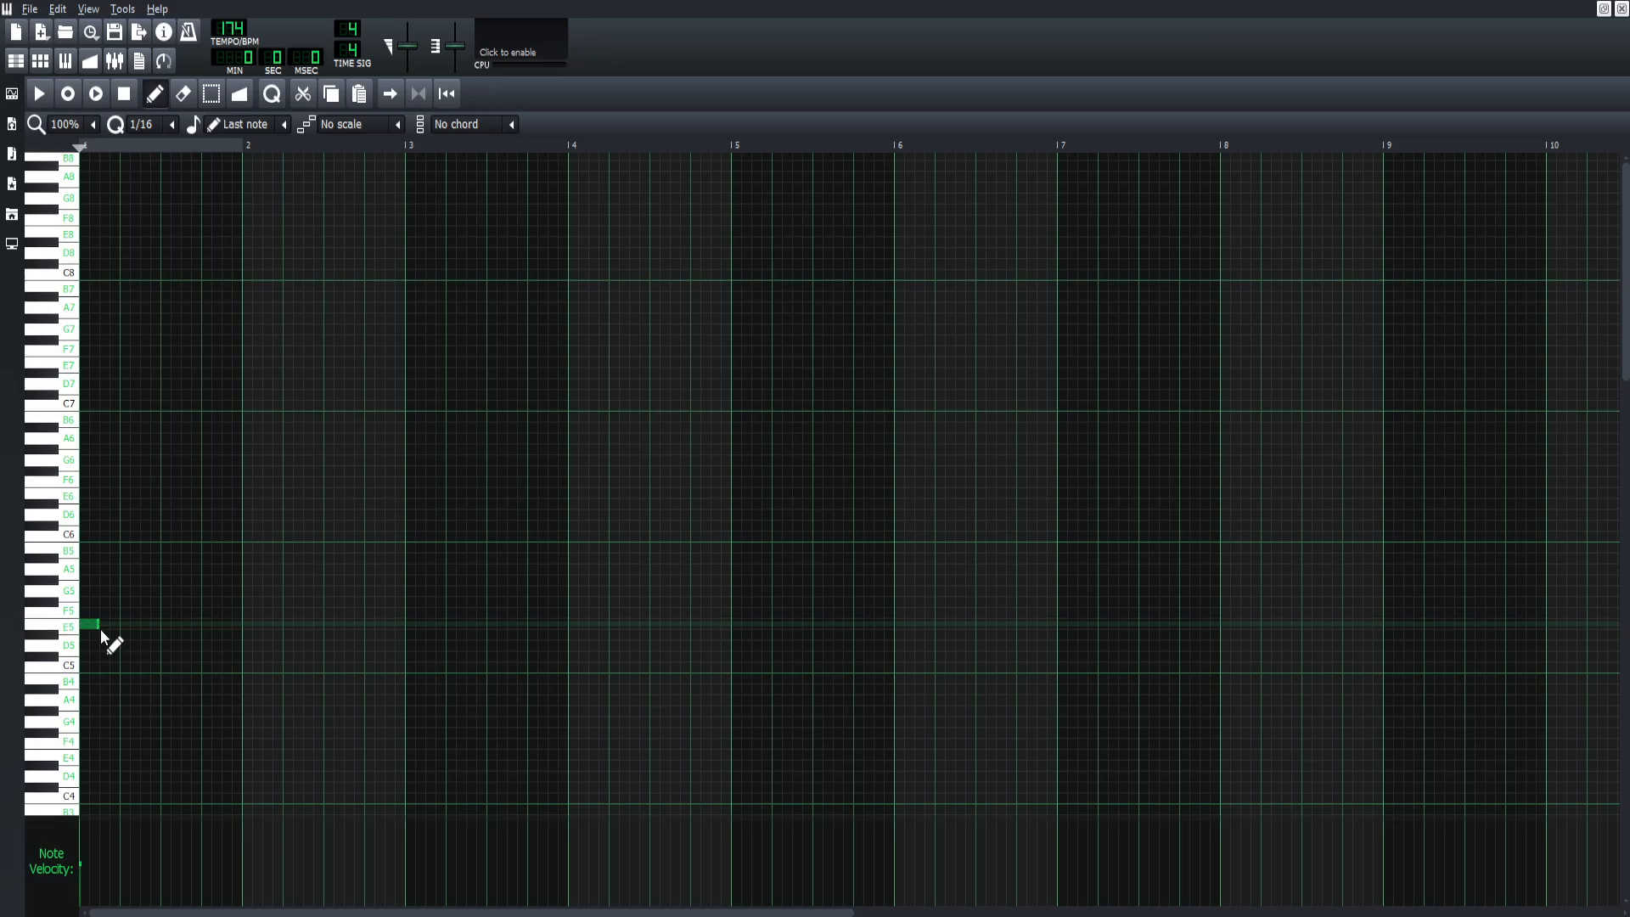
drag(95, 625, 119, 632)
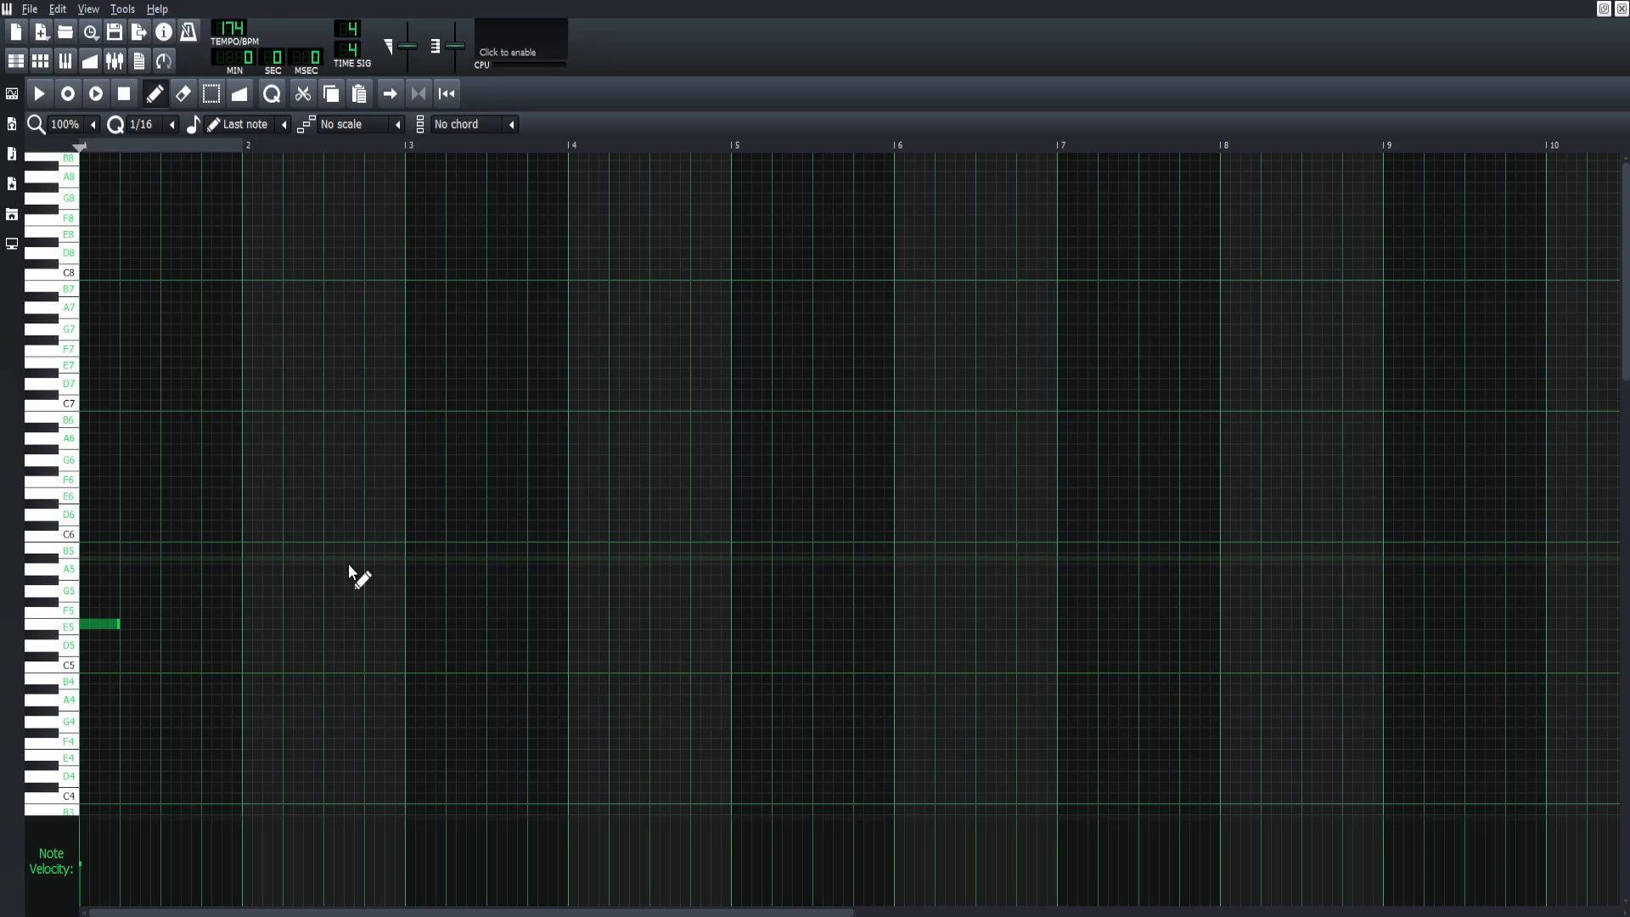
click(119, 623)
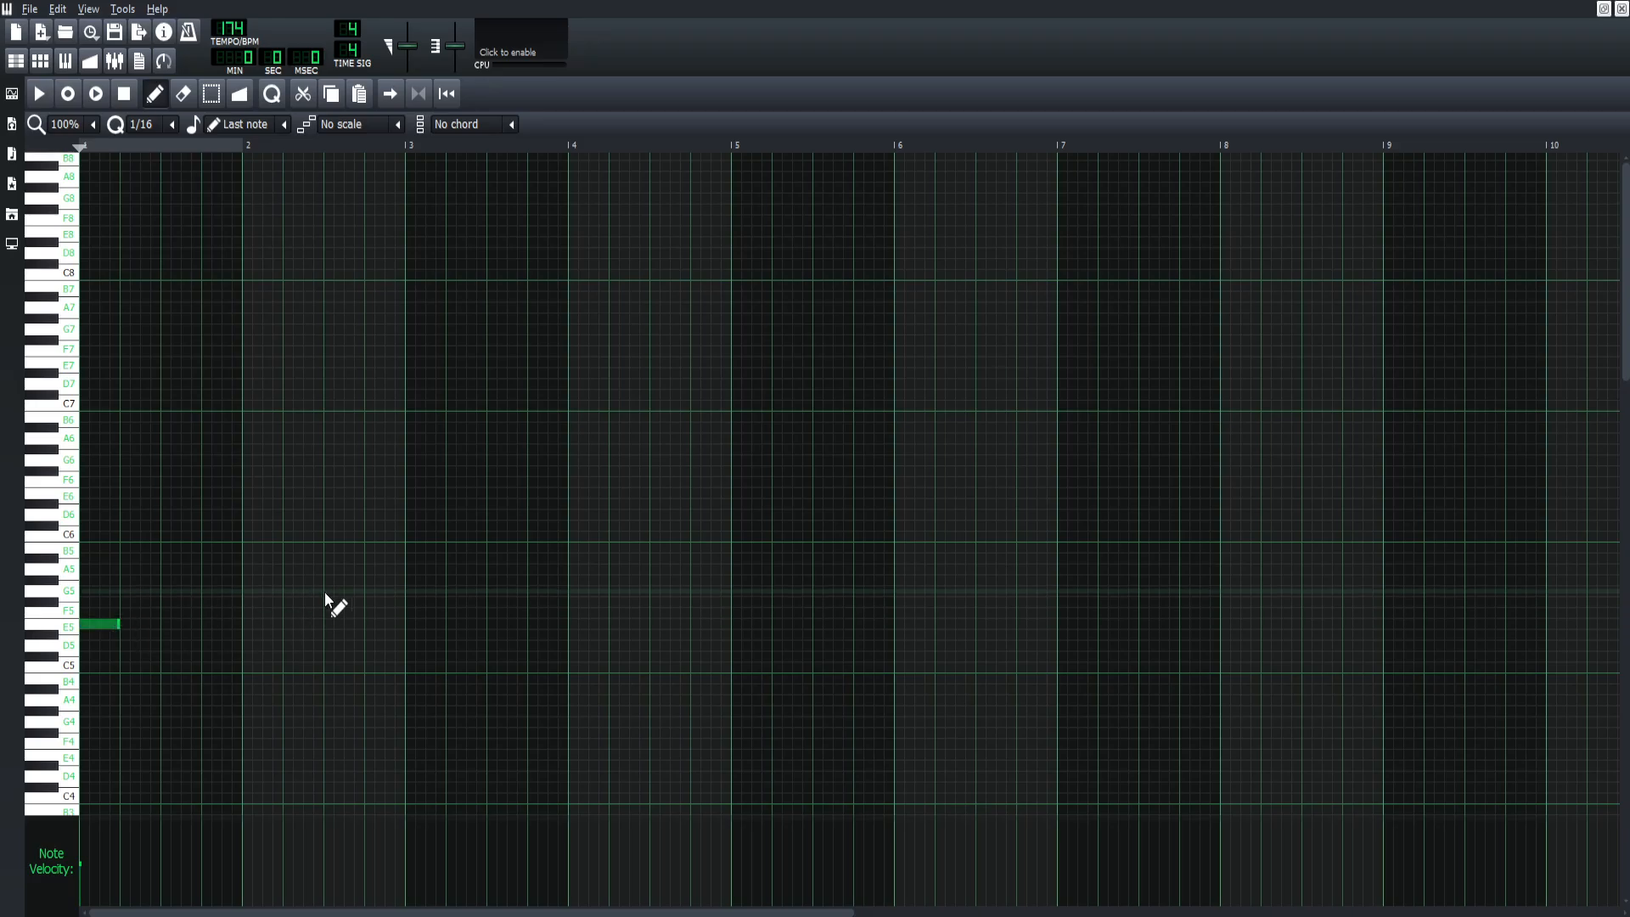
Step: Try an eighth-note phrase of D5, A5, D5 on beats 2–4 of bar 1 and D5, E5, D5, G5, B5 in bar 2, and play it back
mouse_move(370, 582)
mouse_down()
mouse_move(377, 599)
mouse_move(370, 549)
mouse_up()
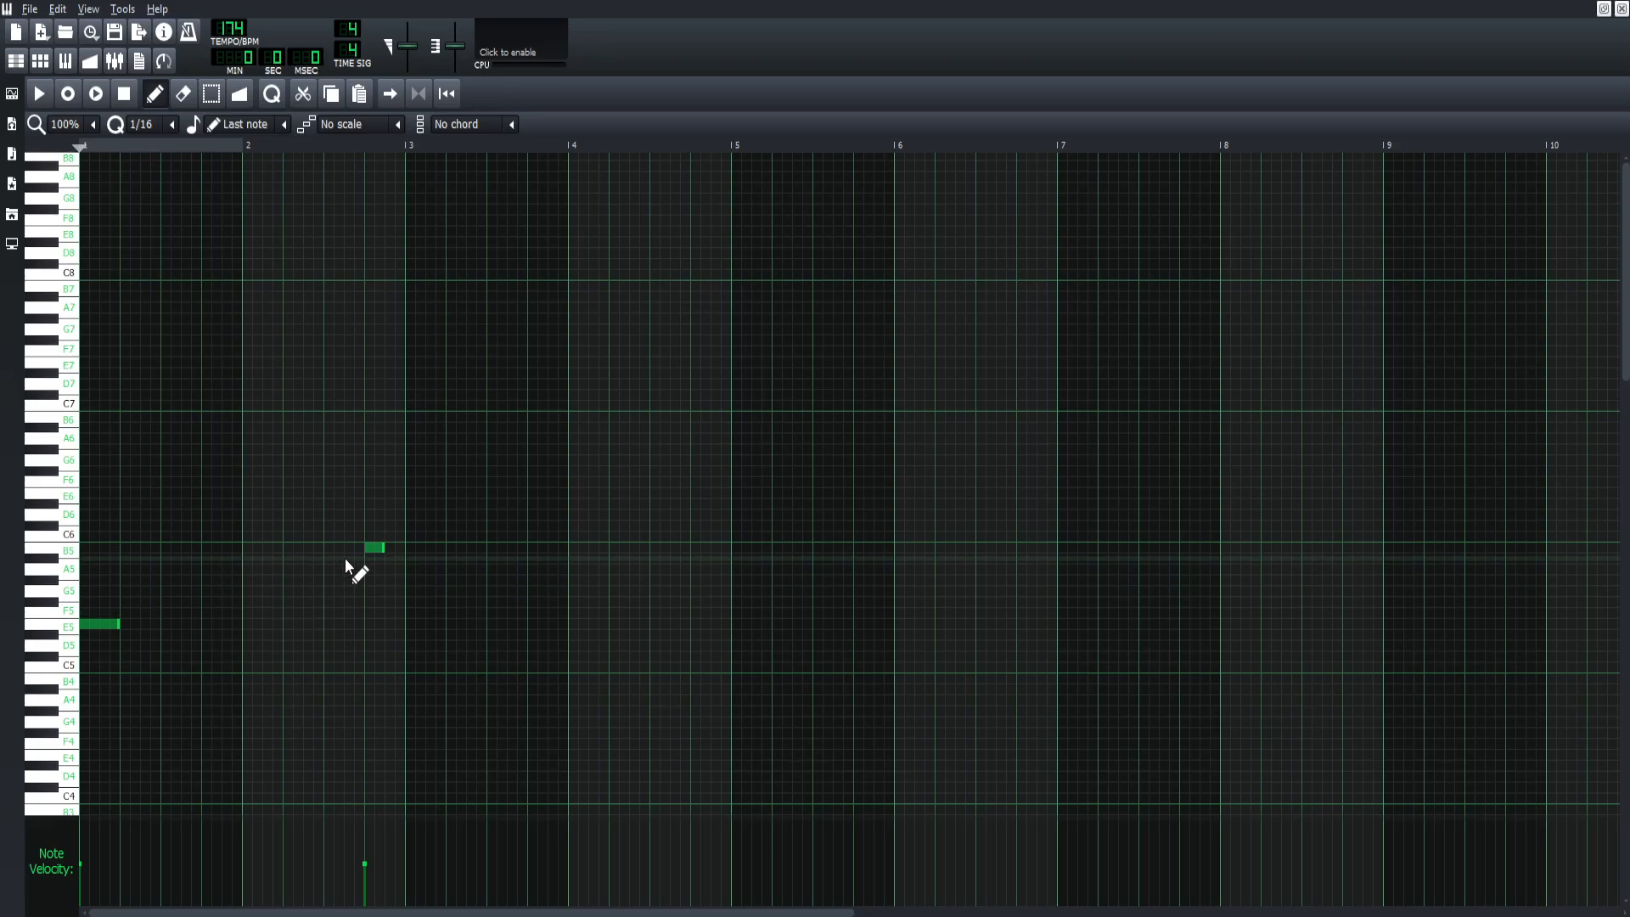
click(125, 645)
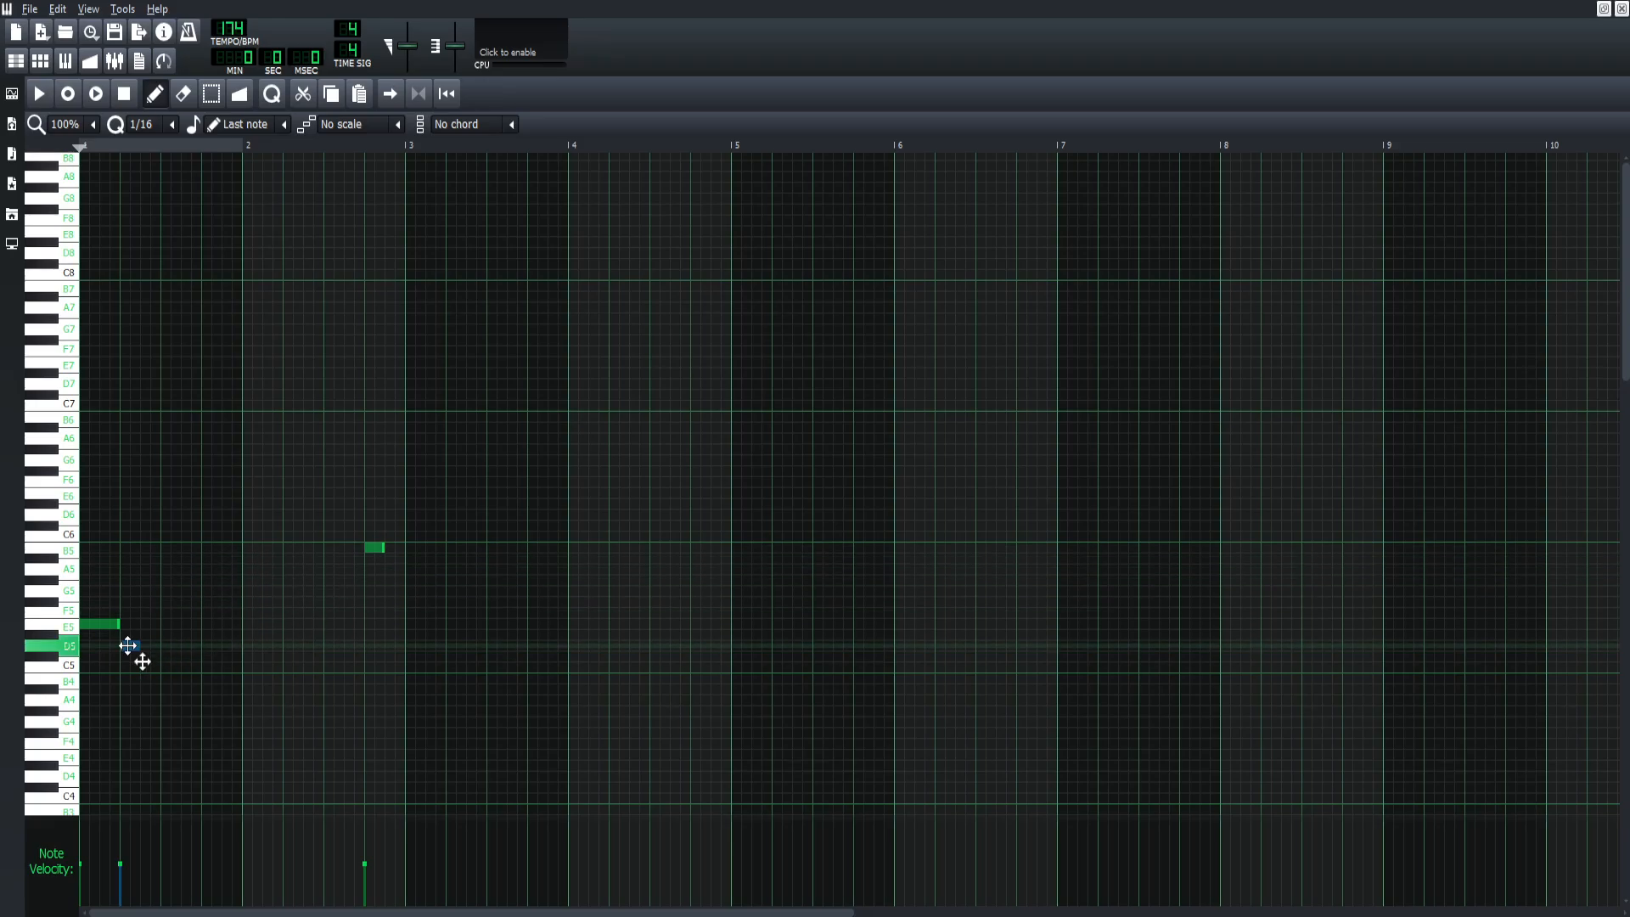
click(169, 568)
click(207, 646)
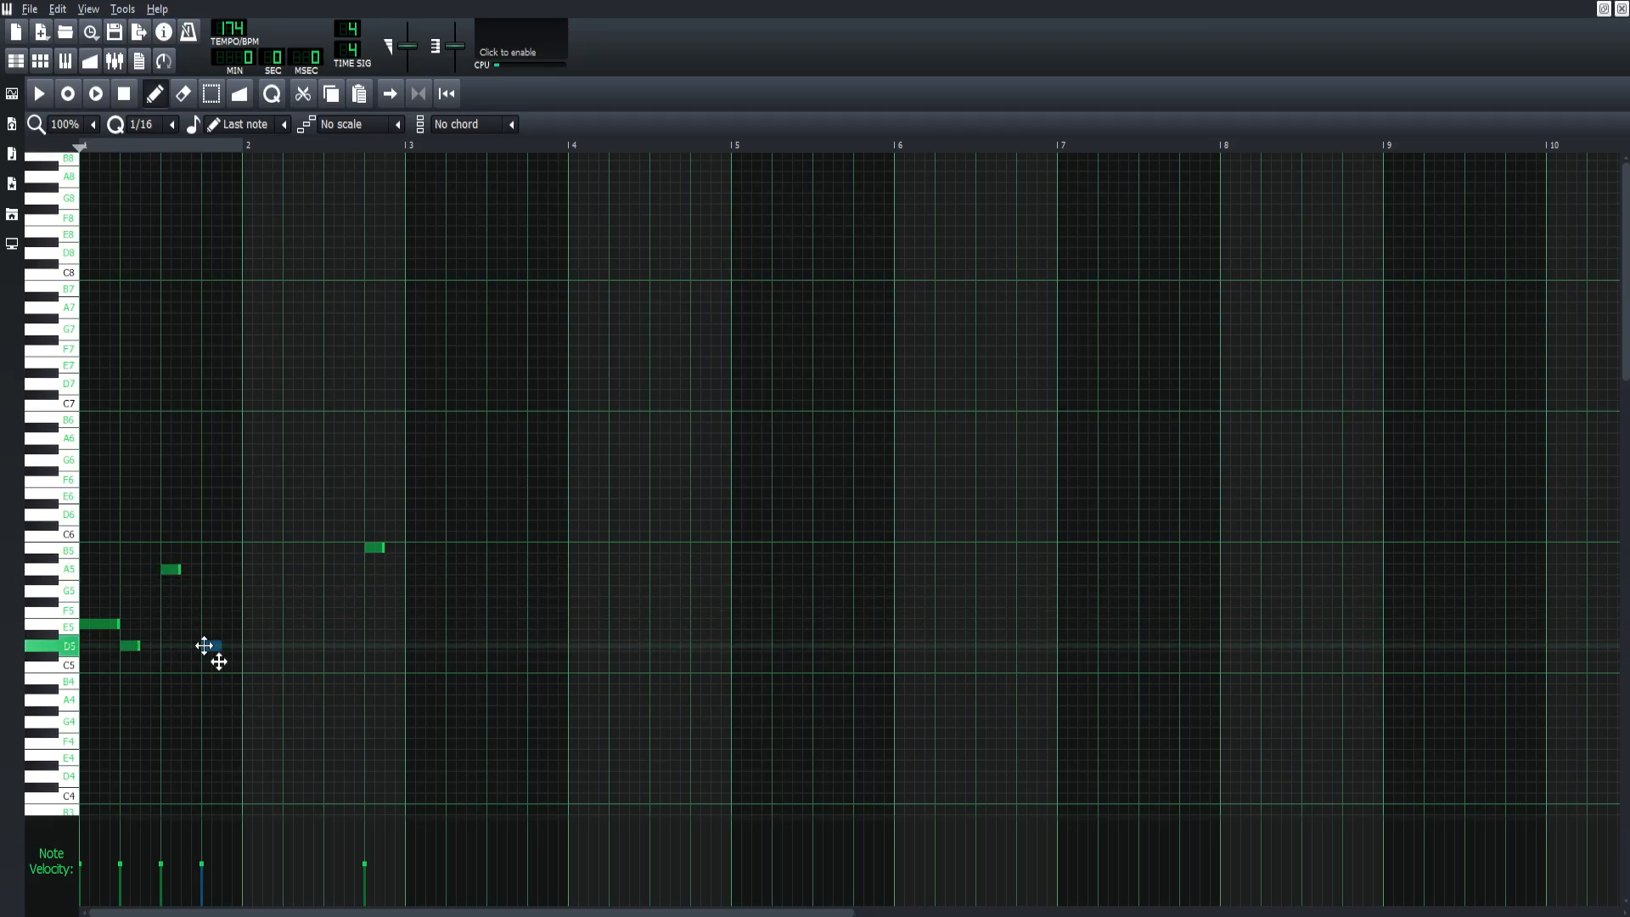
click(248, 645)
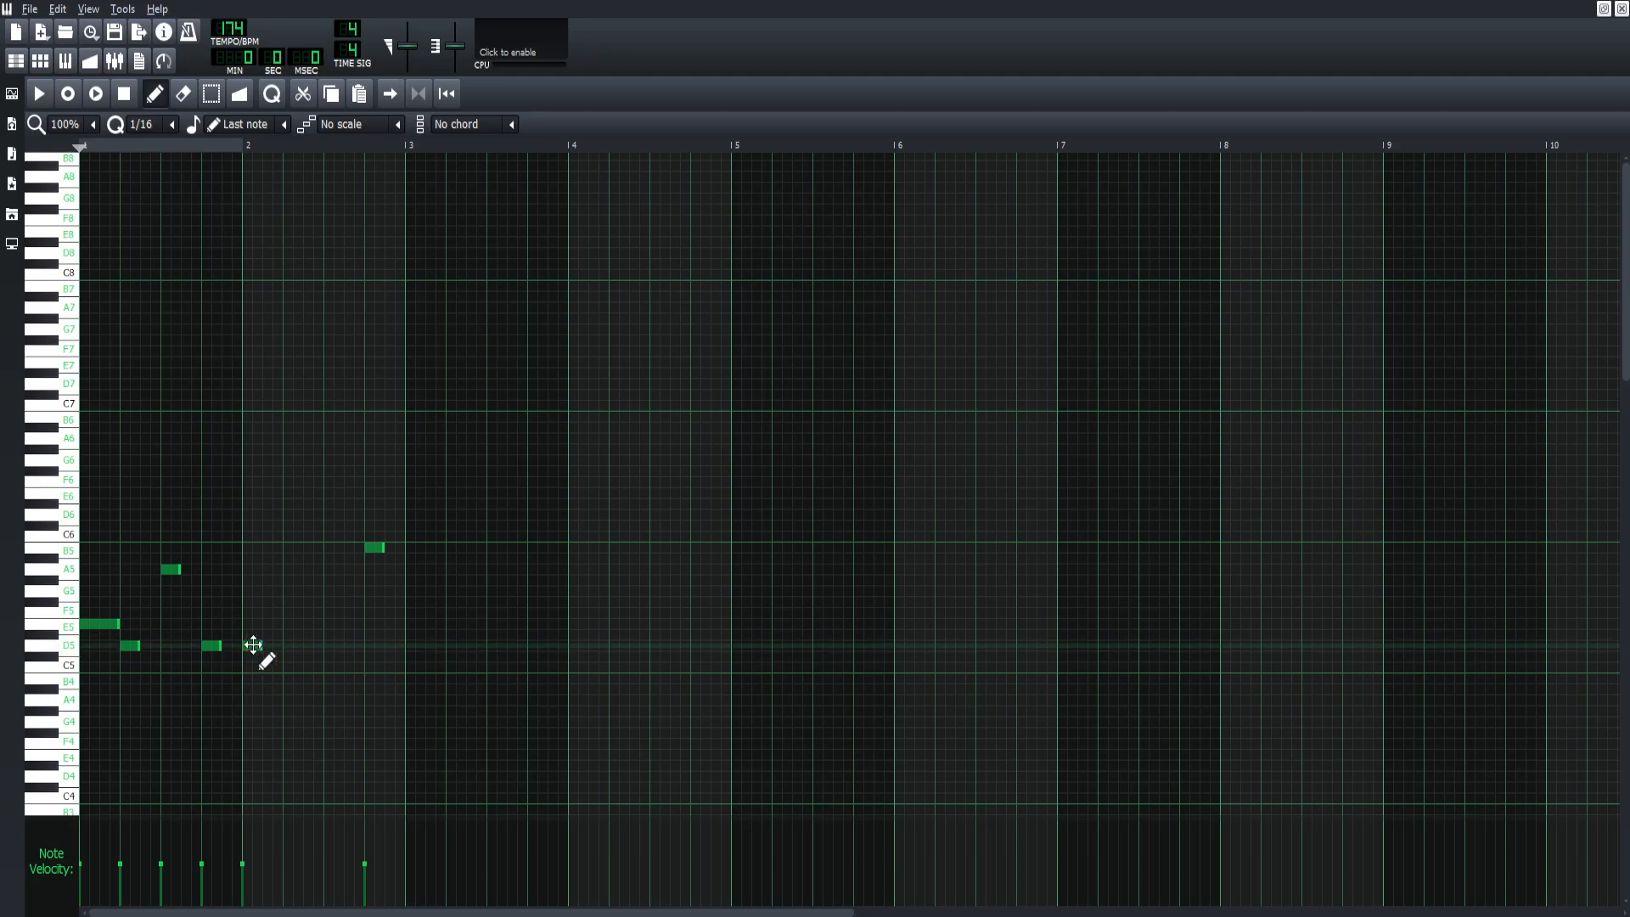
click(288, 625)
click(329, 645)
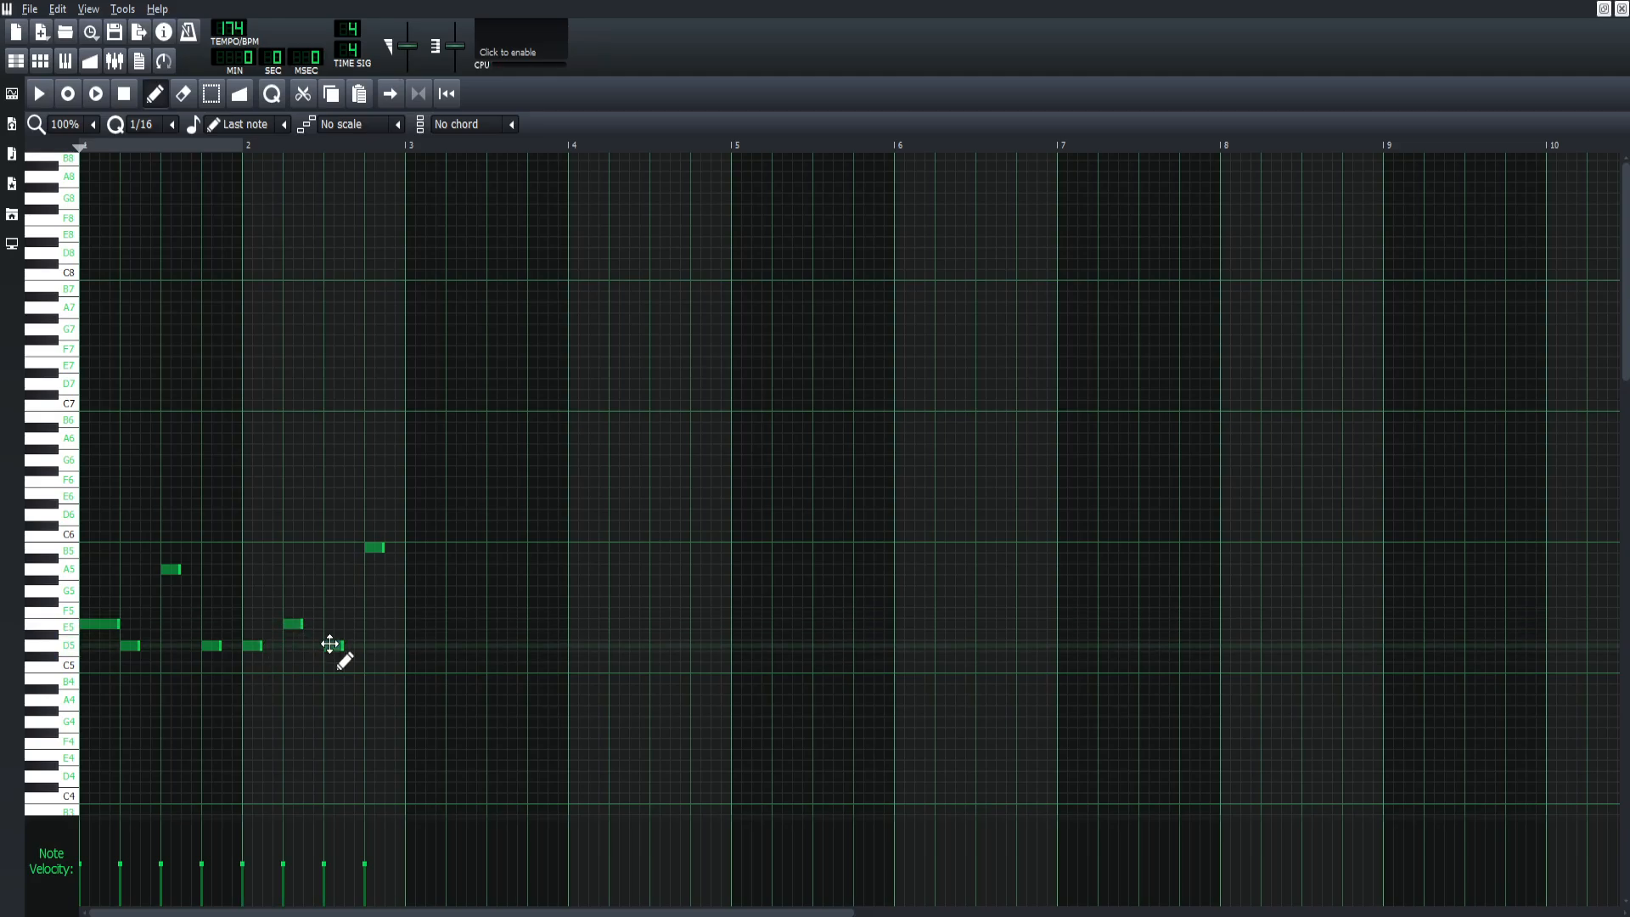
click(353, 589)
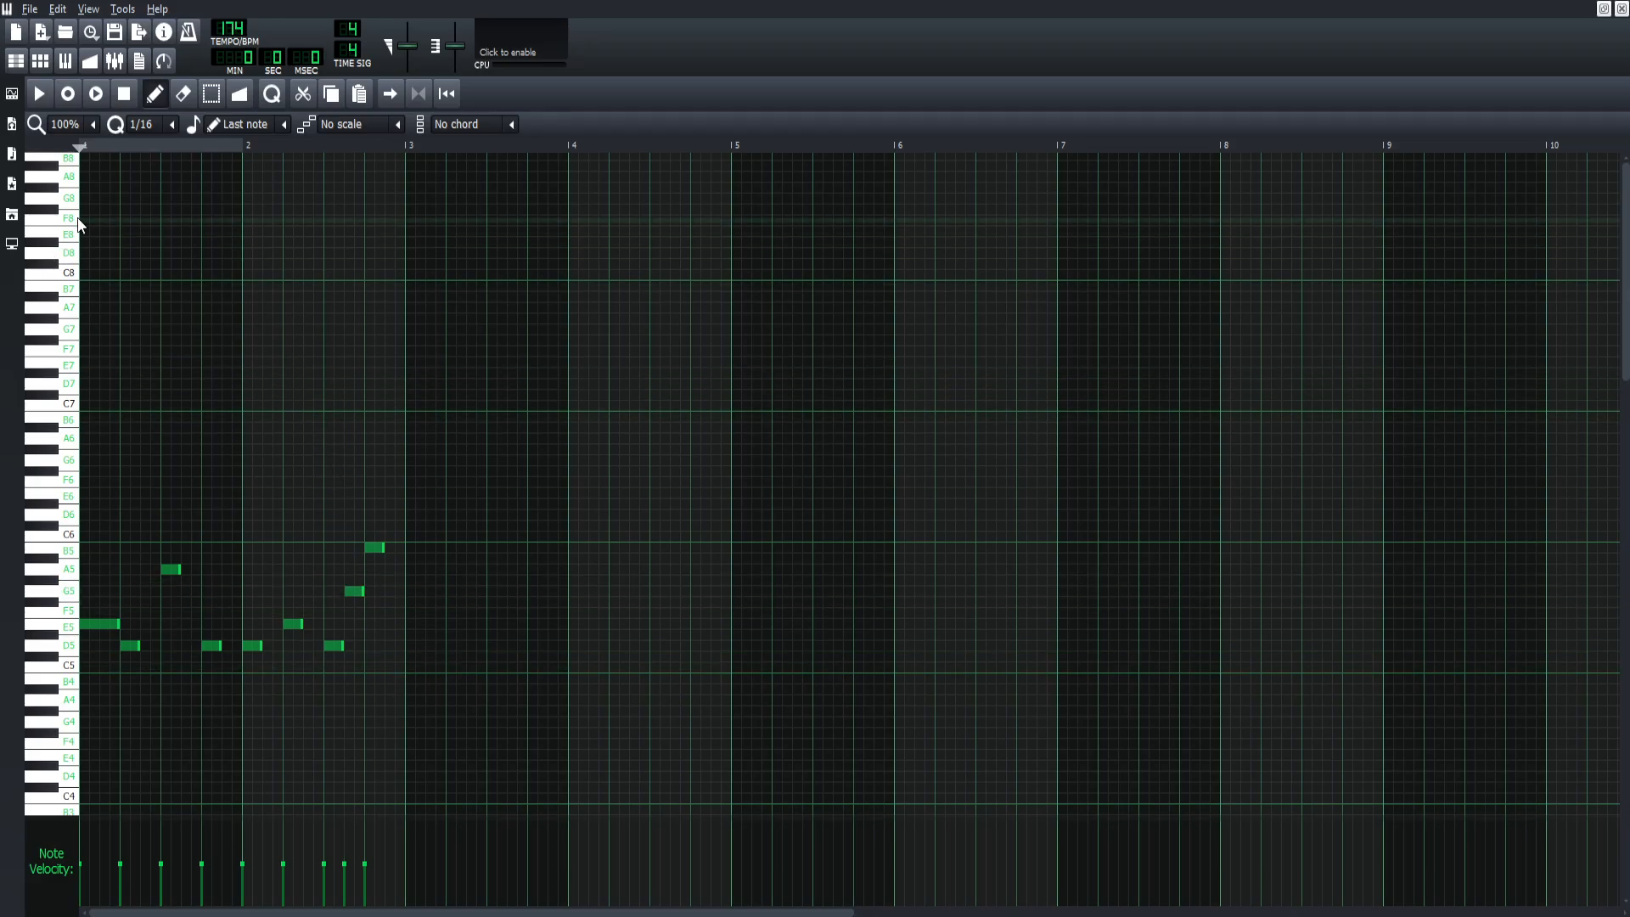
click(41, 93)
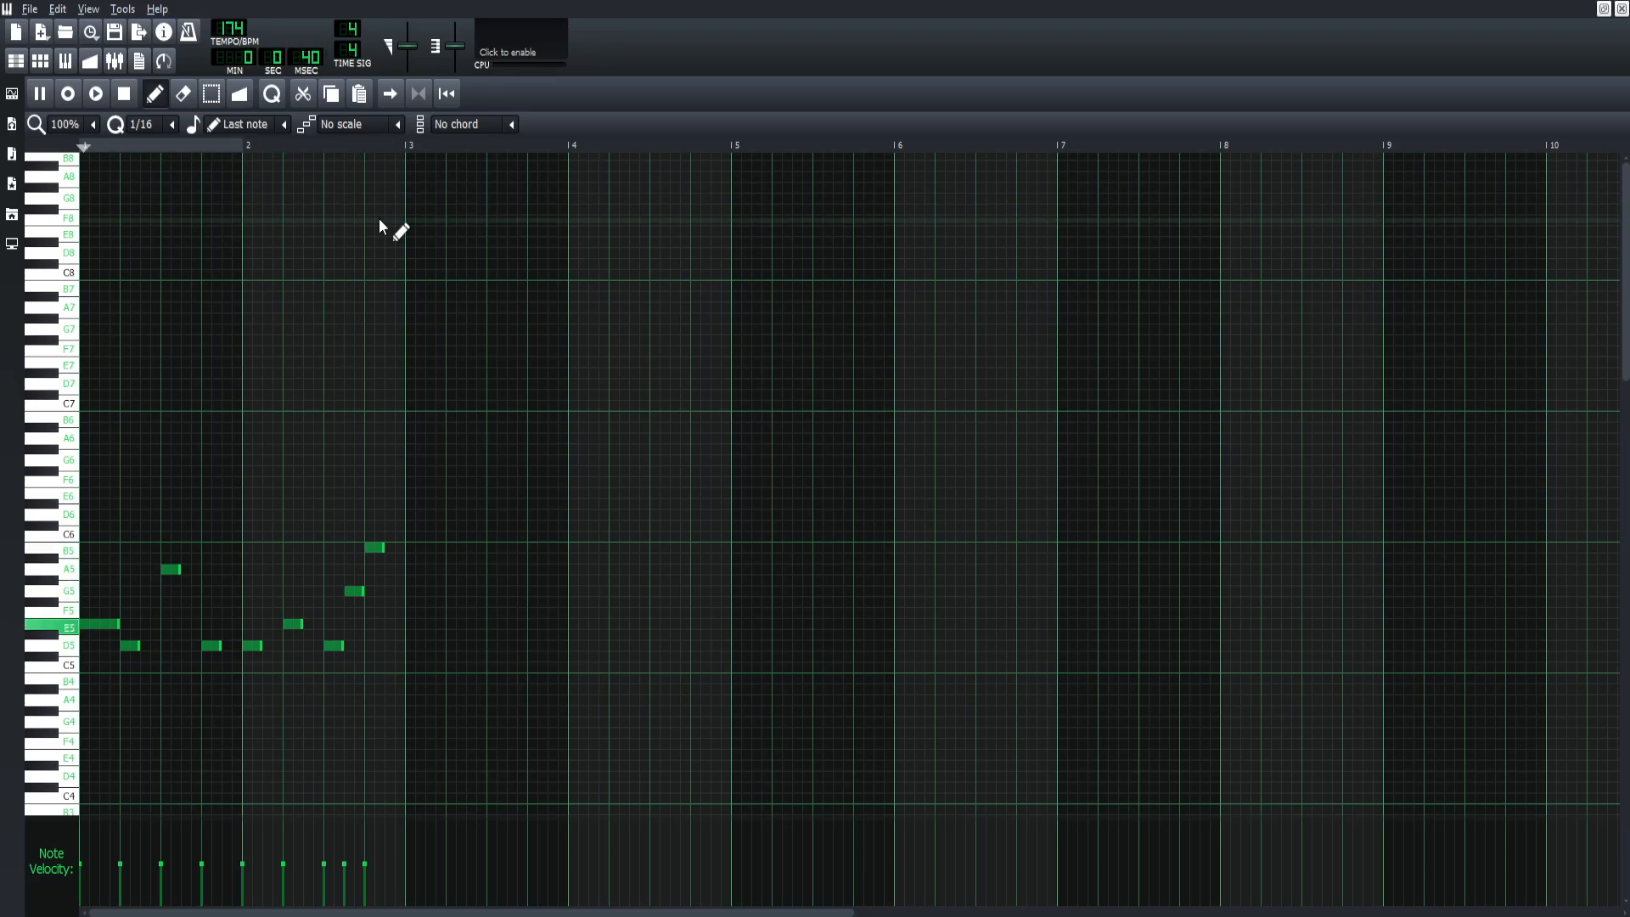
click(126, 97)
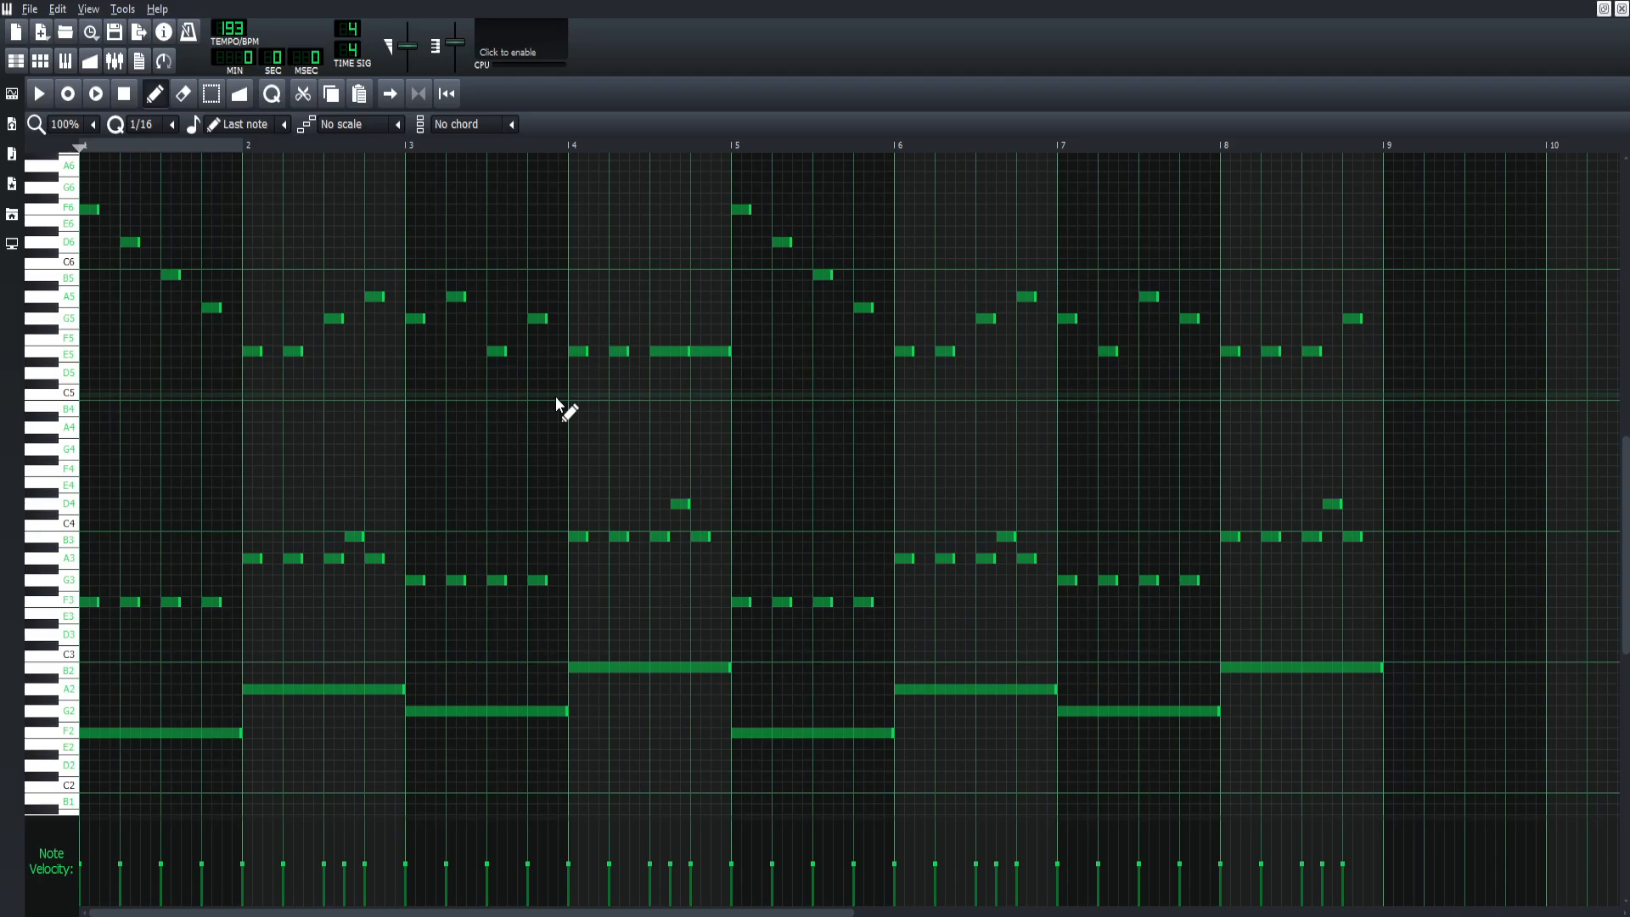
Step: Play back the open example melody and the Full Square pattern that starts at bar 49
key(space)
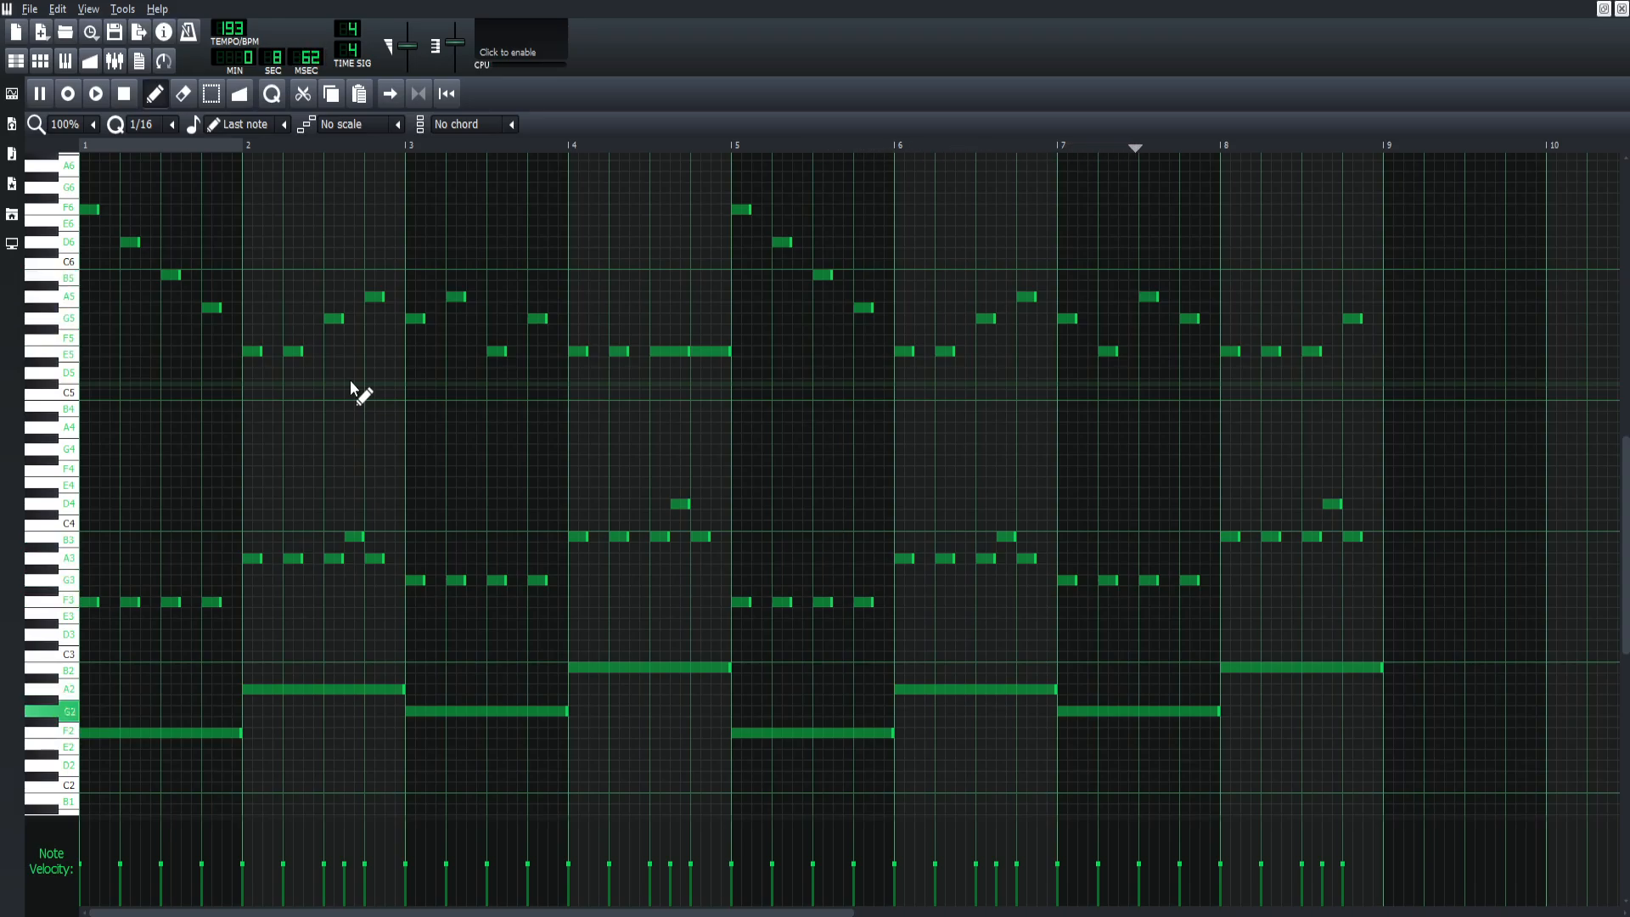
click(1621, 8)
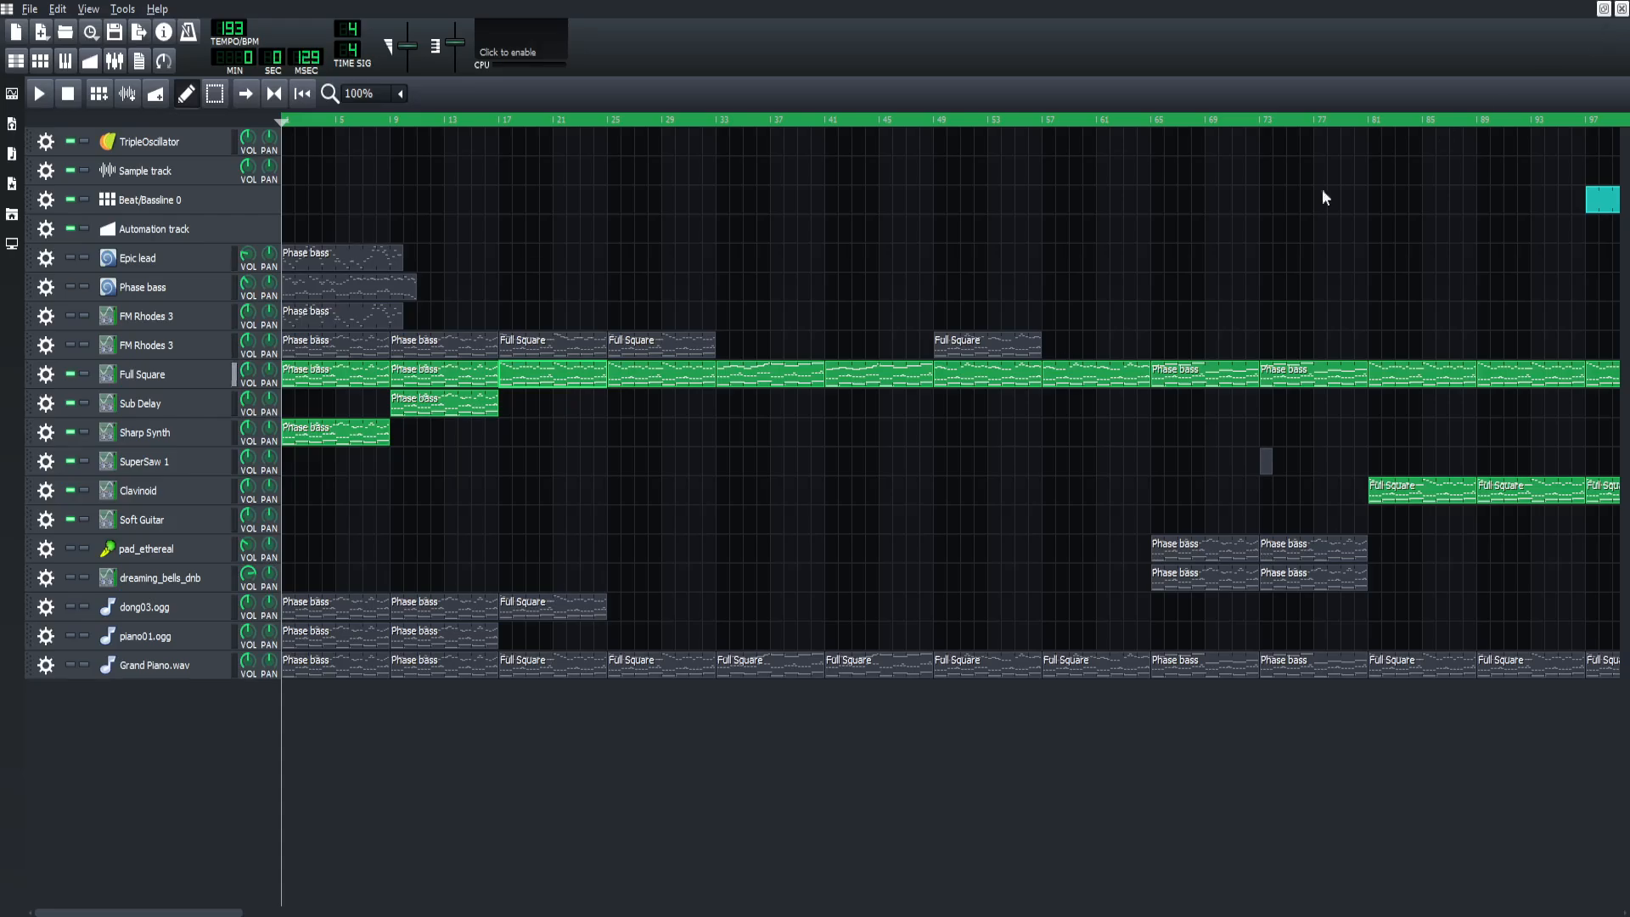
double_click(991, 374)
click(40, 95)
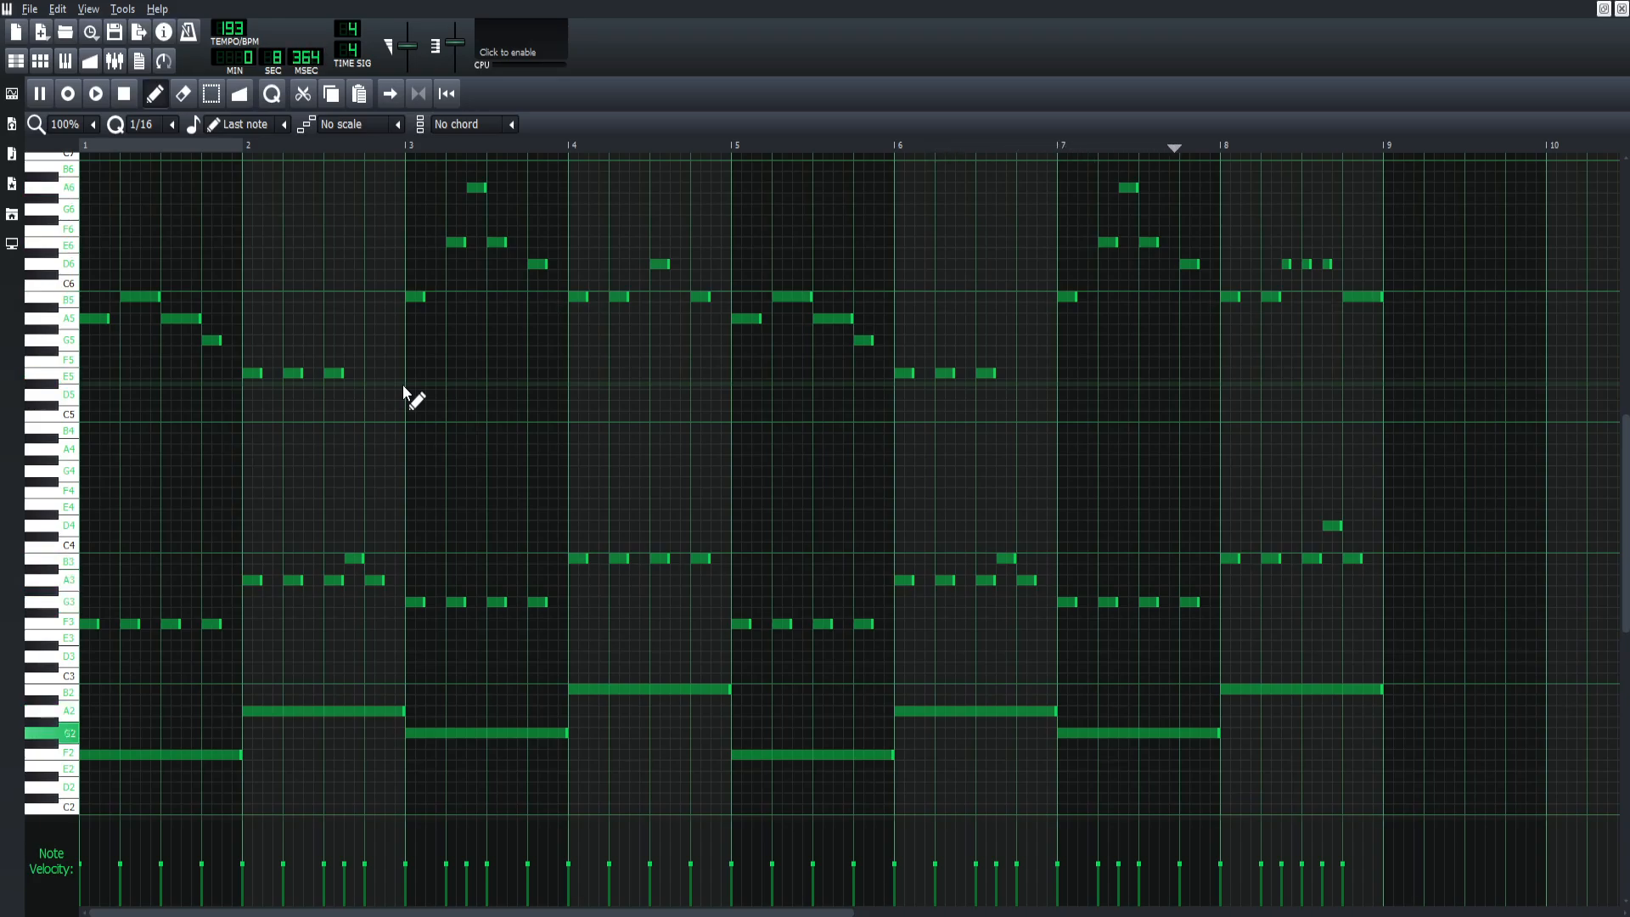
click(134, 95)
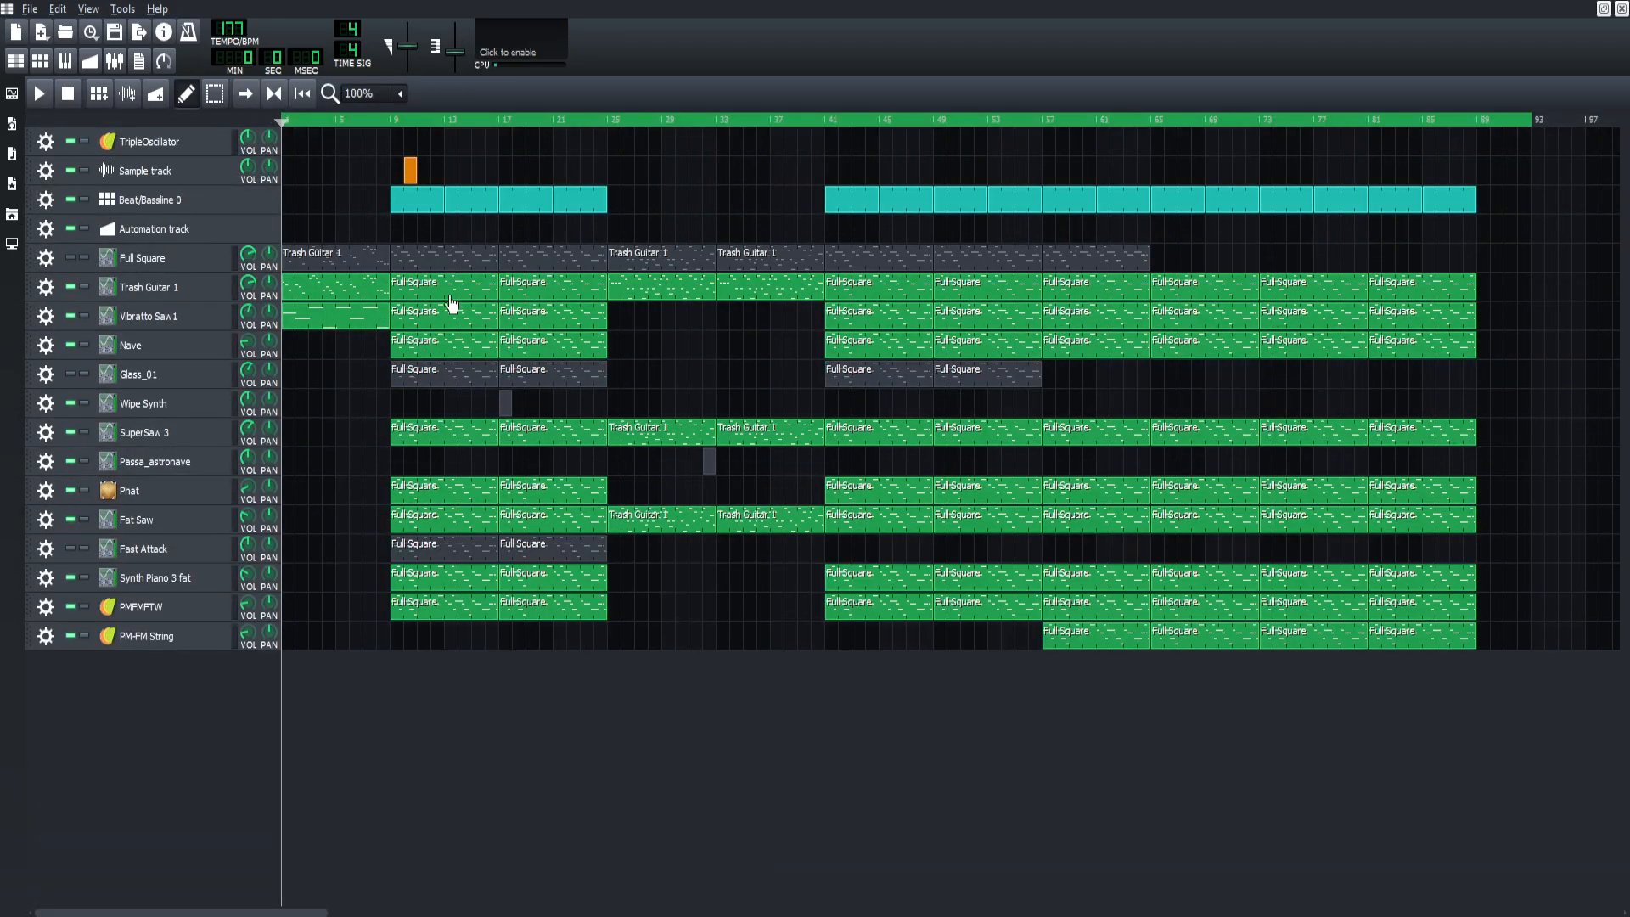
Step: Open the Trash Guitar 1 pattern starting at bar 9 in the piano roll and play it back
double_click(456, 299)
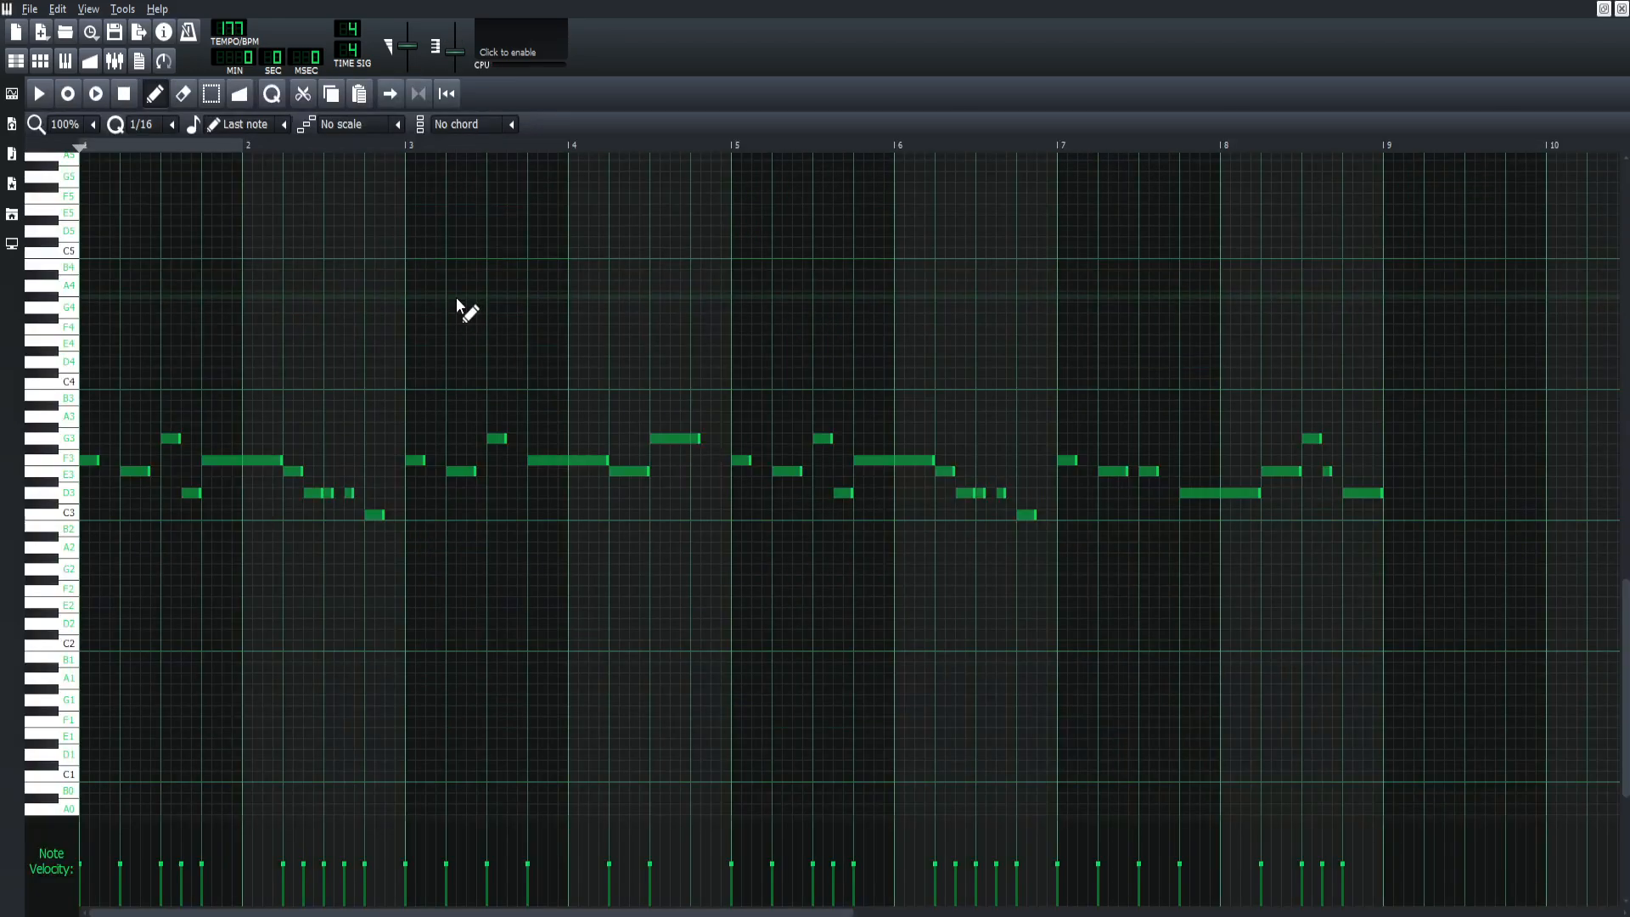
click(39, 94)
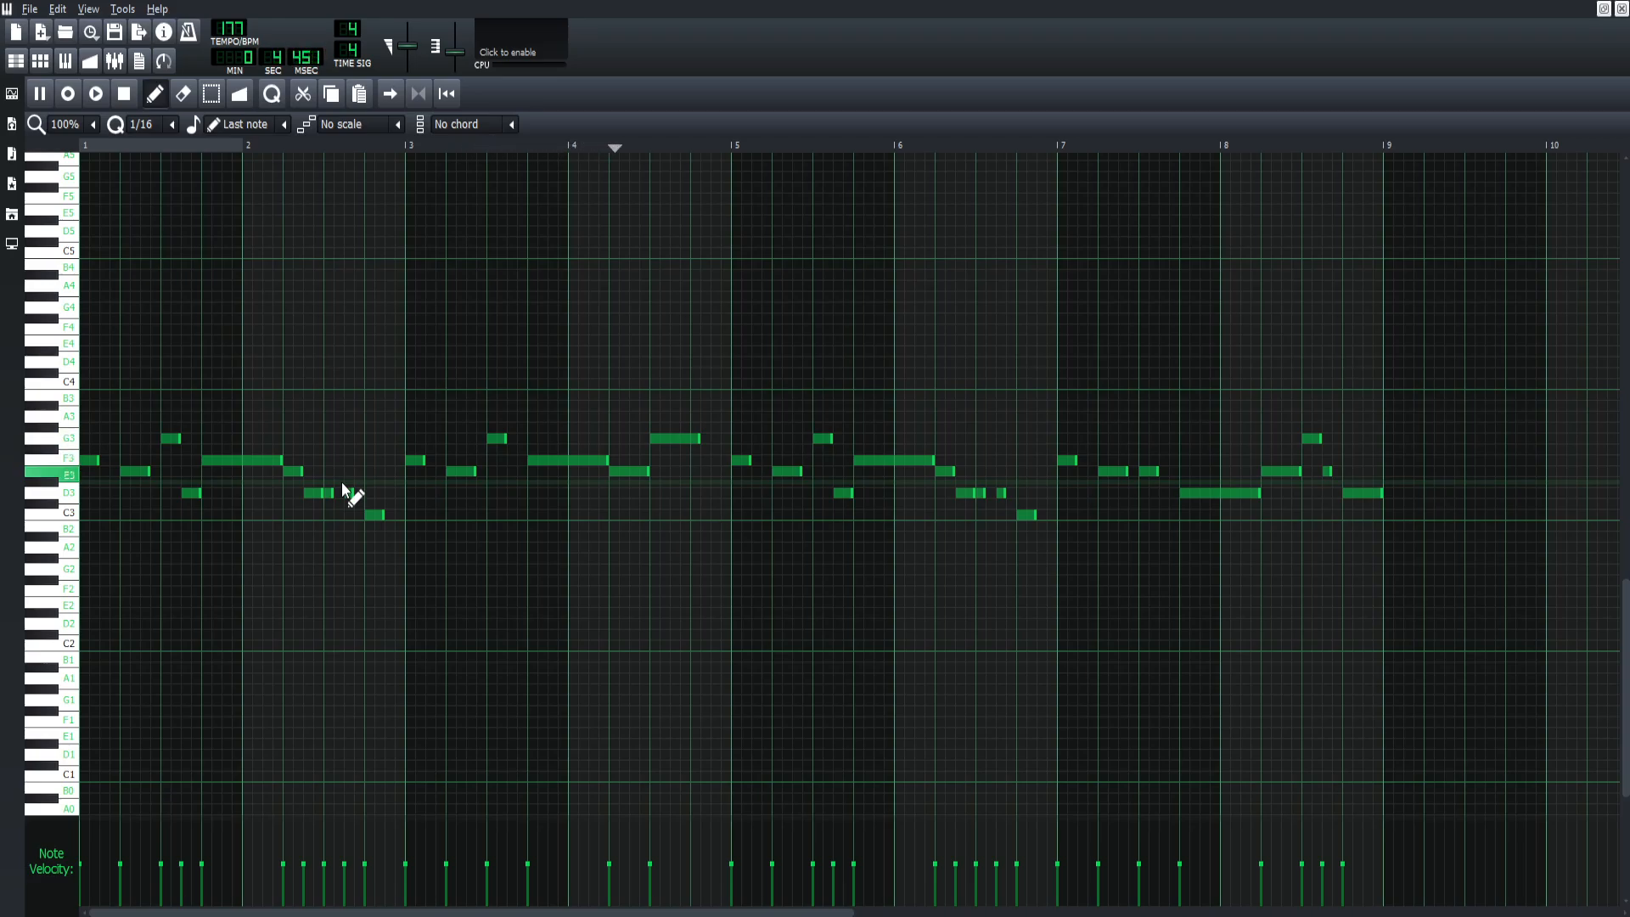
click(124, 93)
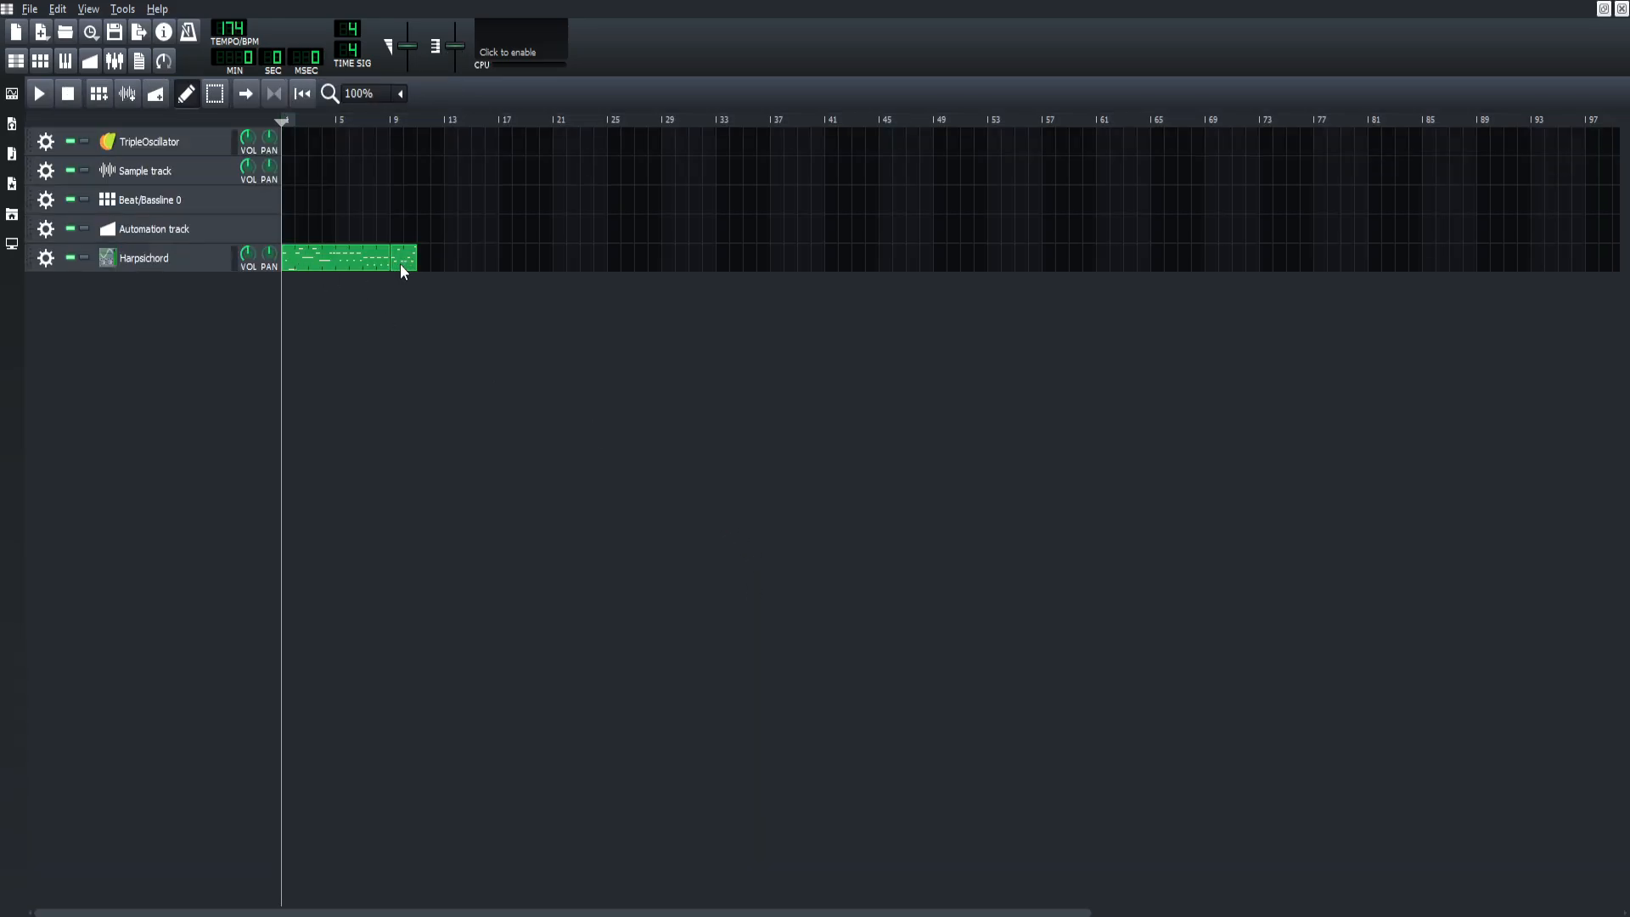
Step: Reopen the Harpsichord pattern and erase every note except the opening E5
double_click(411, 262)
right_click(334, 504)
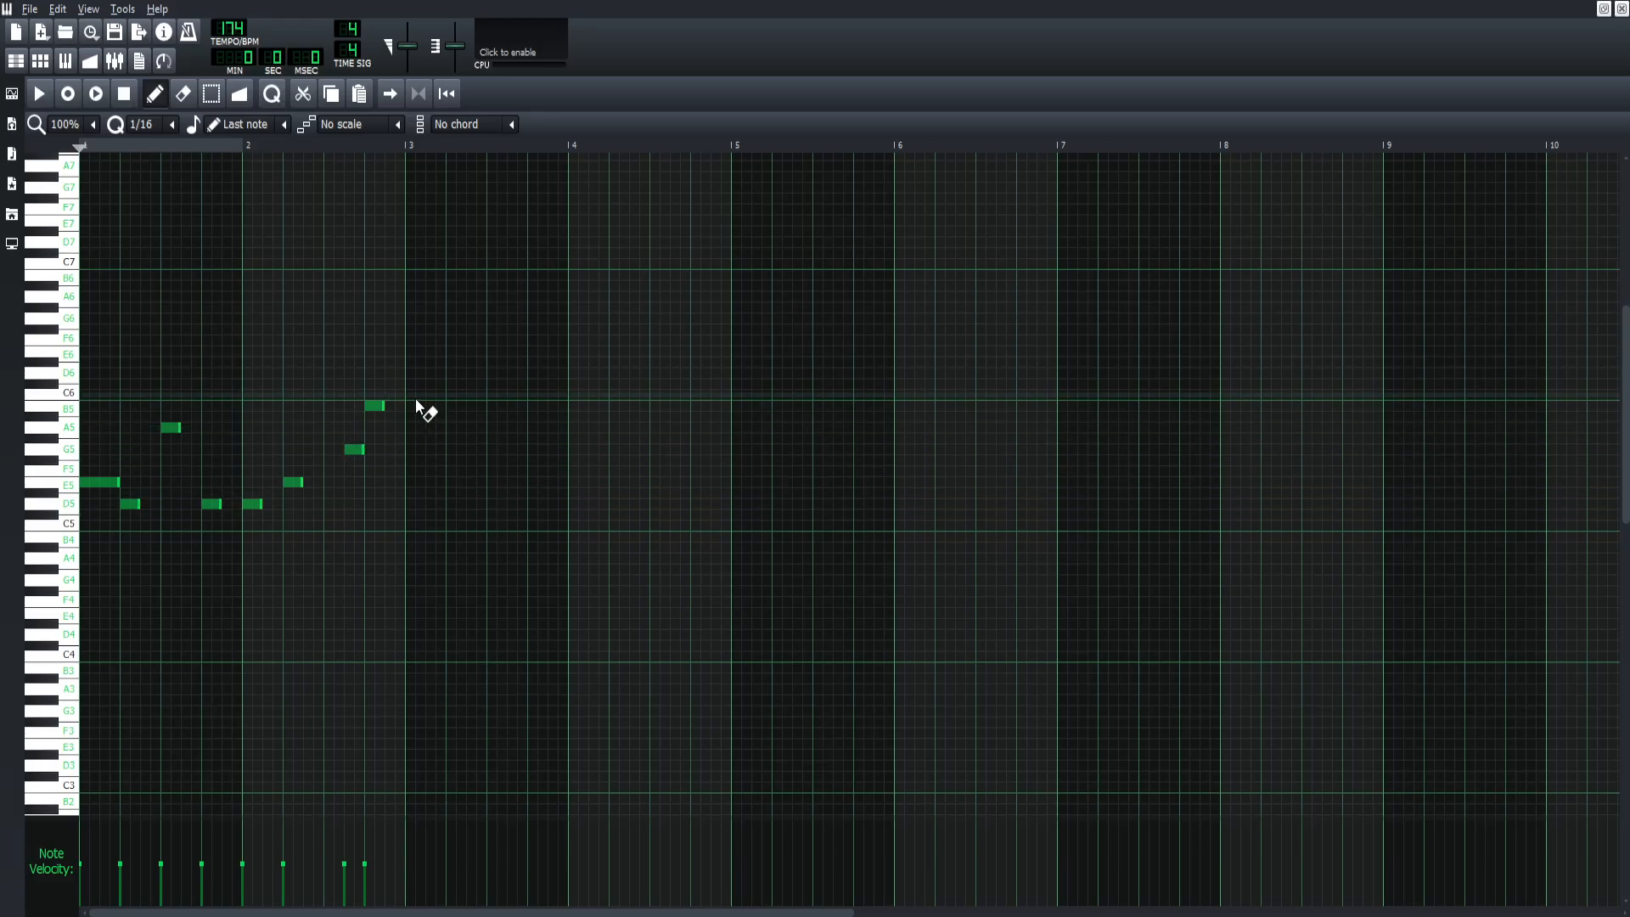
right_click(374, 403)
right_click(354, 449)
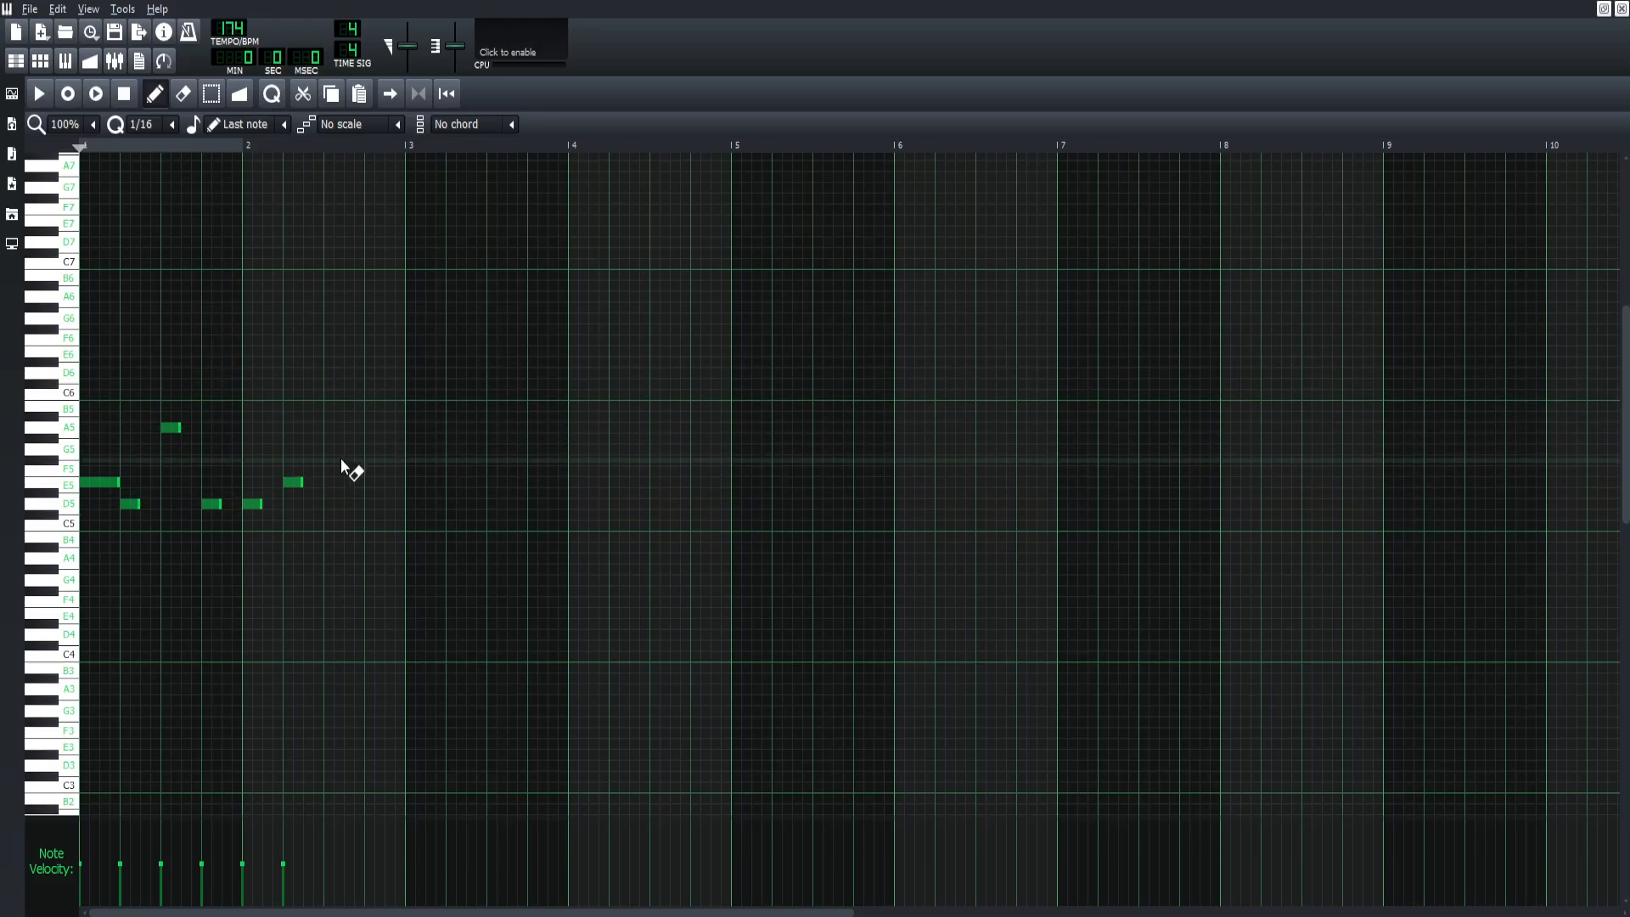
right_click(293, 482)
right_click(253, 503)
right_click(211, 503)
right_click(170, 427)
right_click(131, 505)
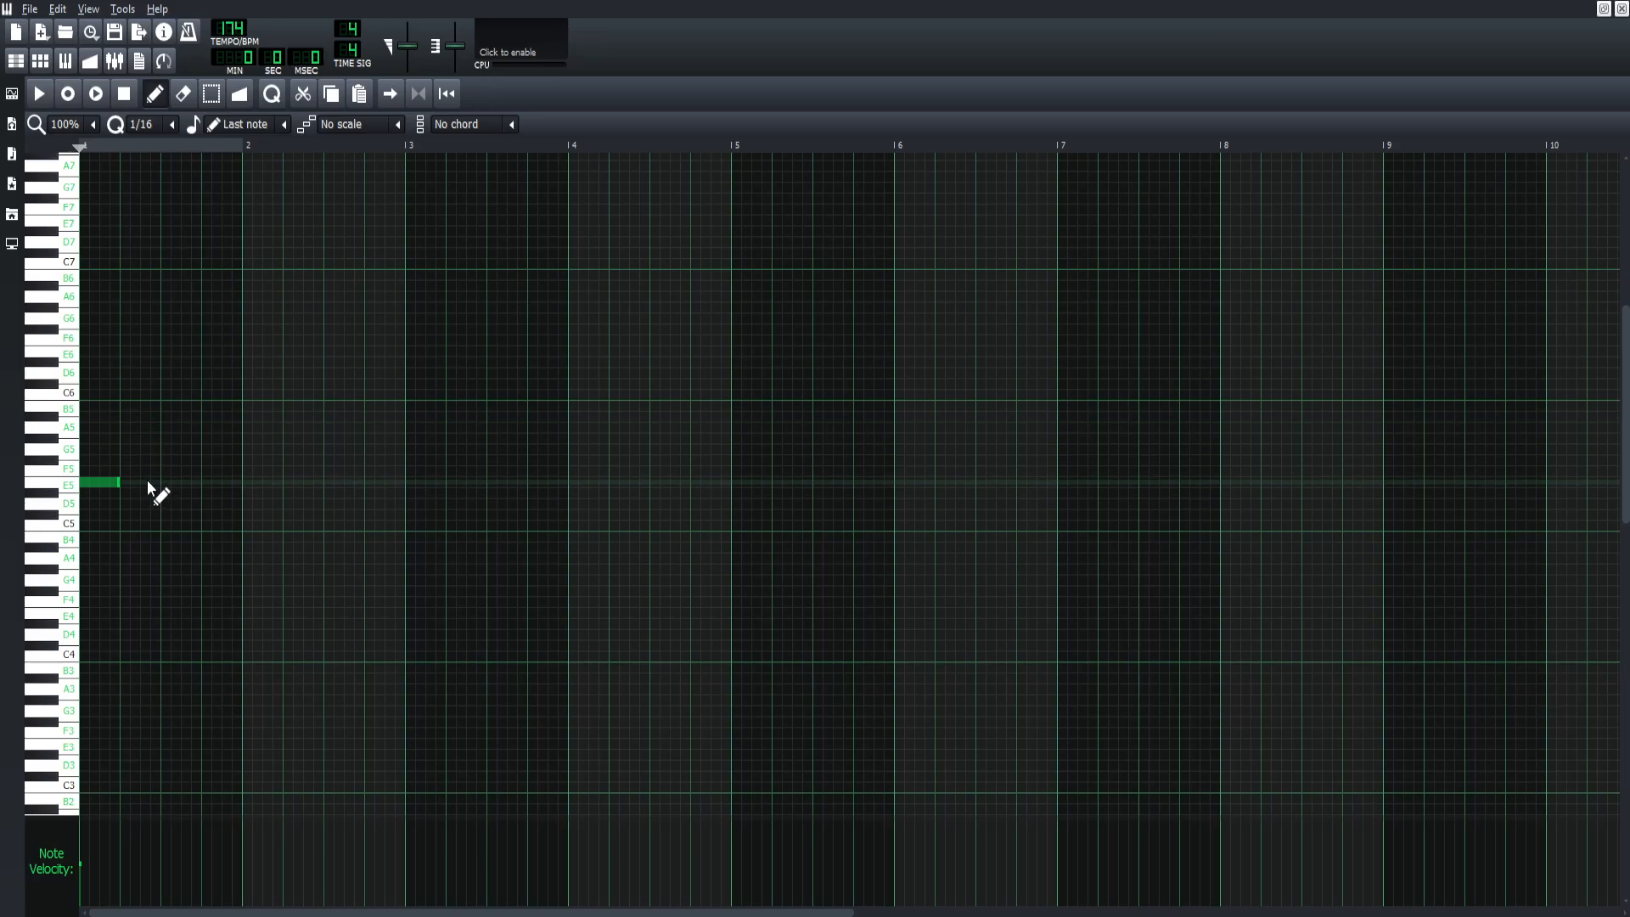
Step: Add an ending eighth note in bar 2, trying A5 on beat 4, and settle it at E5 on beat 3
drag(136, 474, 371, 428)
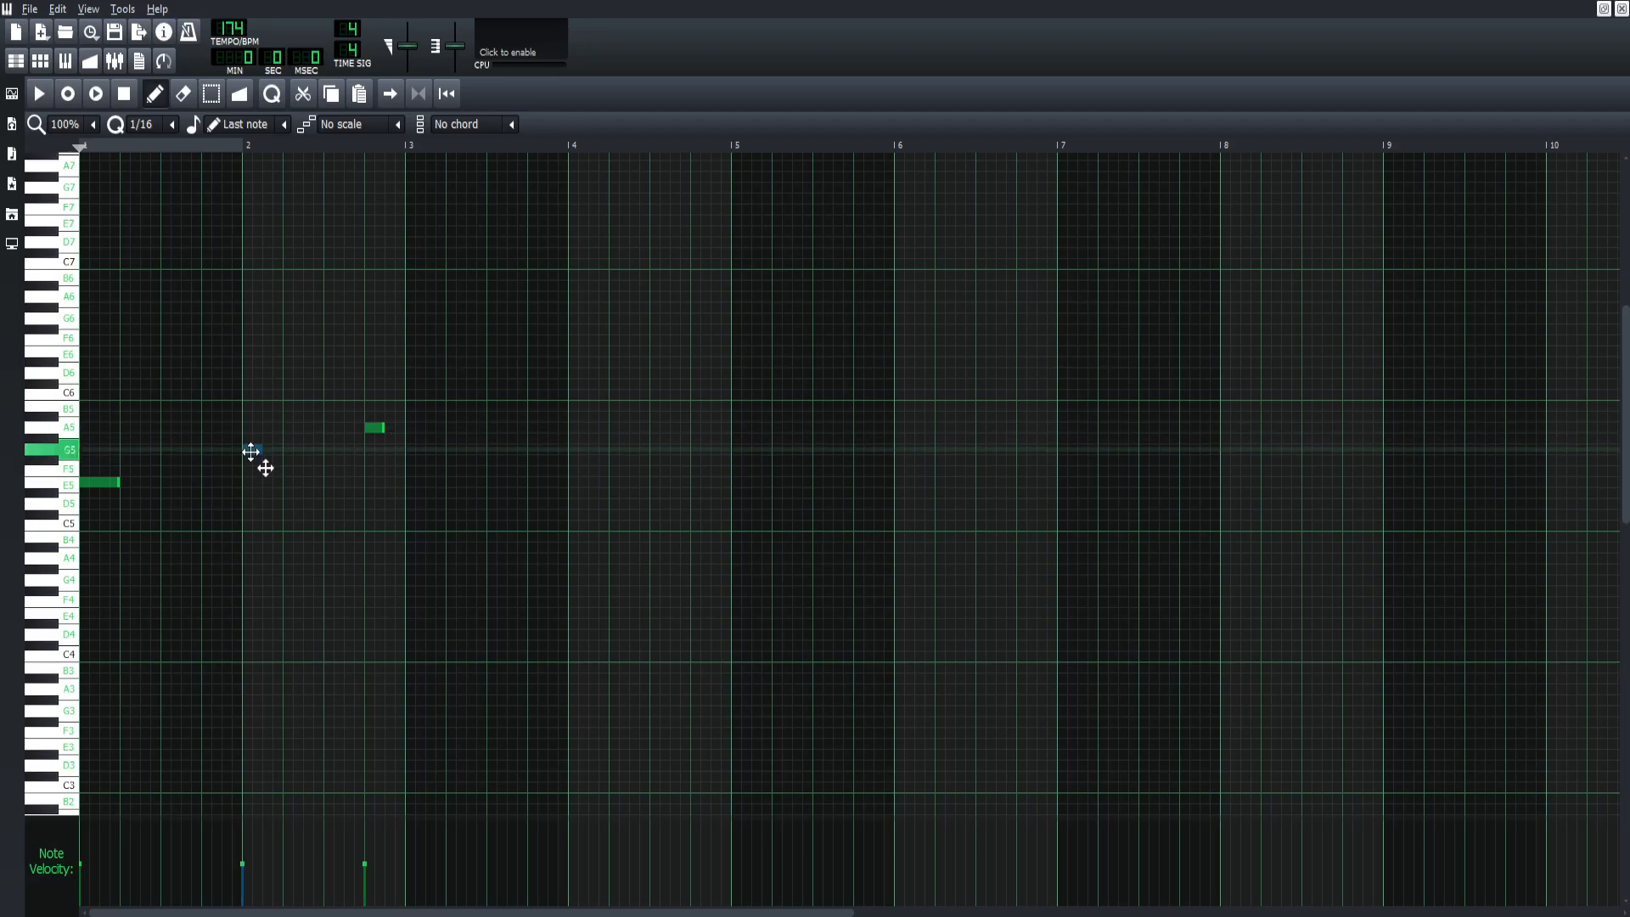
click(252, 450)
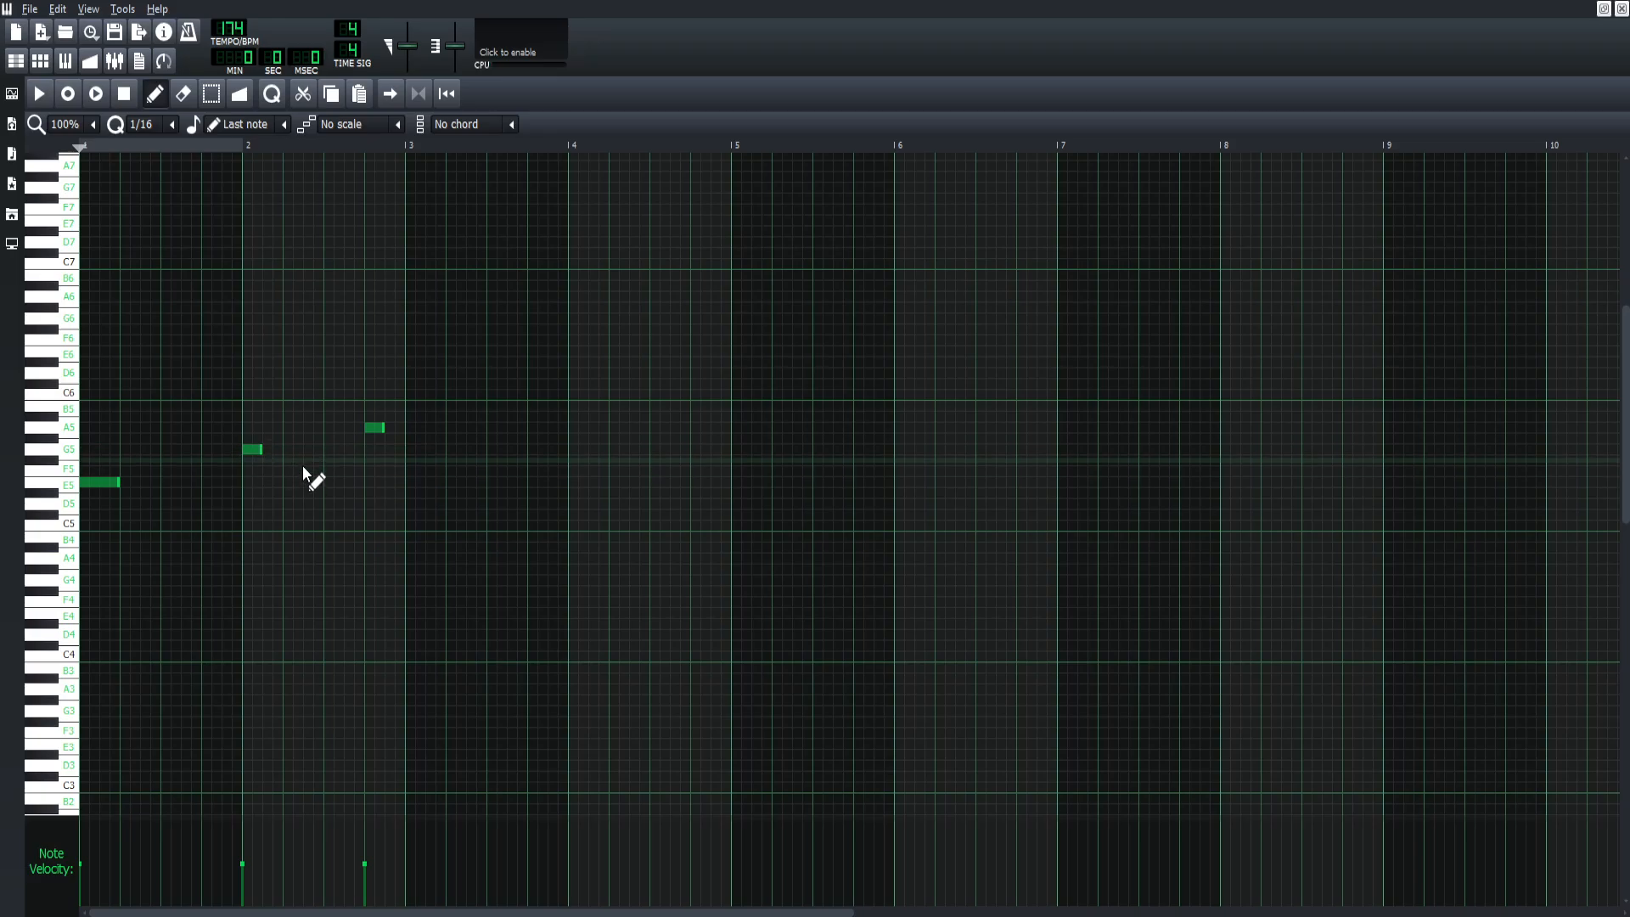
right_click(247, 449)
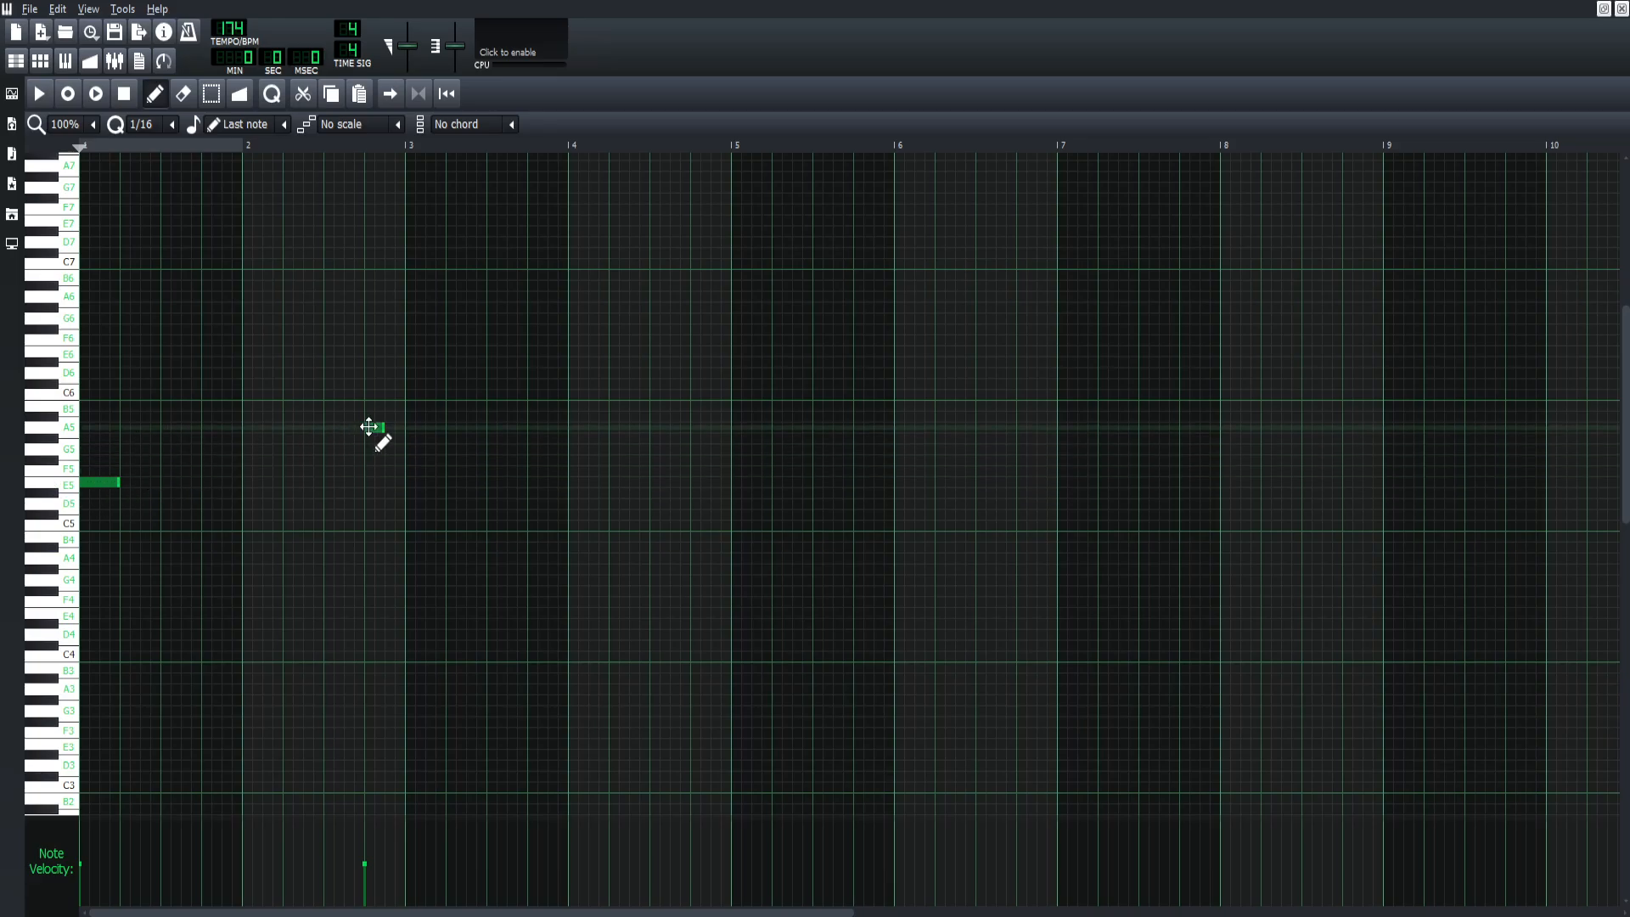
drag(367, 426, 375, 484)
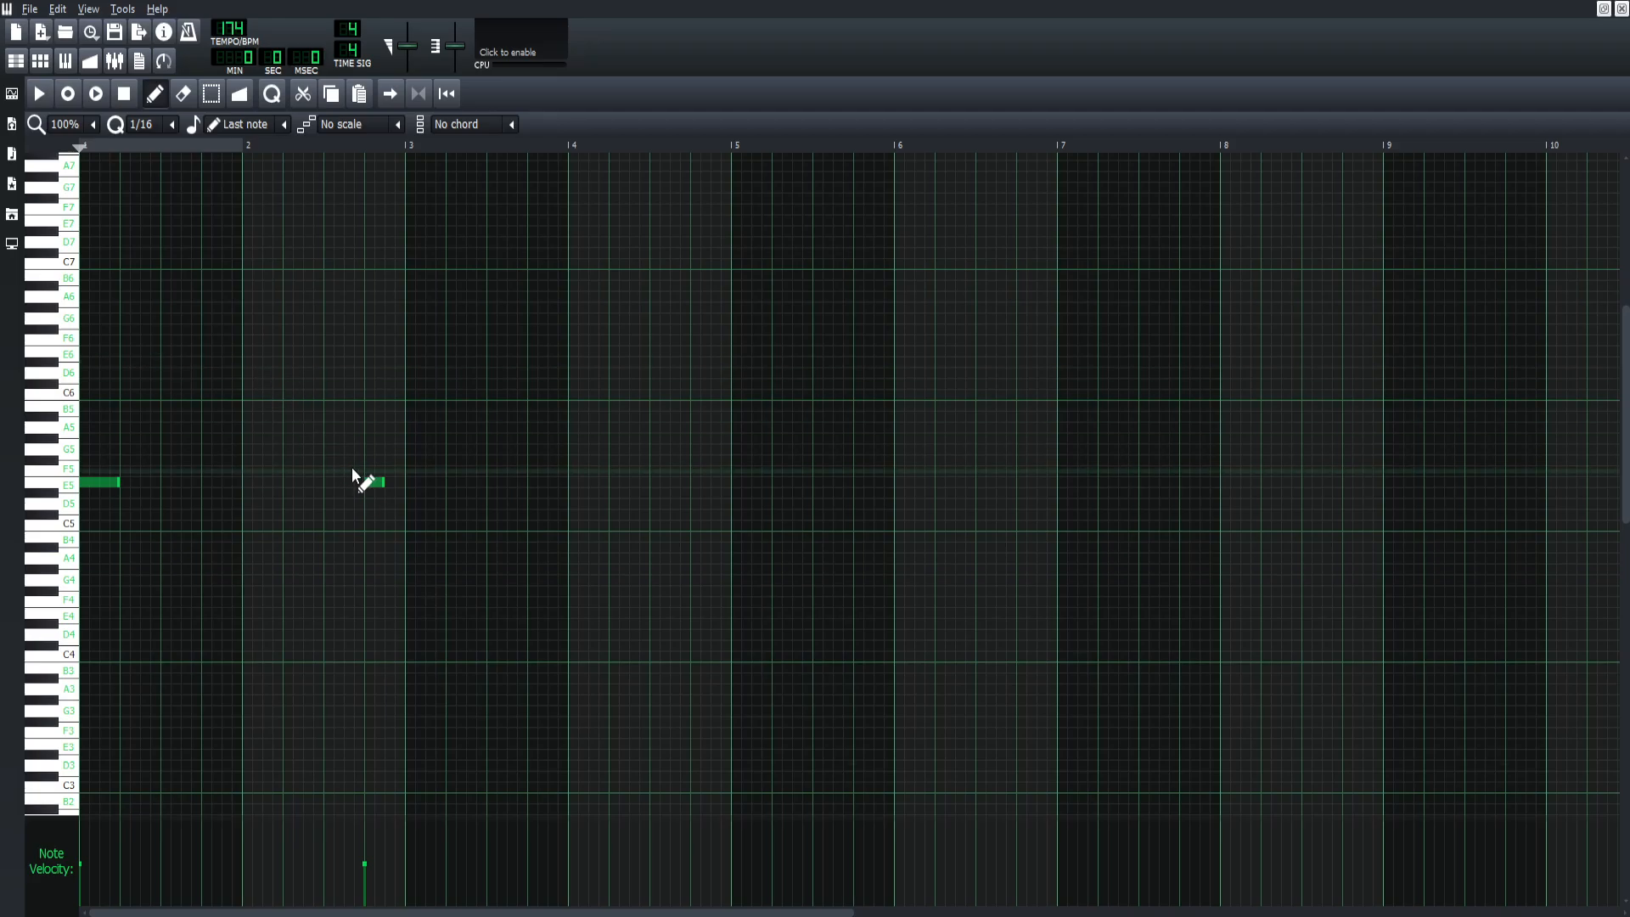
drag(382, 482, 380, 547)
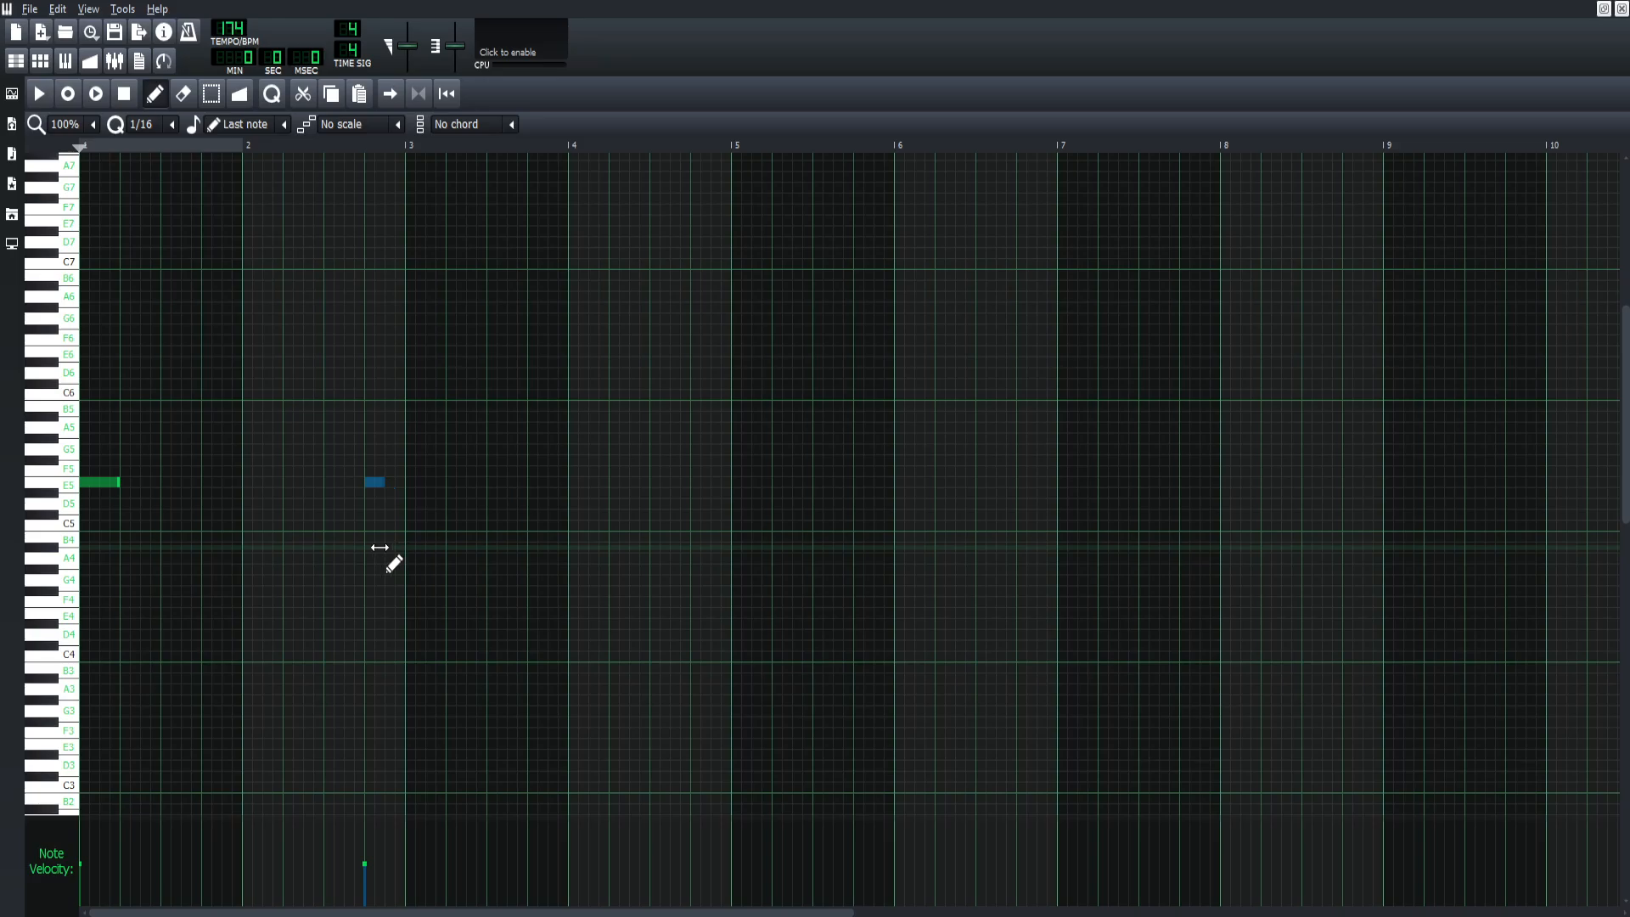
drag(374, 484, 335, 483)
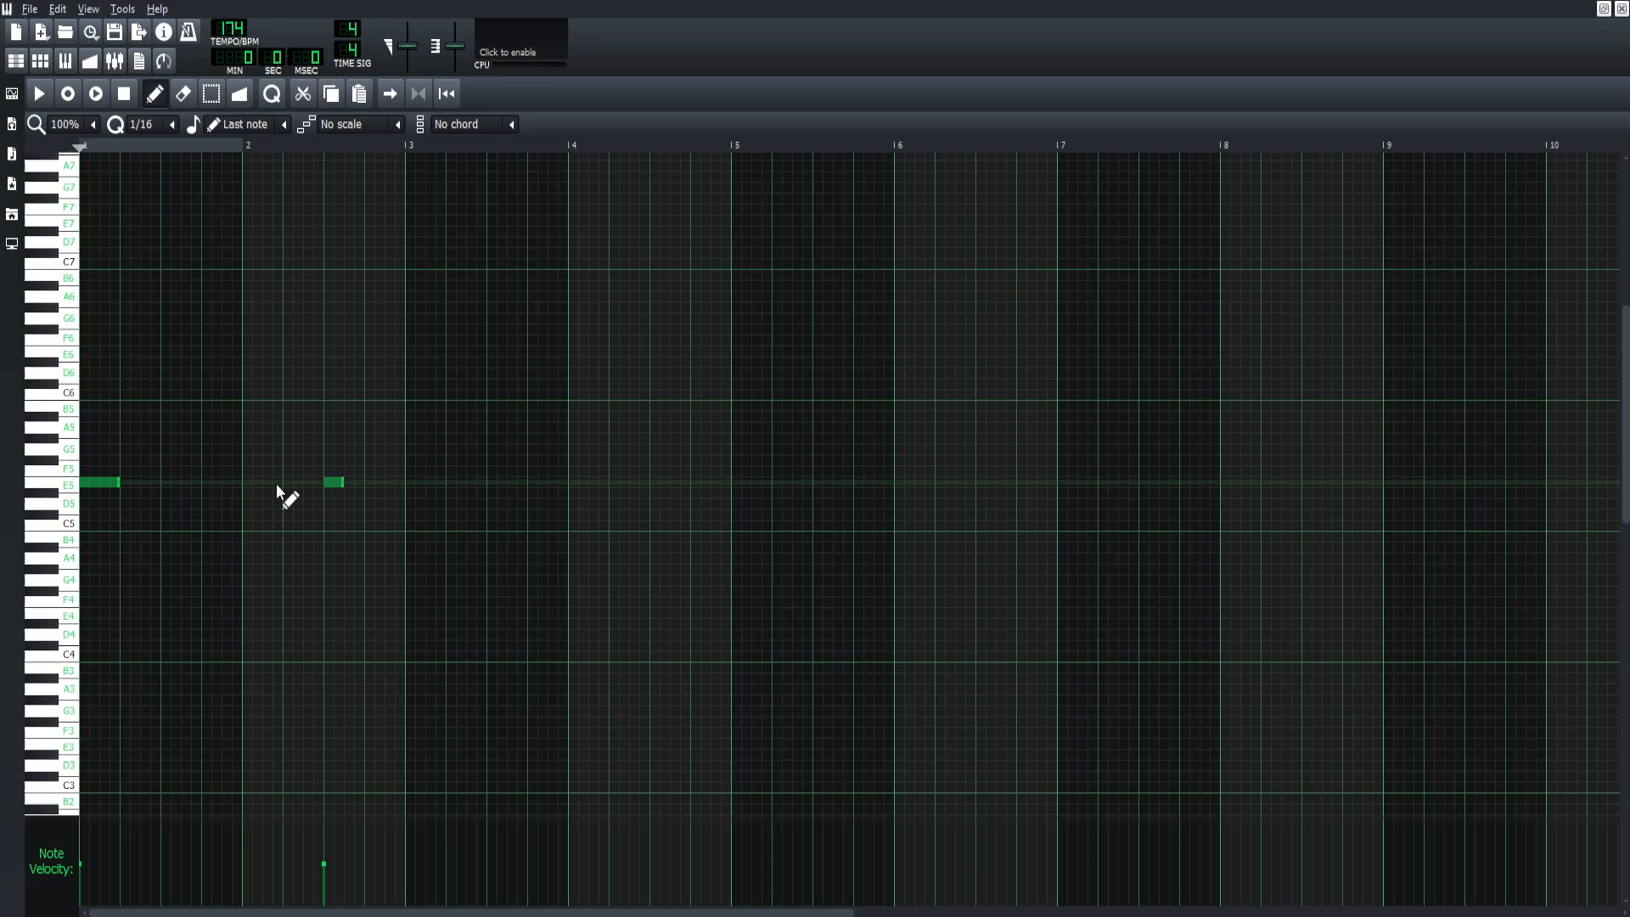
Step: Add eighth notes D5 on beat 2 and G5 half a beat after it in bar 1, and a half-note E5 on beat 3
click(130, 505)
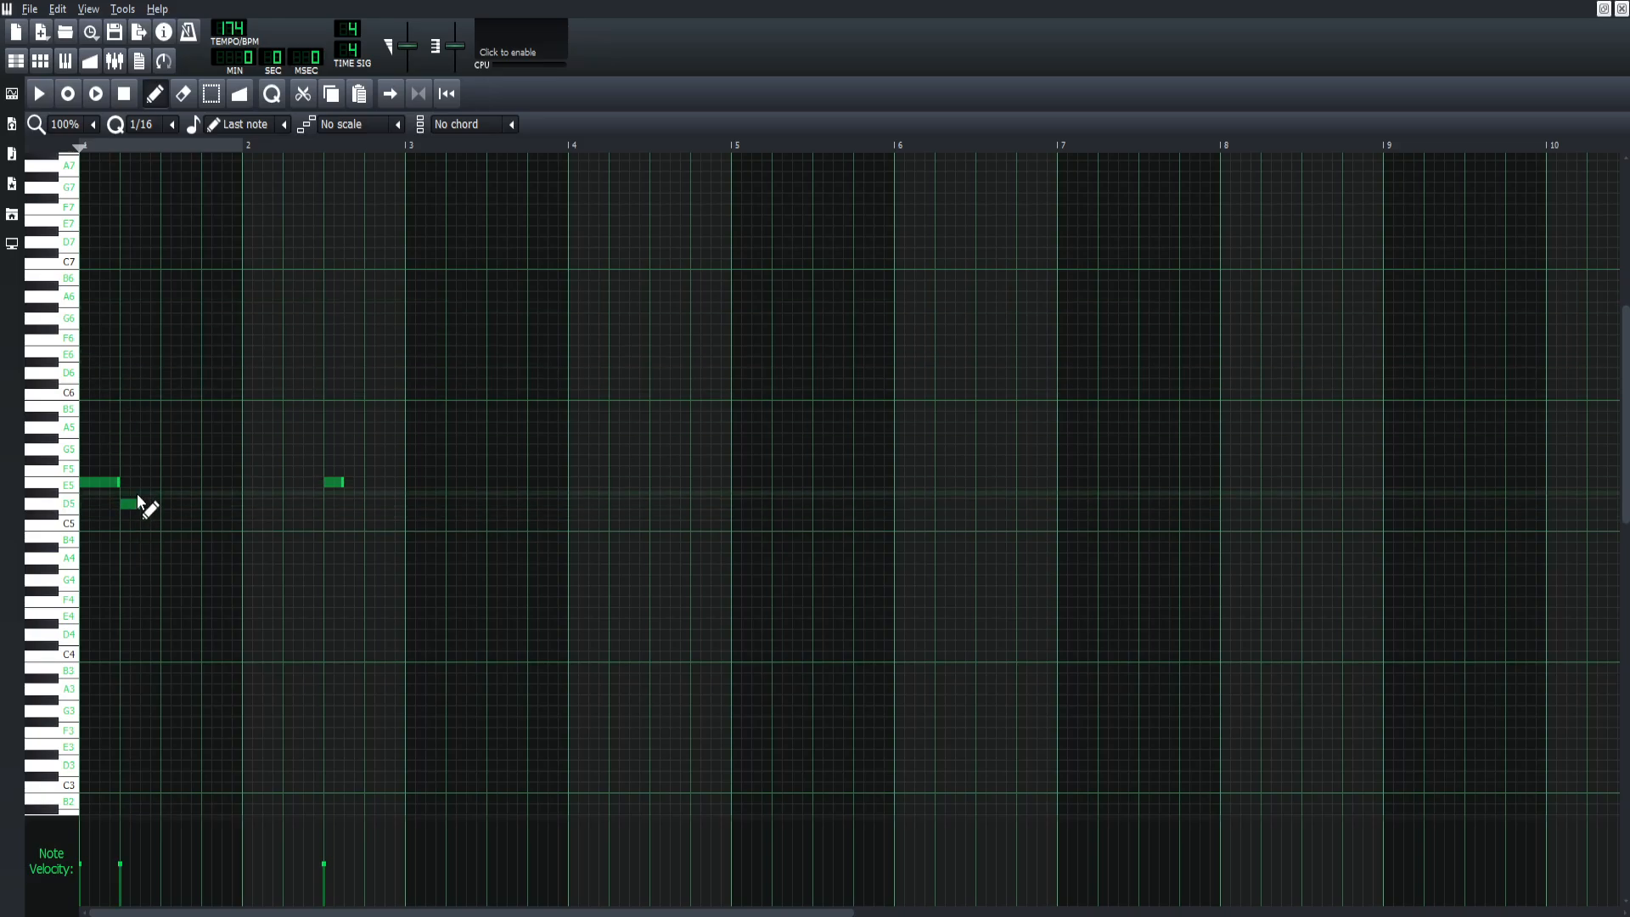
click(150, 449)
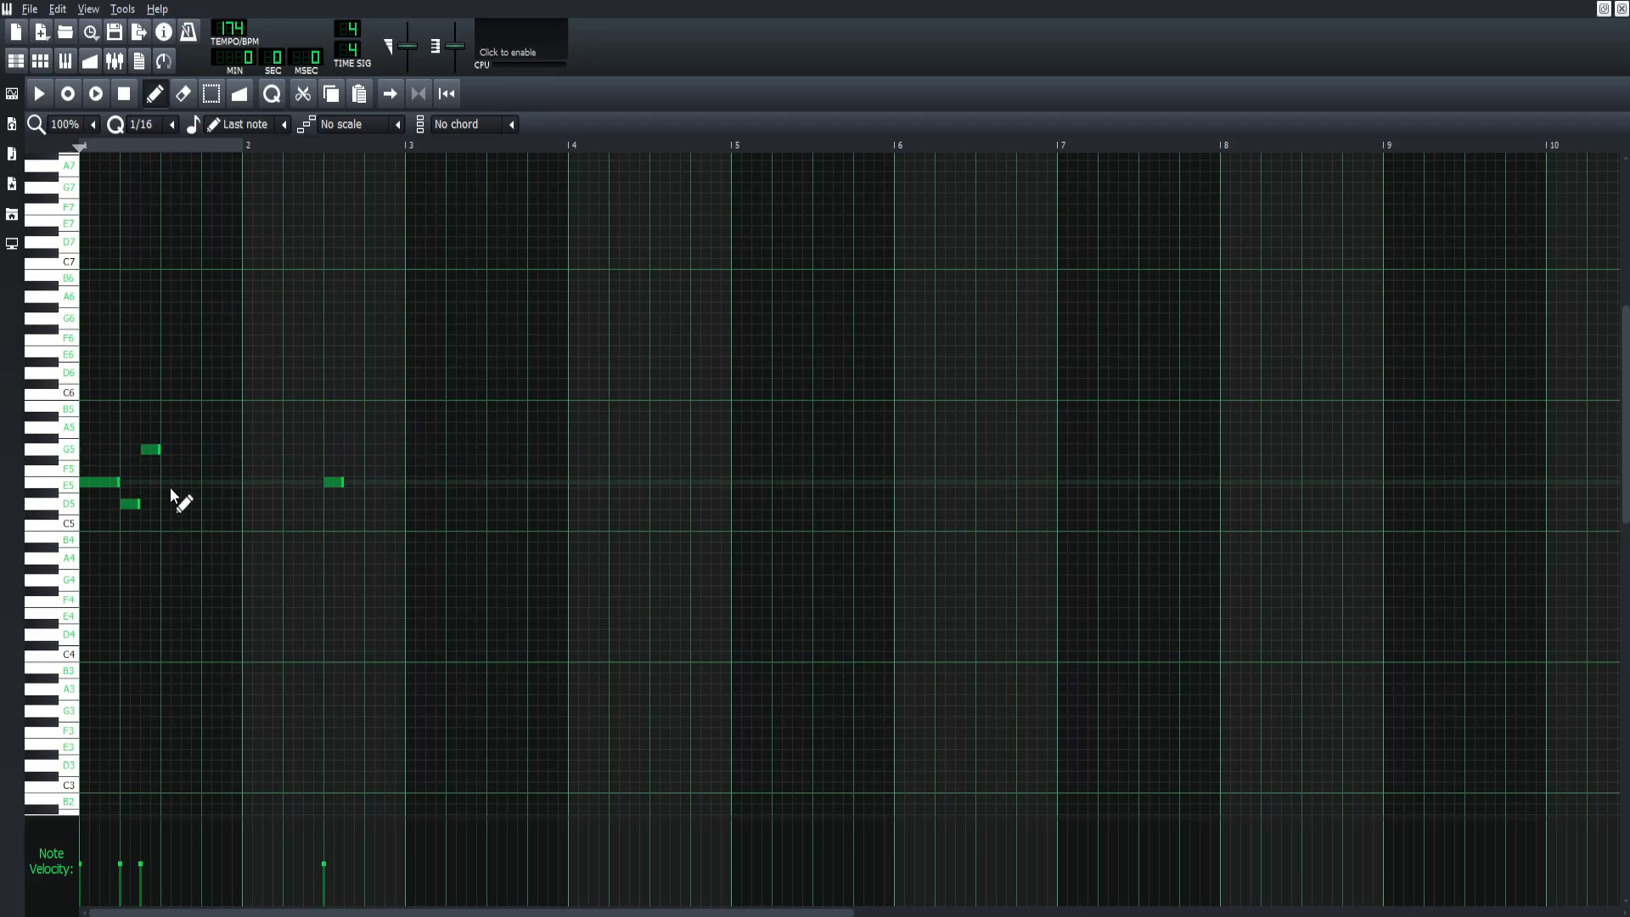
click(170, 483)
drag(181, 484, 279, 516)
Step: Add D5 notes in bar 2: an eighth on beat 1, a sixteenth on beat 2 and a sixteenth half a beat after it
click(249, 506)
click(291, 506)
click(306, 505)
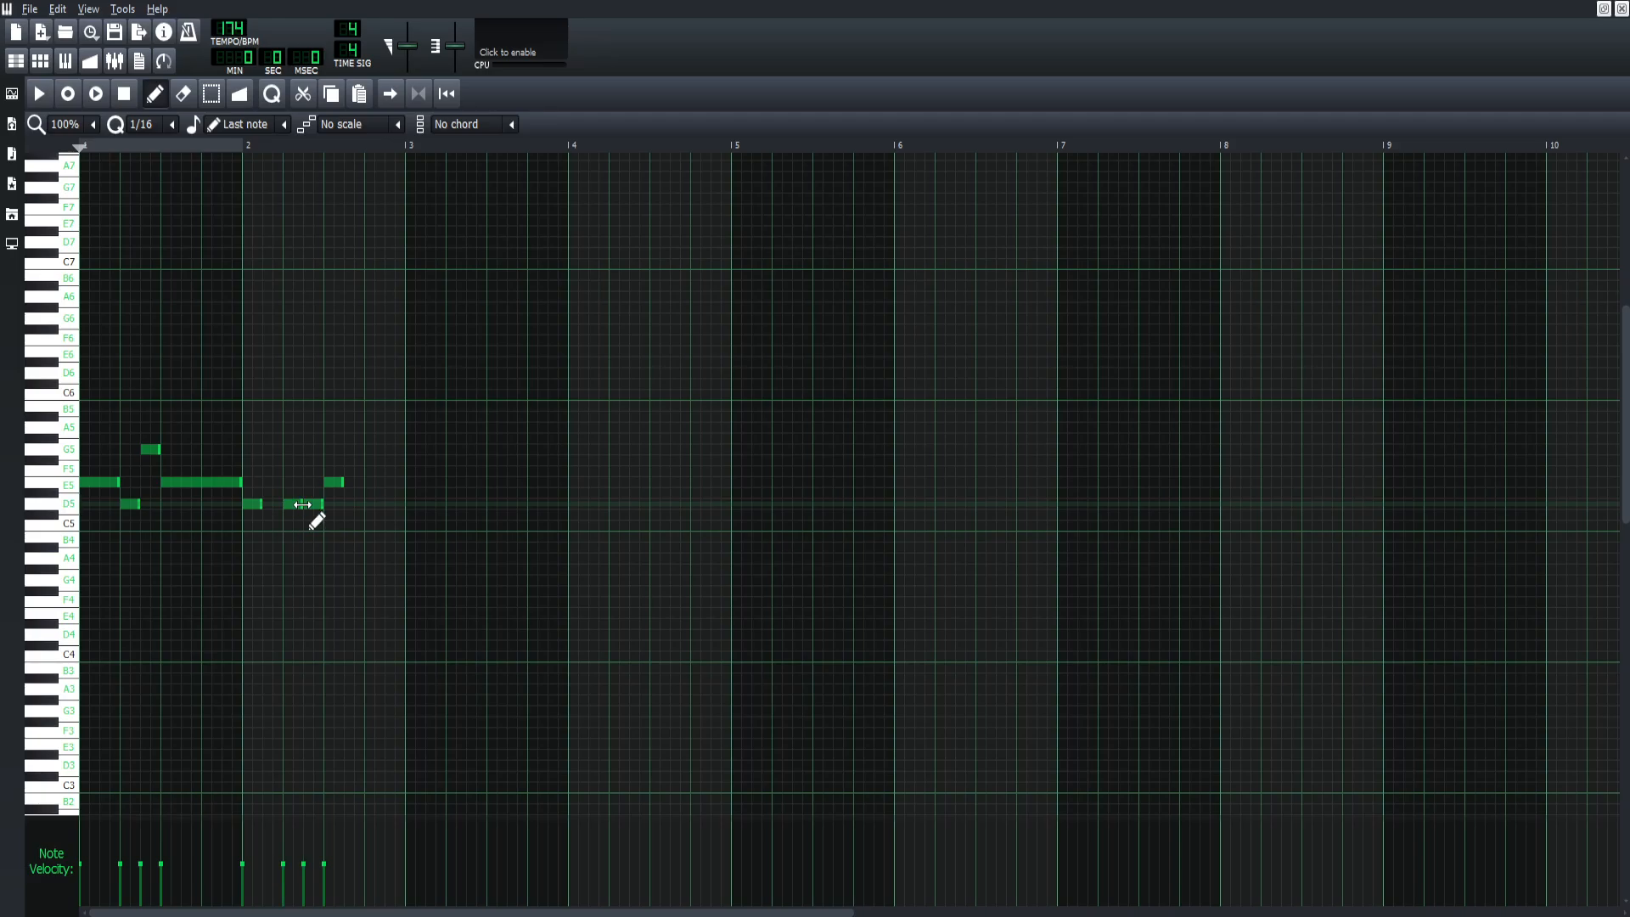
right_click(299, 506)
right_click(305, 506)
click(287, 507)
drag(301, 508, 290, 512)
click(300, 504)
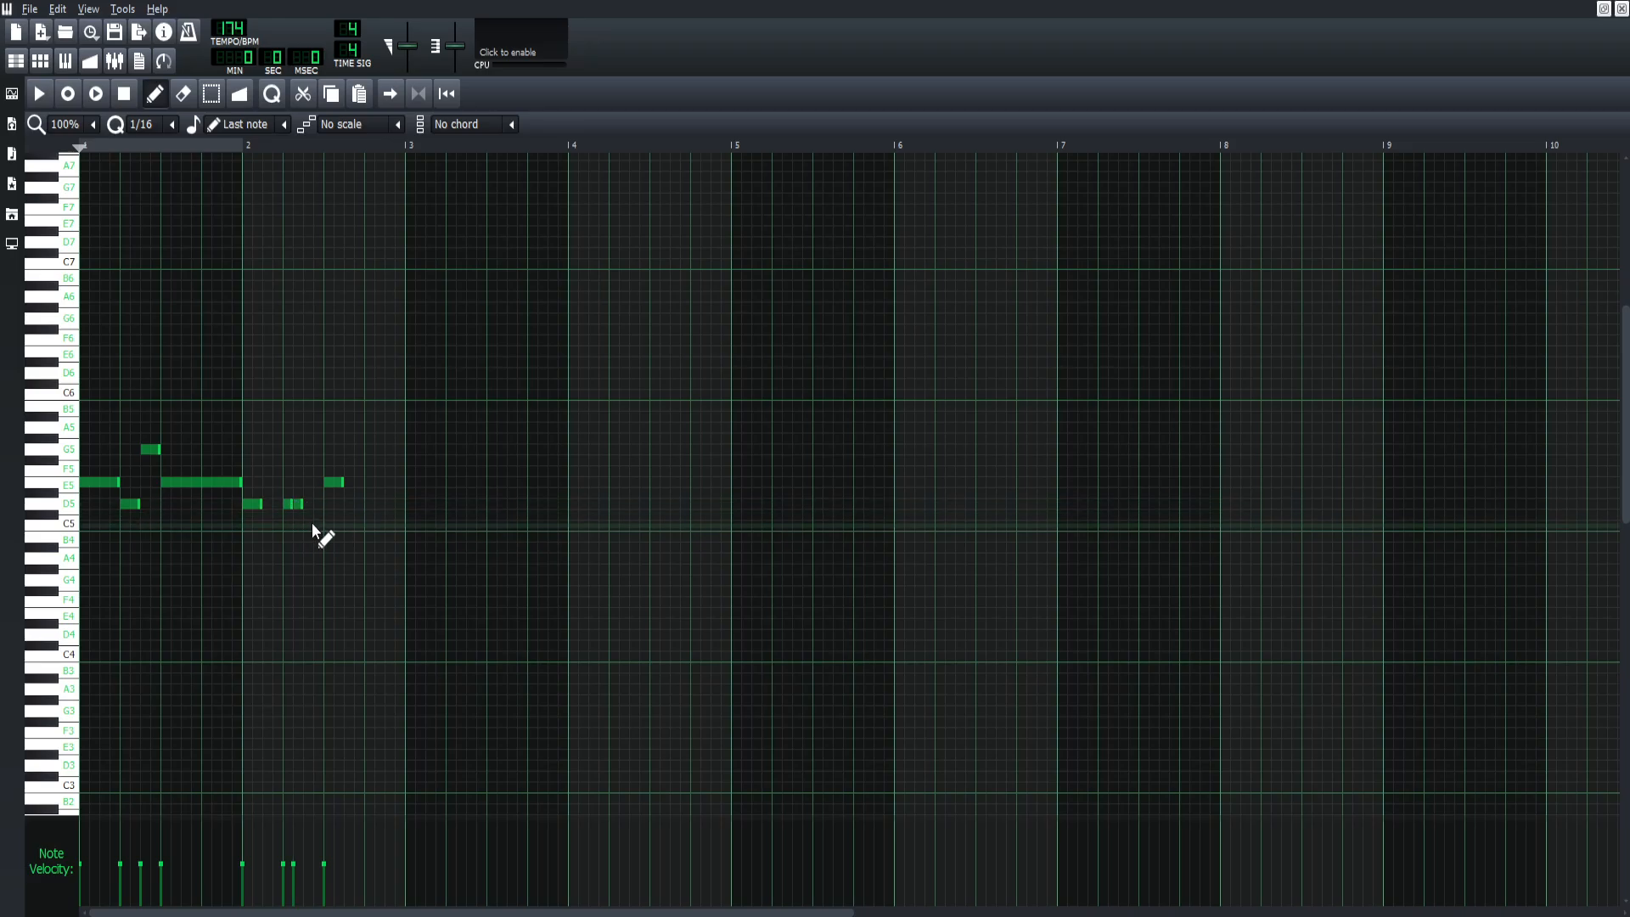
right_click(299, 506)
click(307, 505)
Step: Play back the two-bar phrase and extend its last E5 to a half note ending with bar 2
click(43, 103)
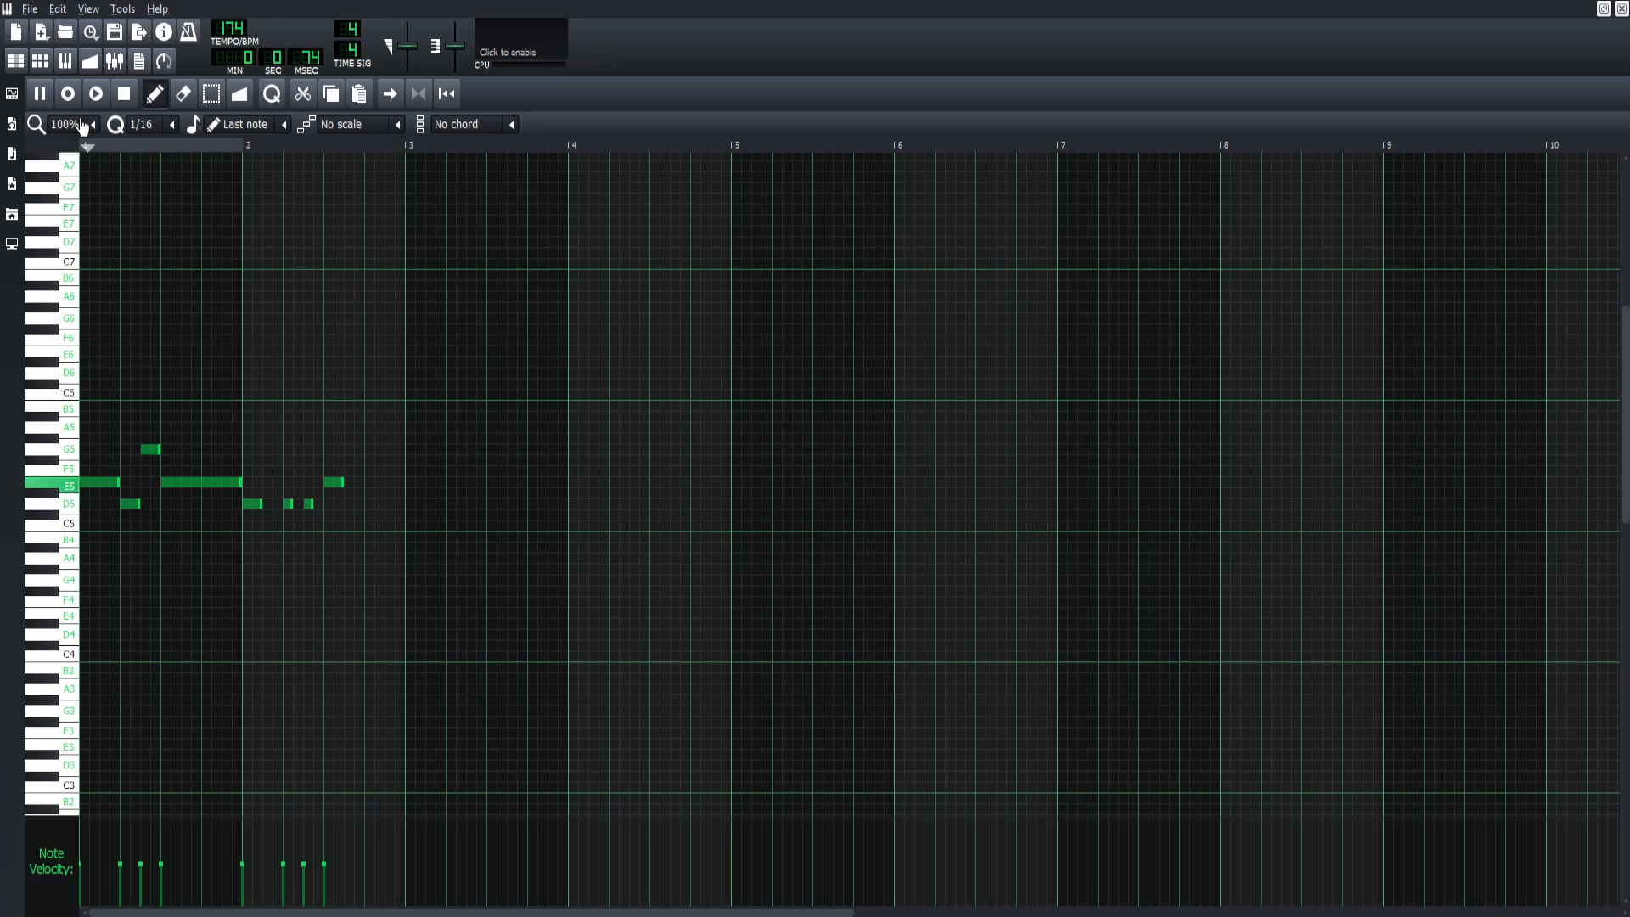
click(132, 100)
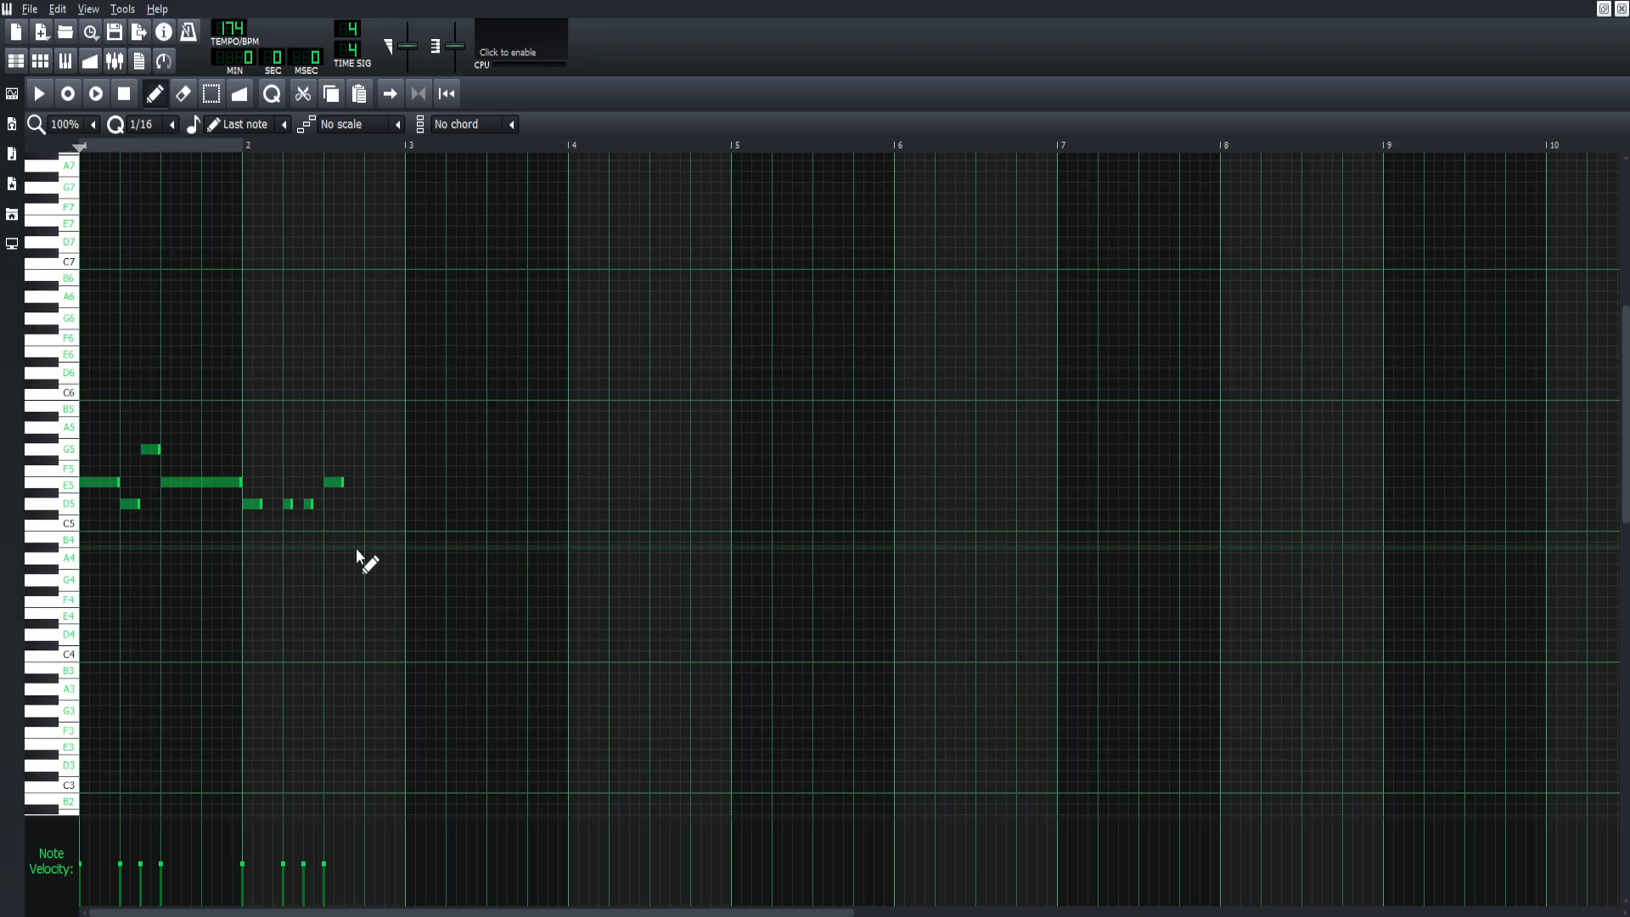
scroll(356, 552, up, 2)
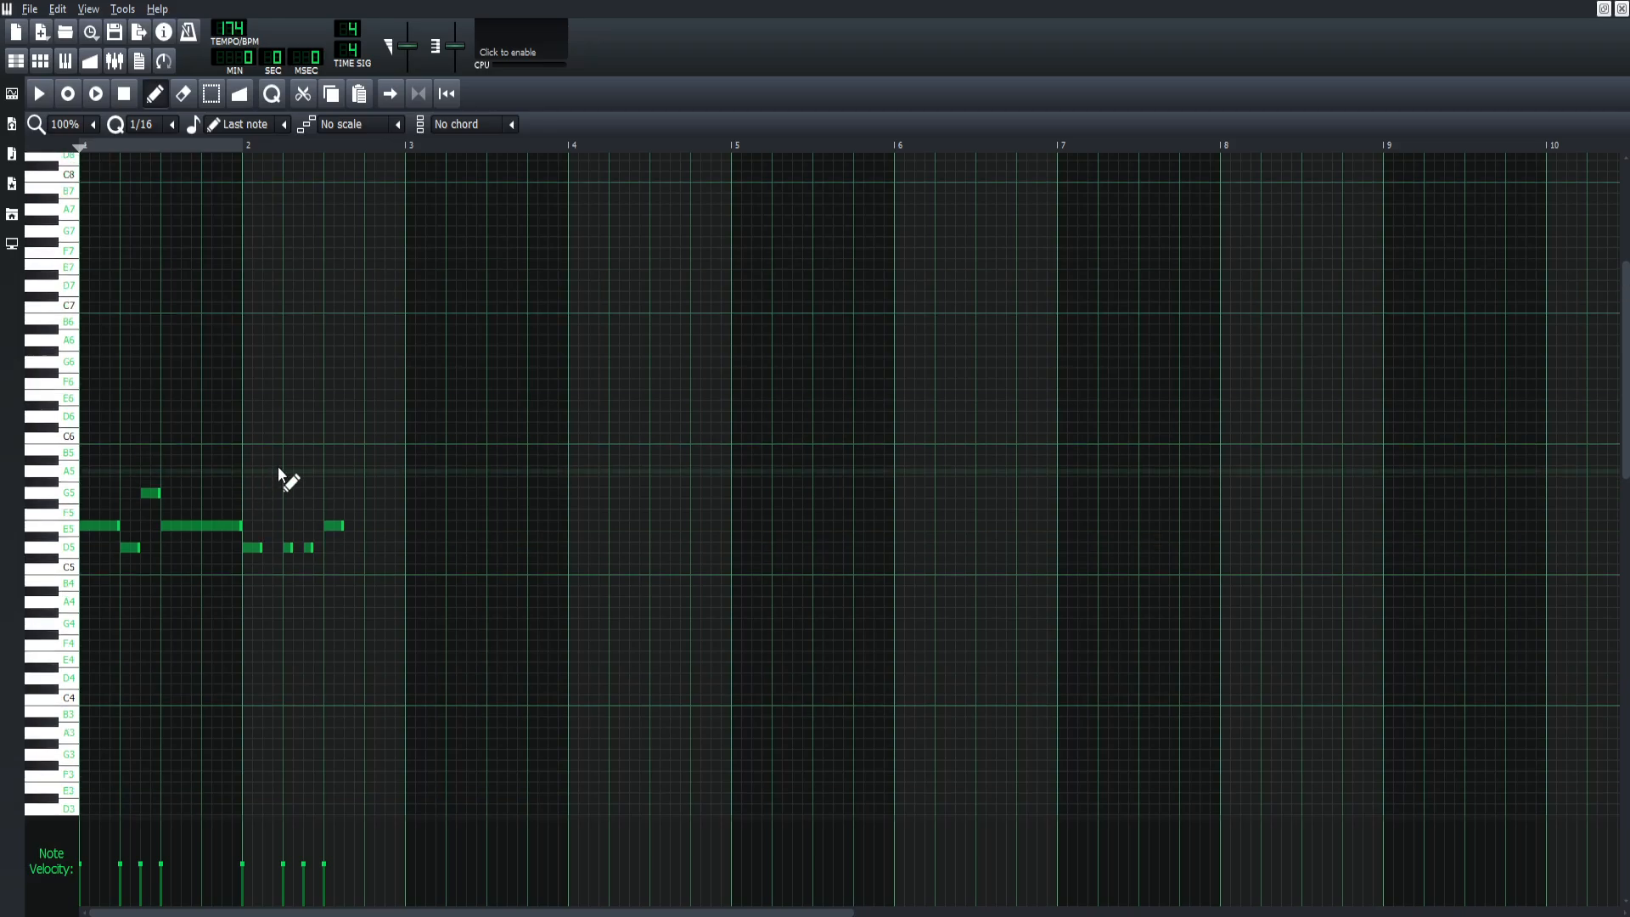
drag(343, 528, 405, 548)
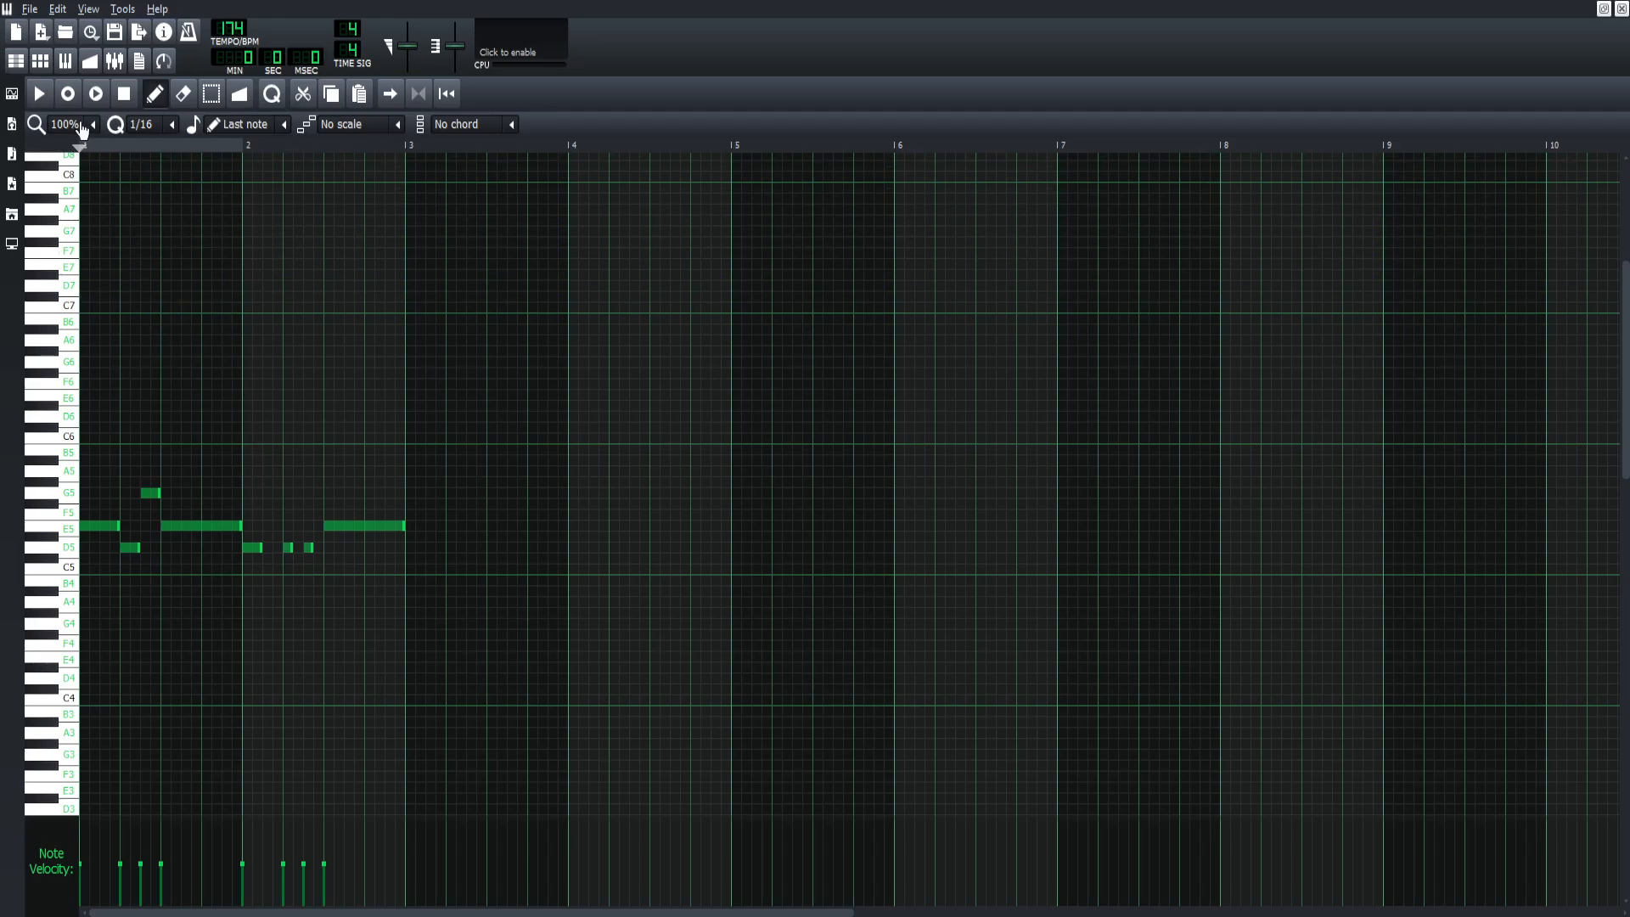
Step: During playback, add a quarter-note E5 on beat 1 of bar 3, an eighth D5 on beat 2 and an eighth G5 half a beat after it
click(42, 97)
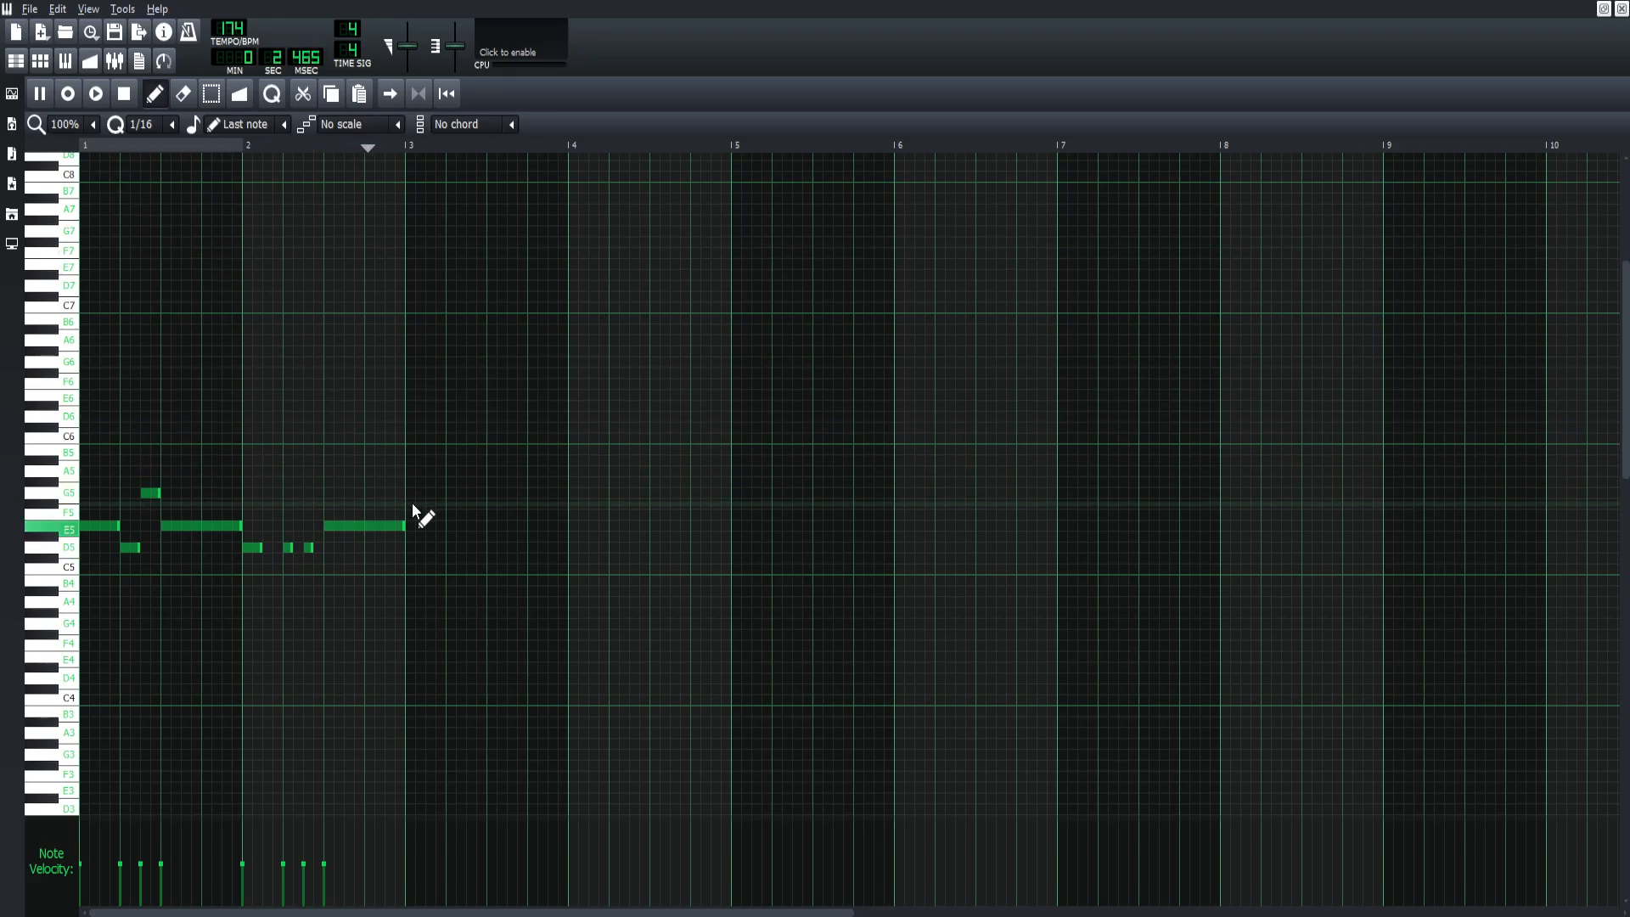
click(416, 532)
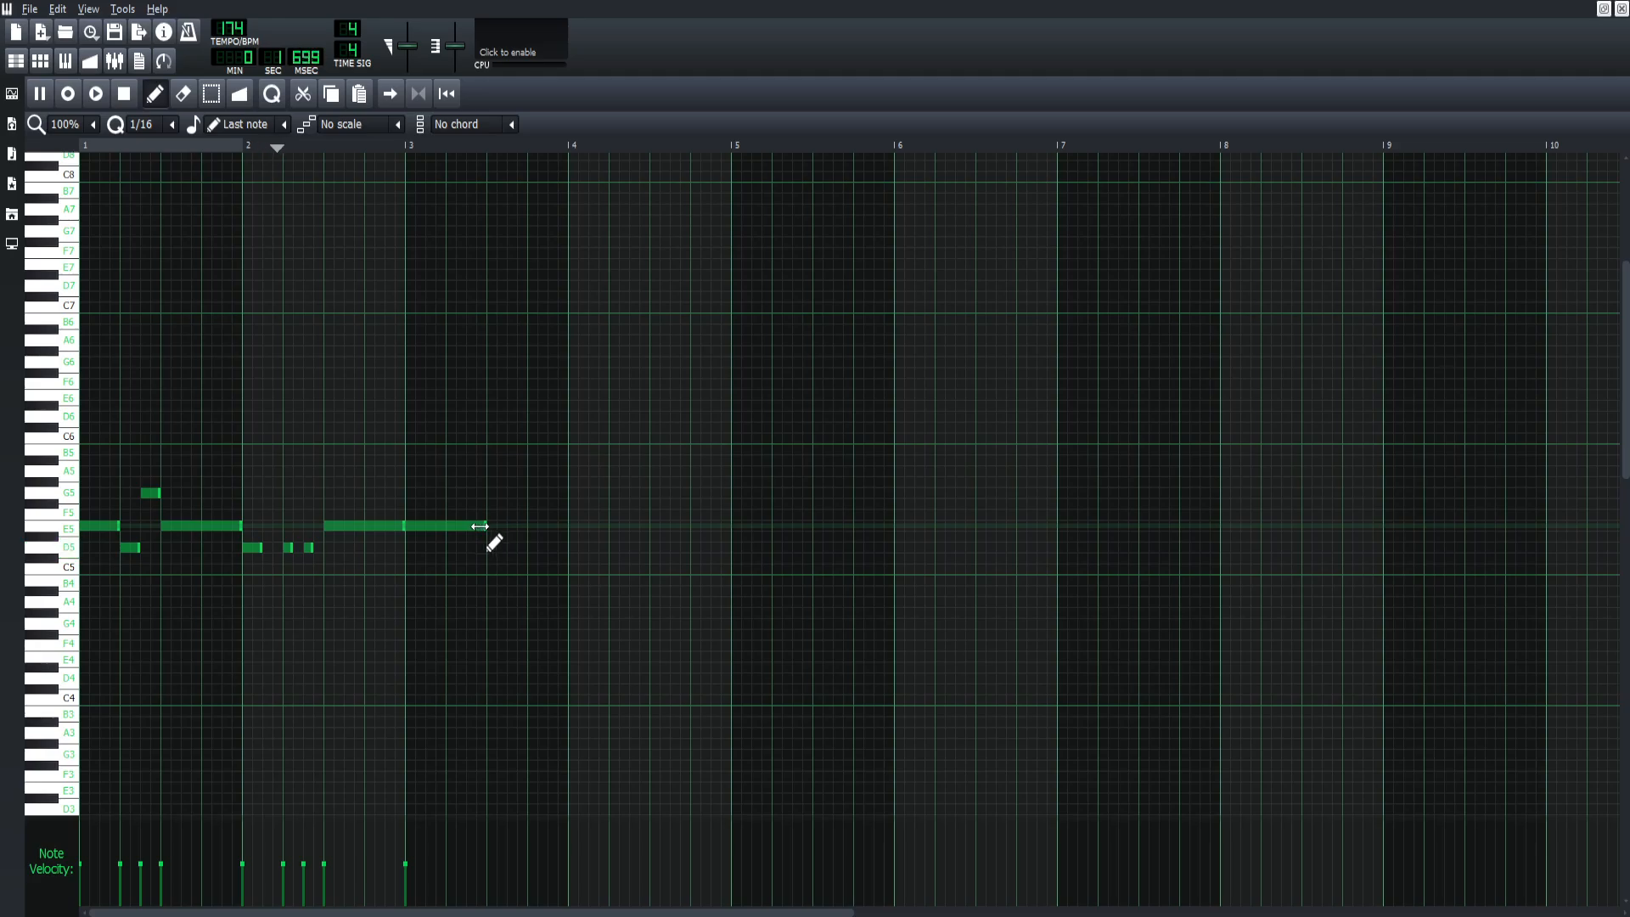
drag(486, 531, 438, 541)
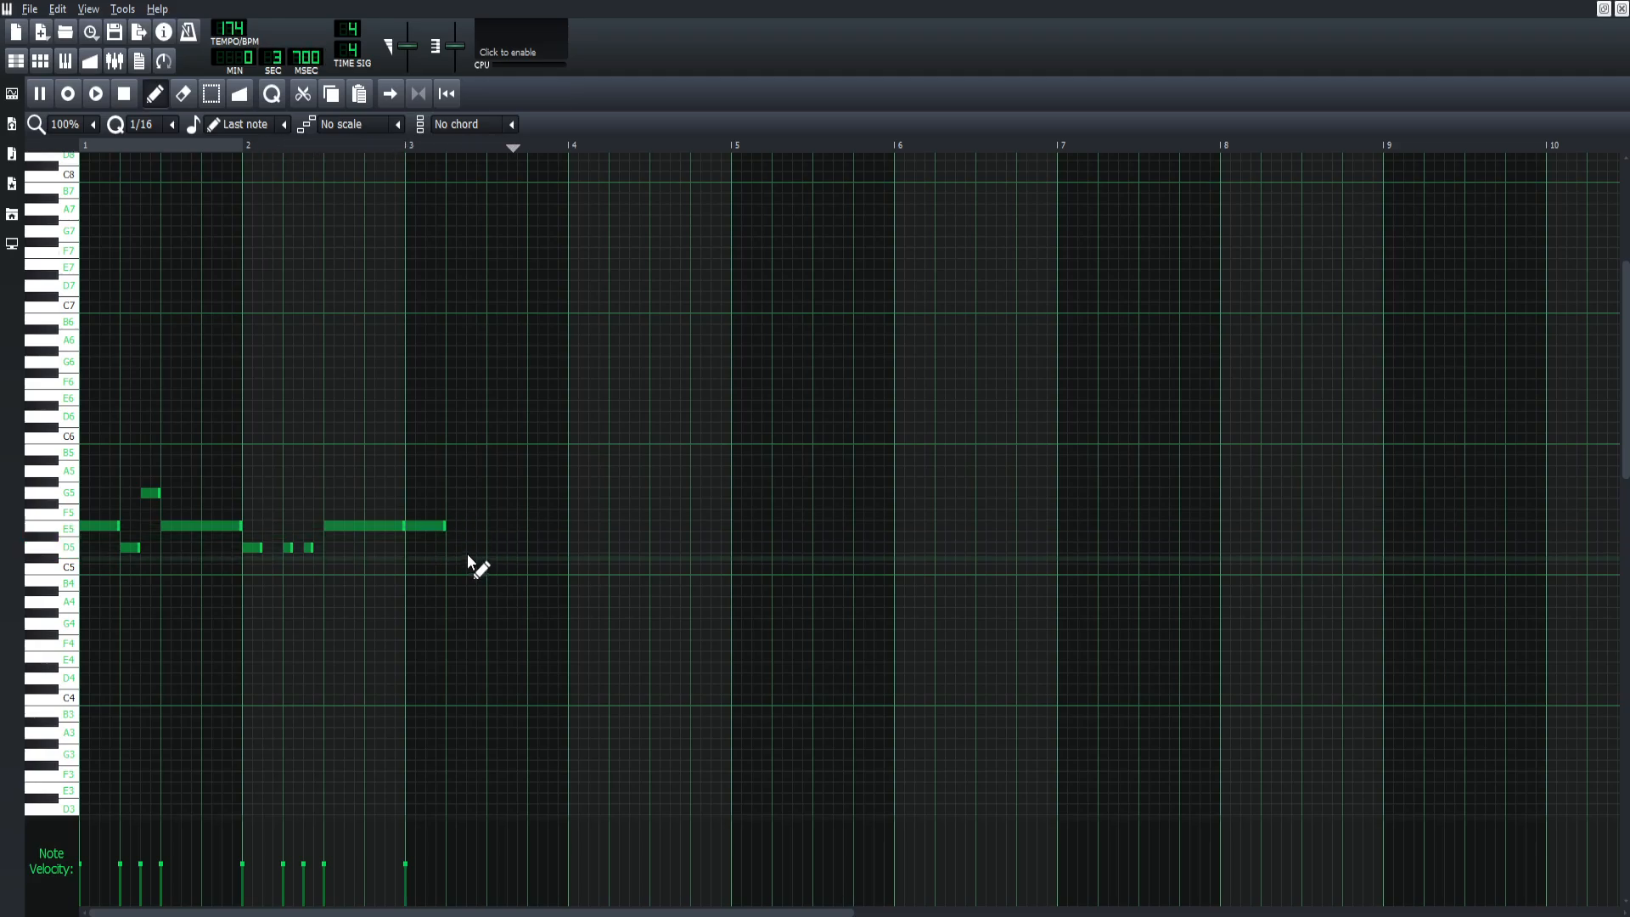
click(455, 549)
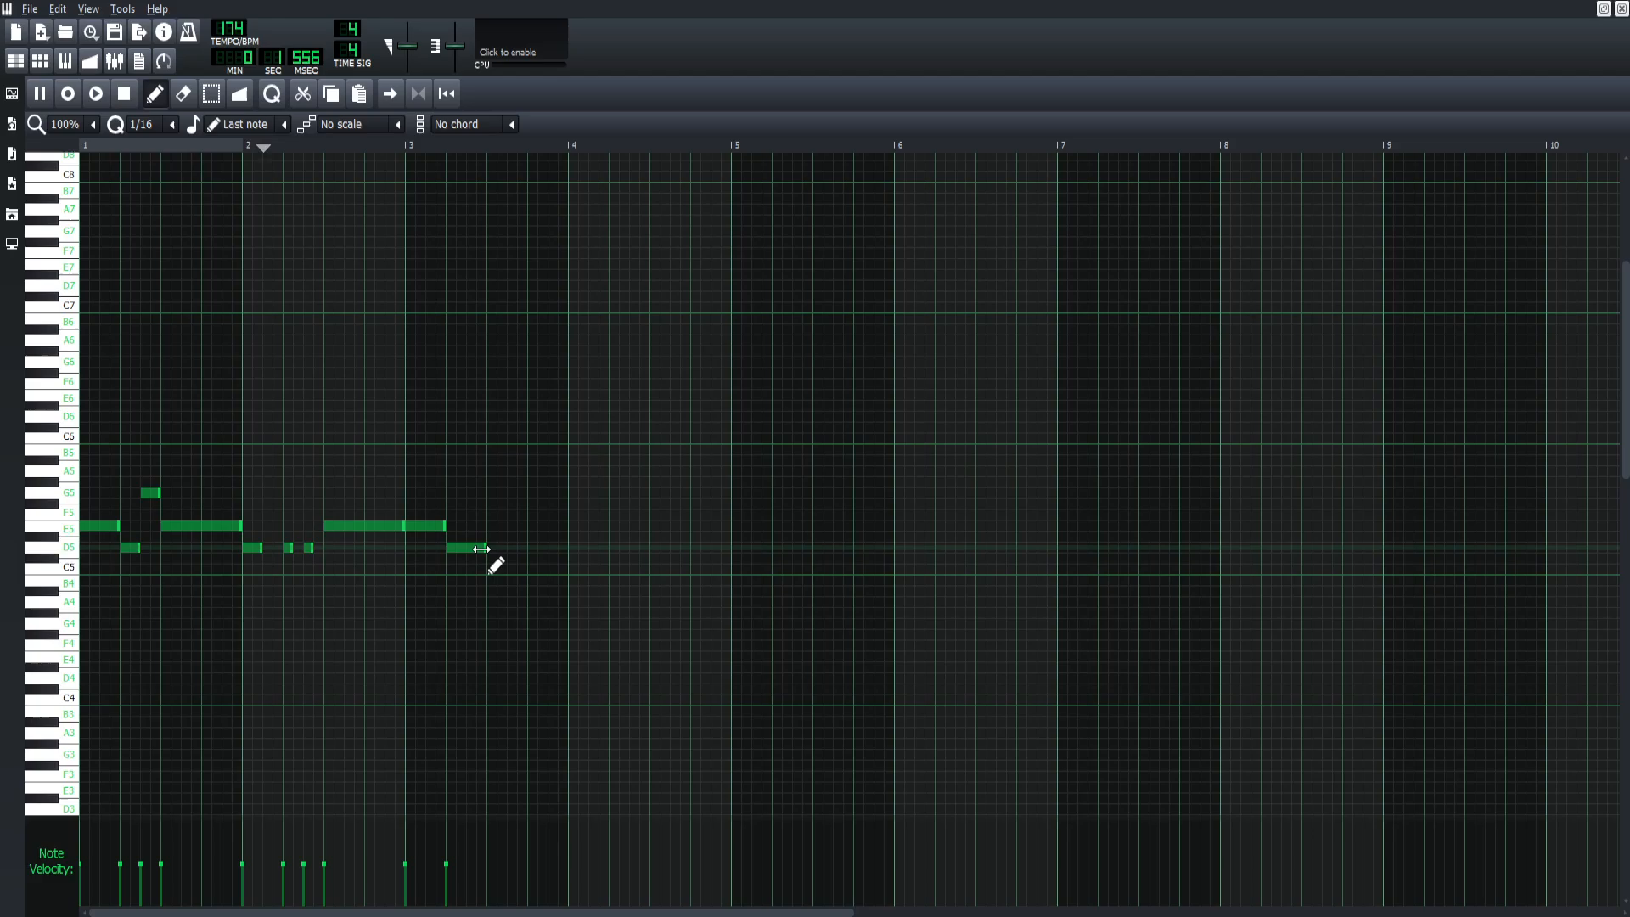
drag(483, 551, 459, 557)
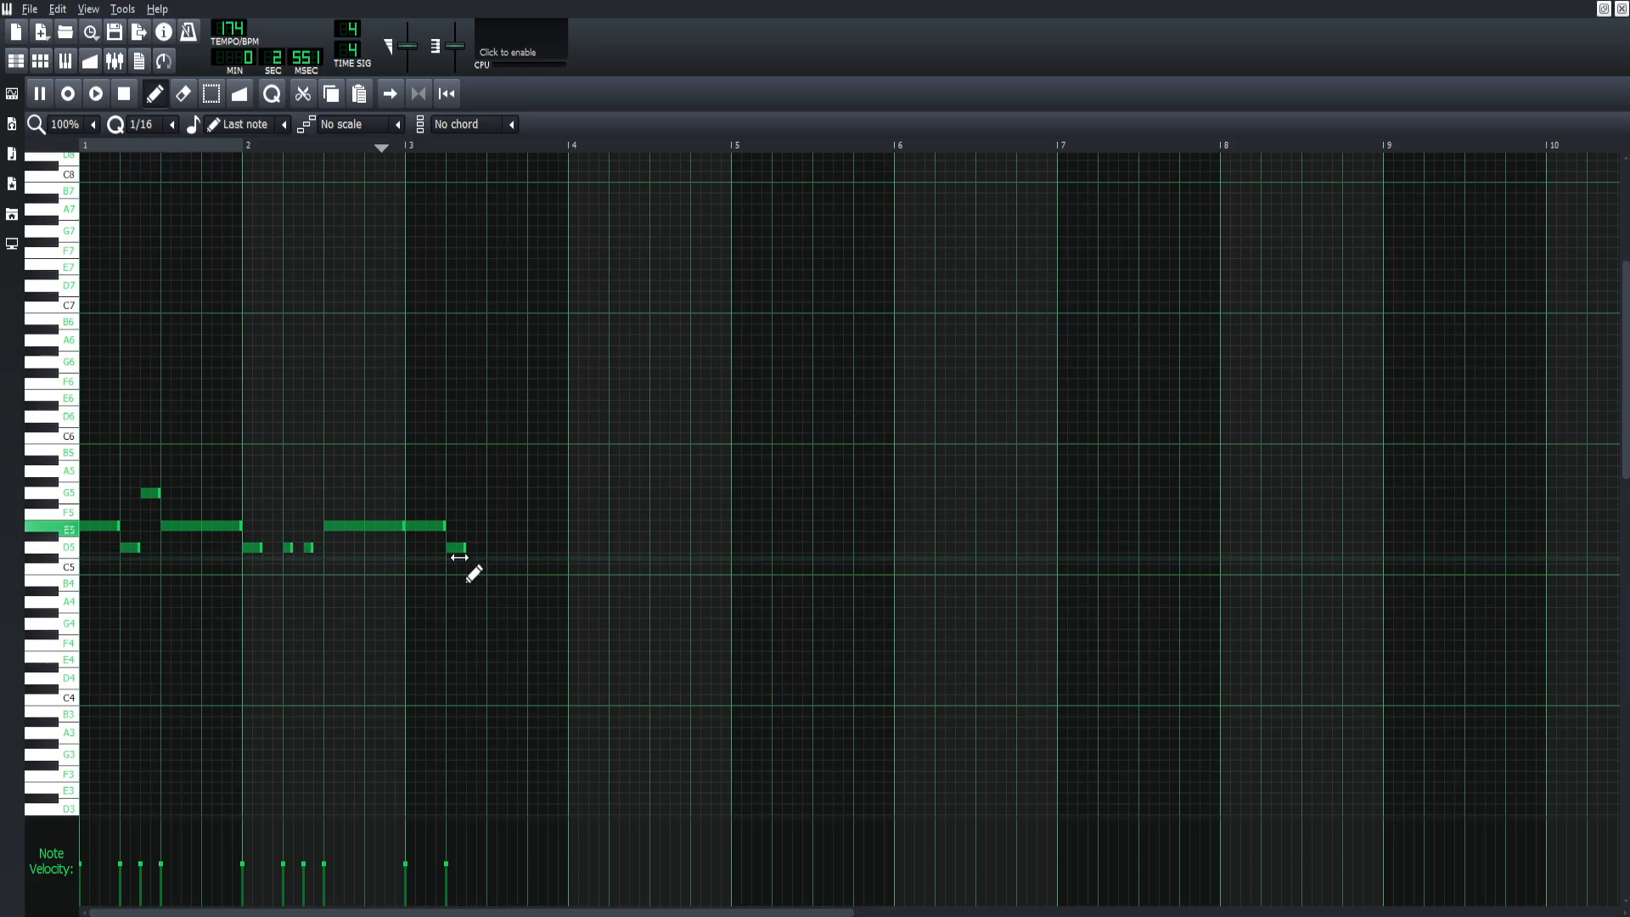
click(471, 498)
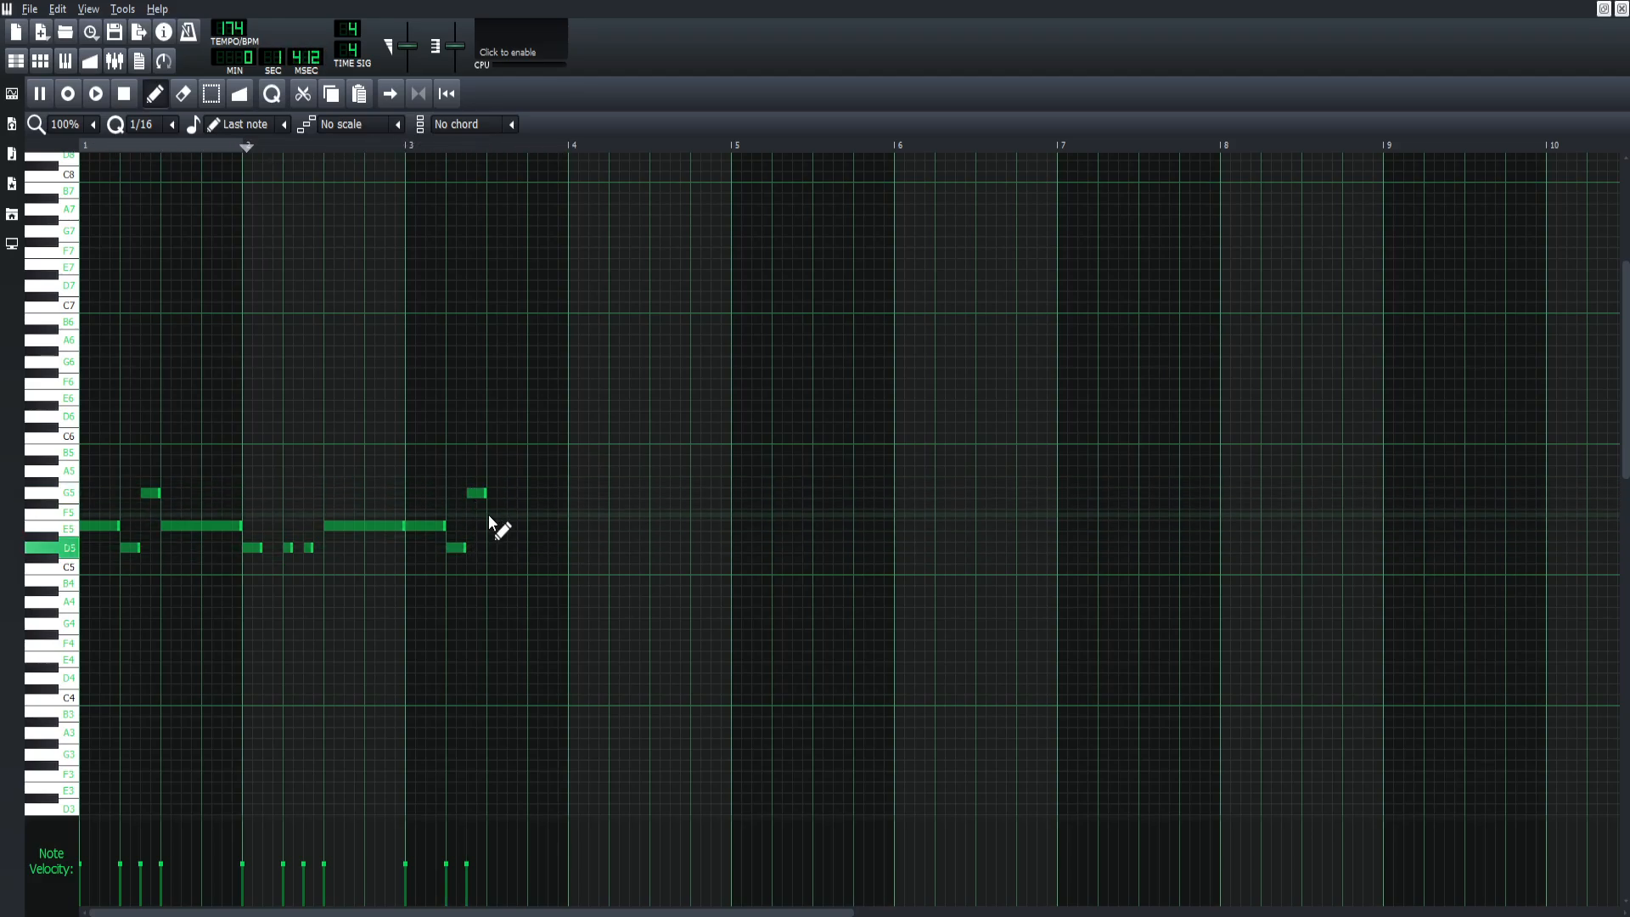
Step: Add half notes E5 on beat 3 of bar 3, G5 on beat 1 of bar 4 and D5 on beat 3, and stop playback
click(492, 526)
drag(496, 527, 571, 551)
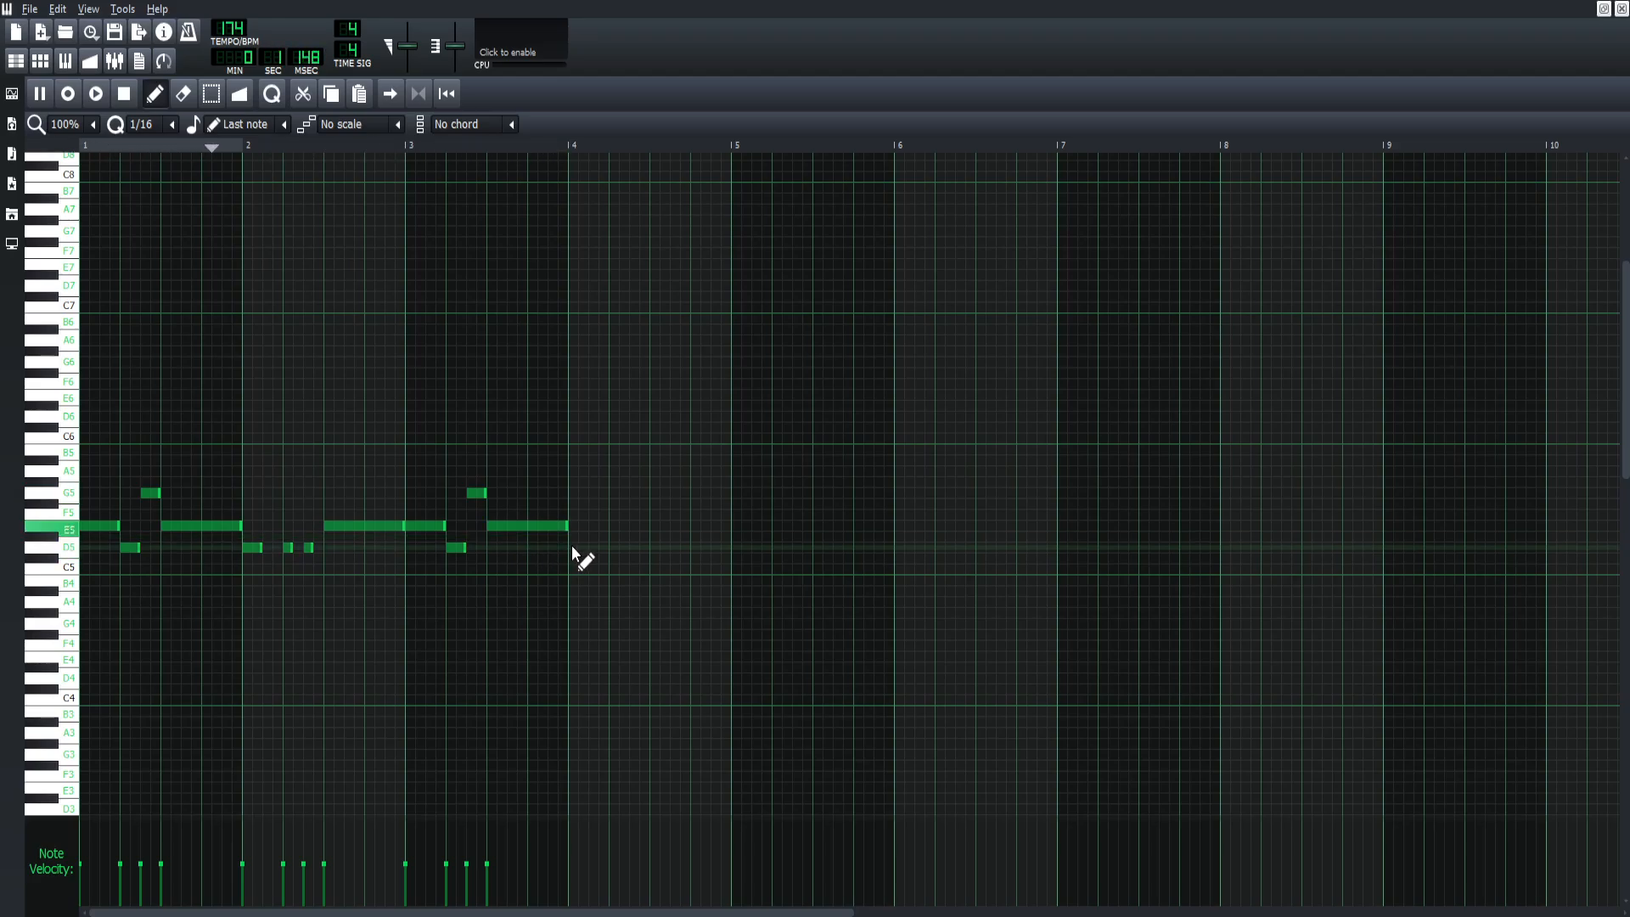
click(577, 493)
mouse_move(646, 493)
mouse_down()
mouse_move(619, 508)
mouse_move(641, 510)
mouse_up()
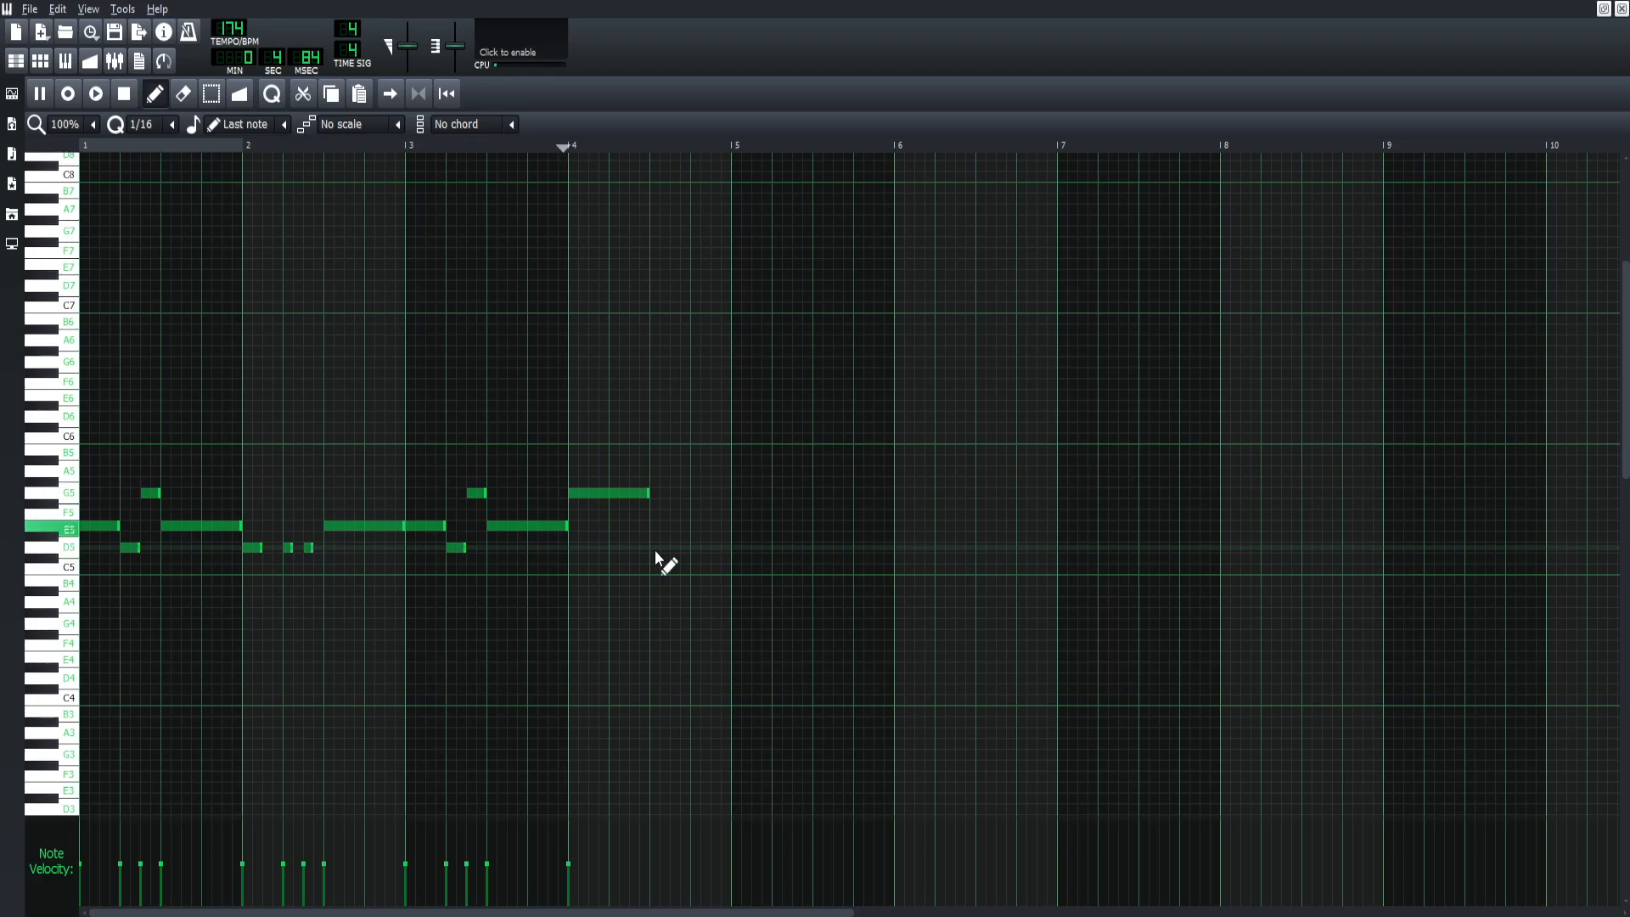
click(656, 549)
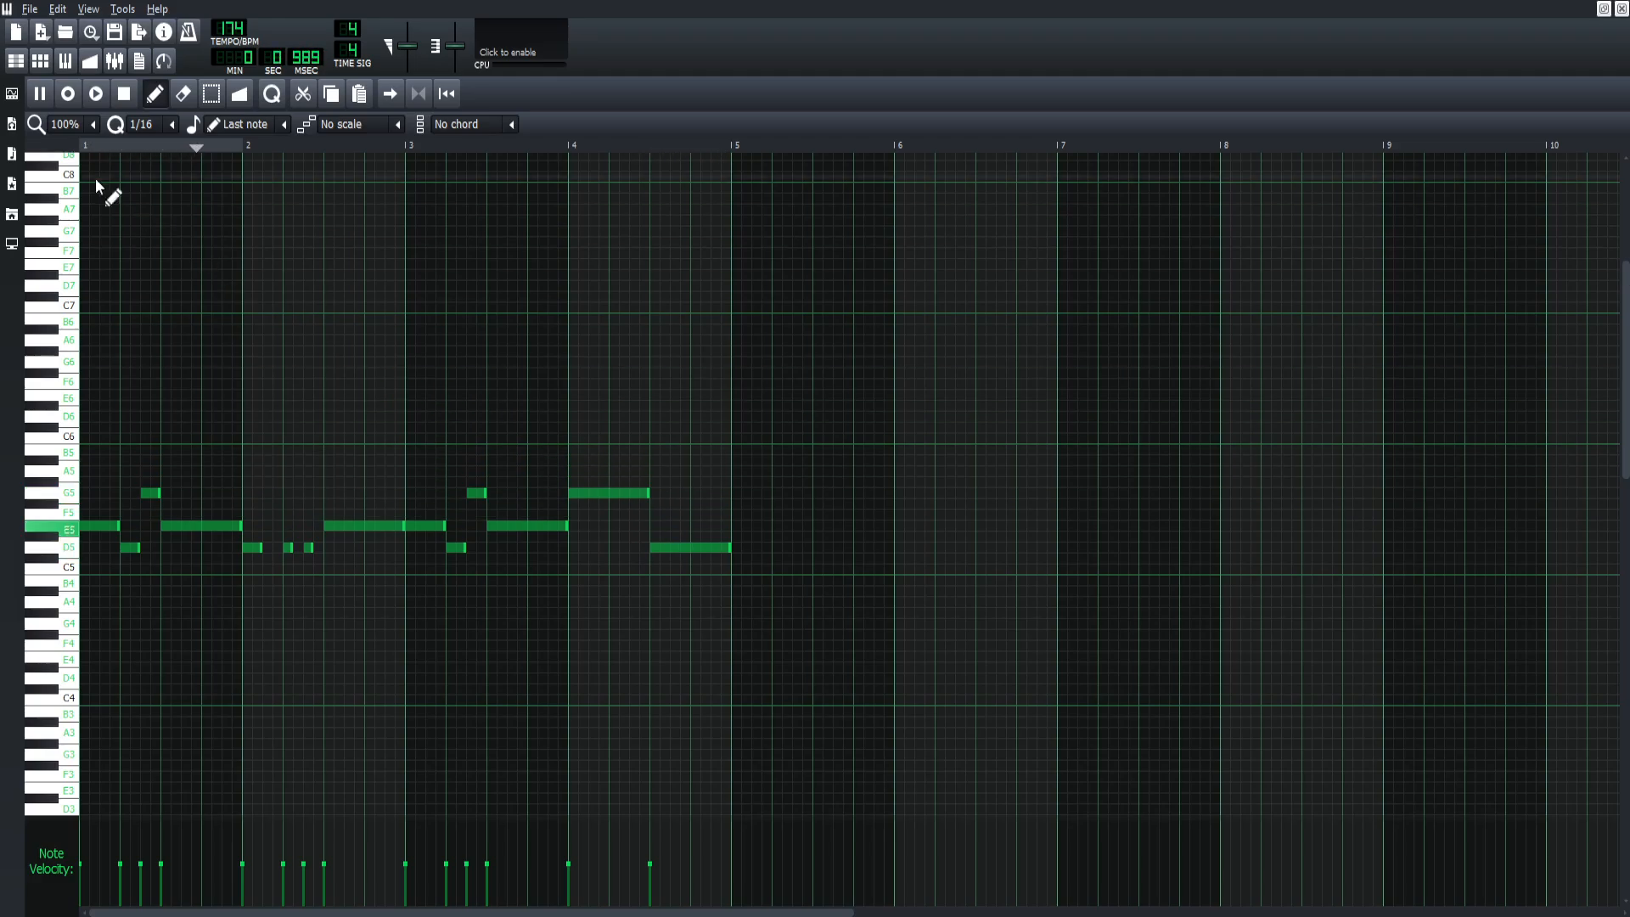
click(124, 94)
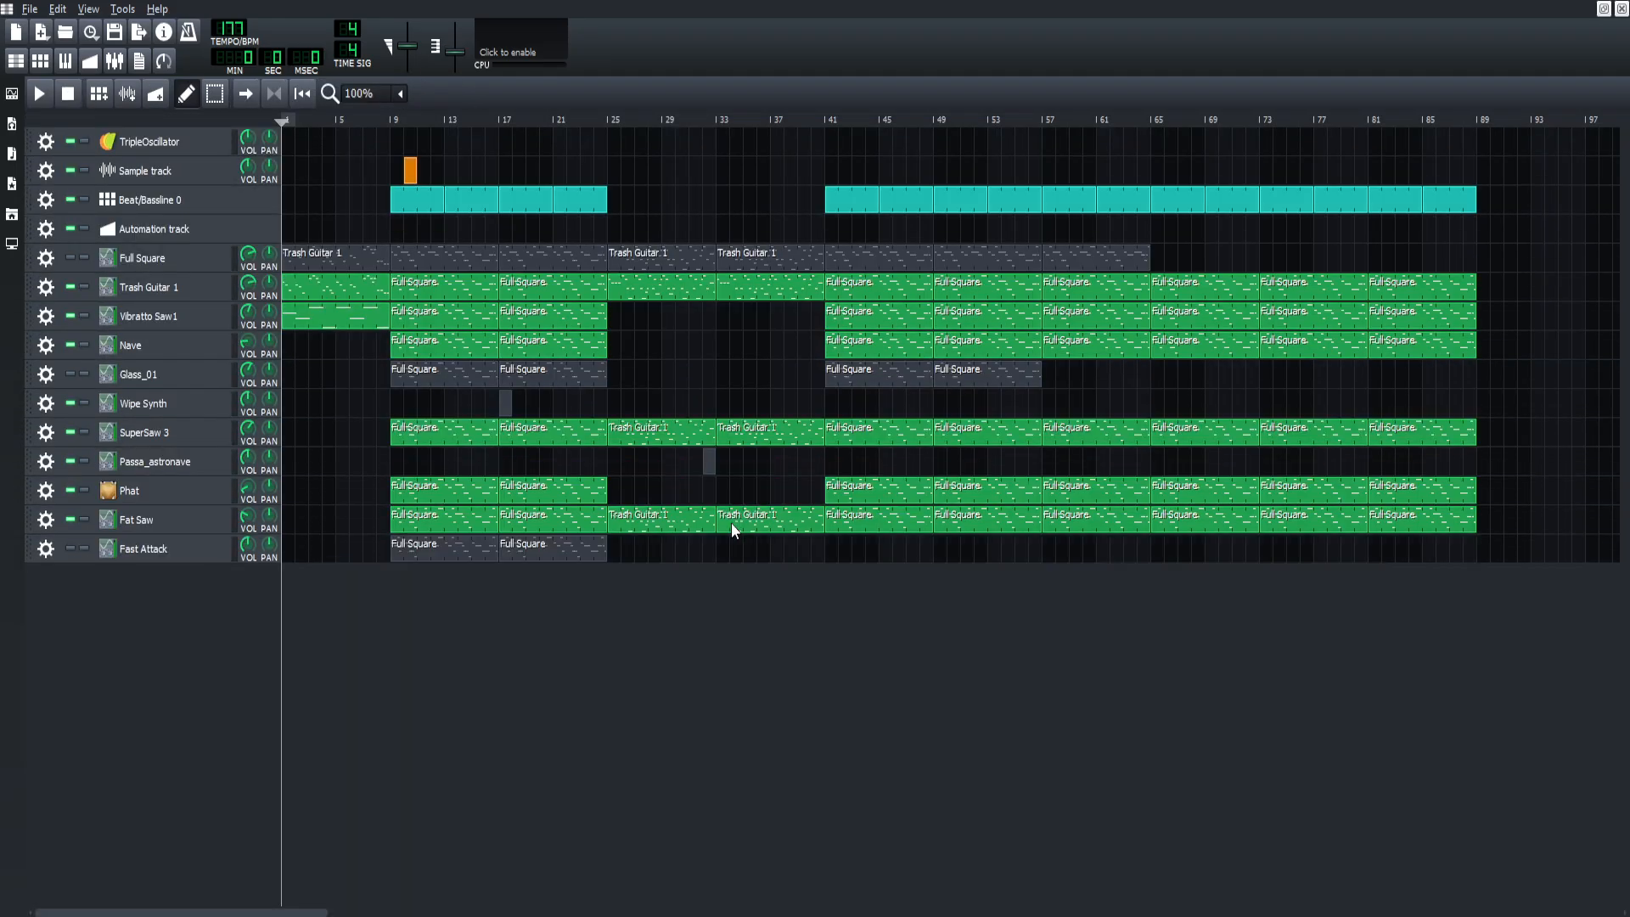
Step: Open the example song's Vibratto Saw1 pattern that starts at bar 9 and play back its melody
double_click(464, 311)
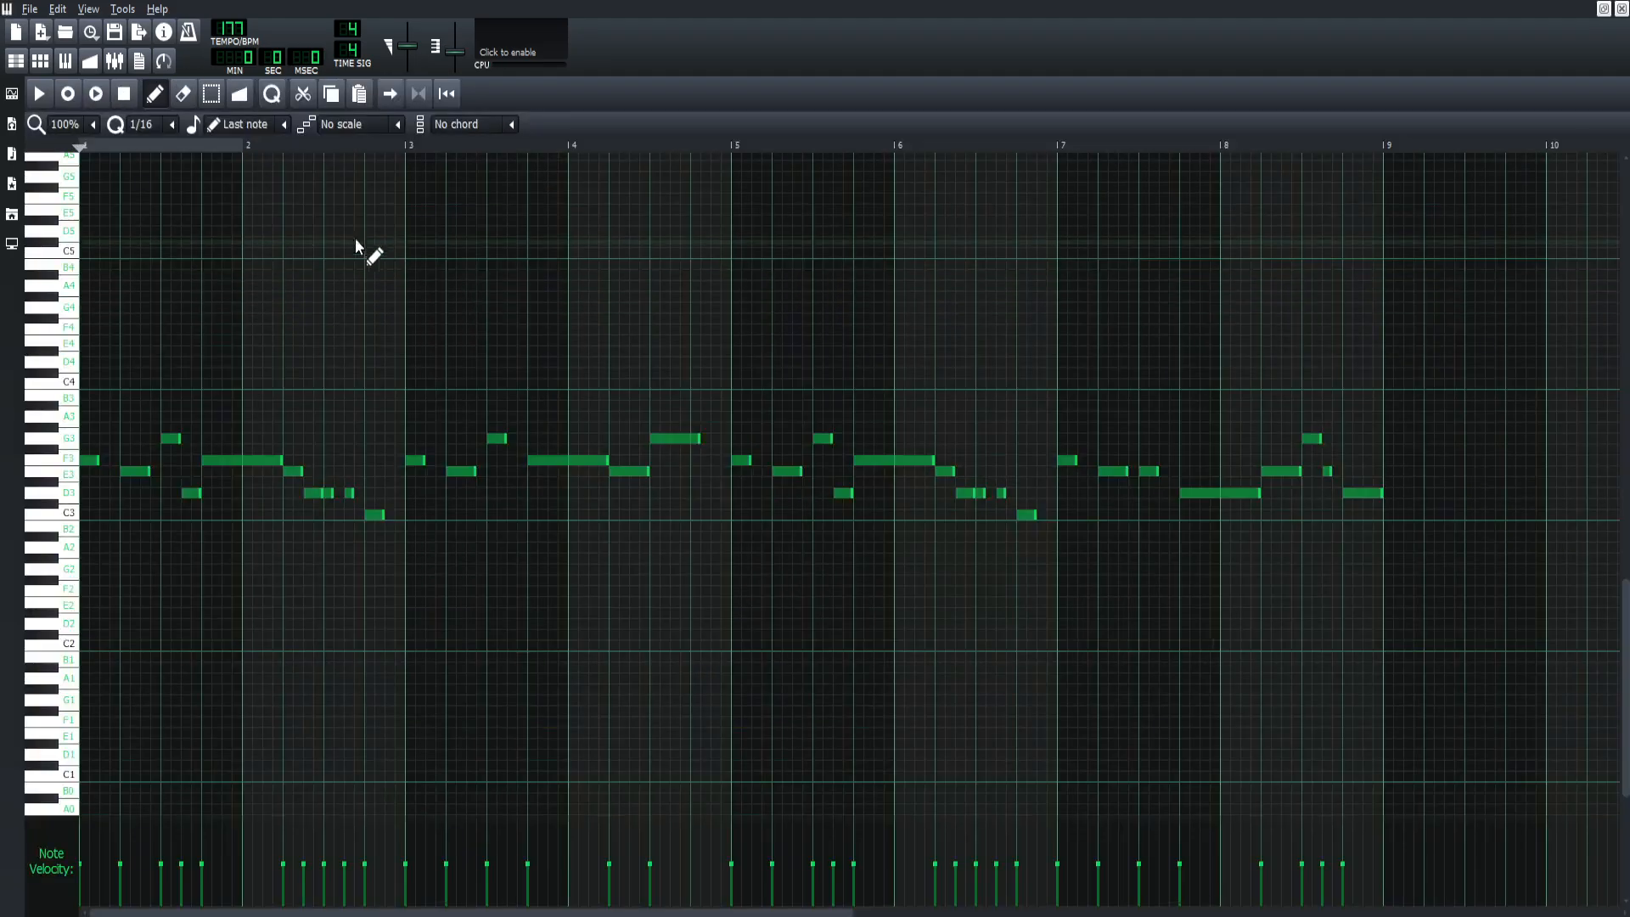
click(43, 96)
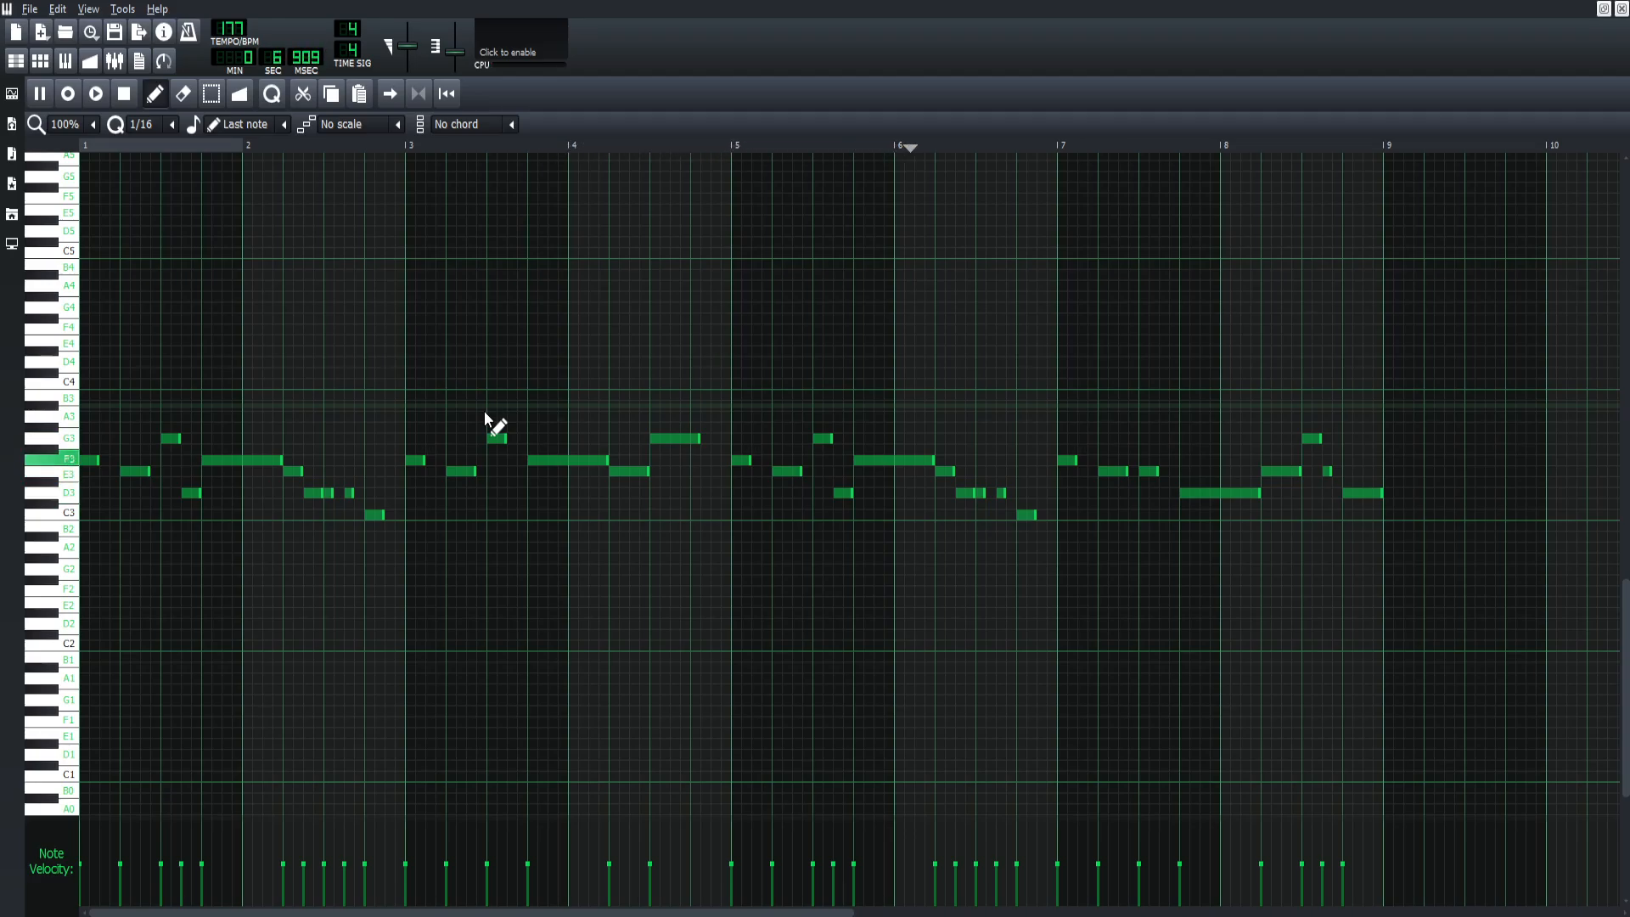
click(125, 95)
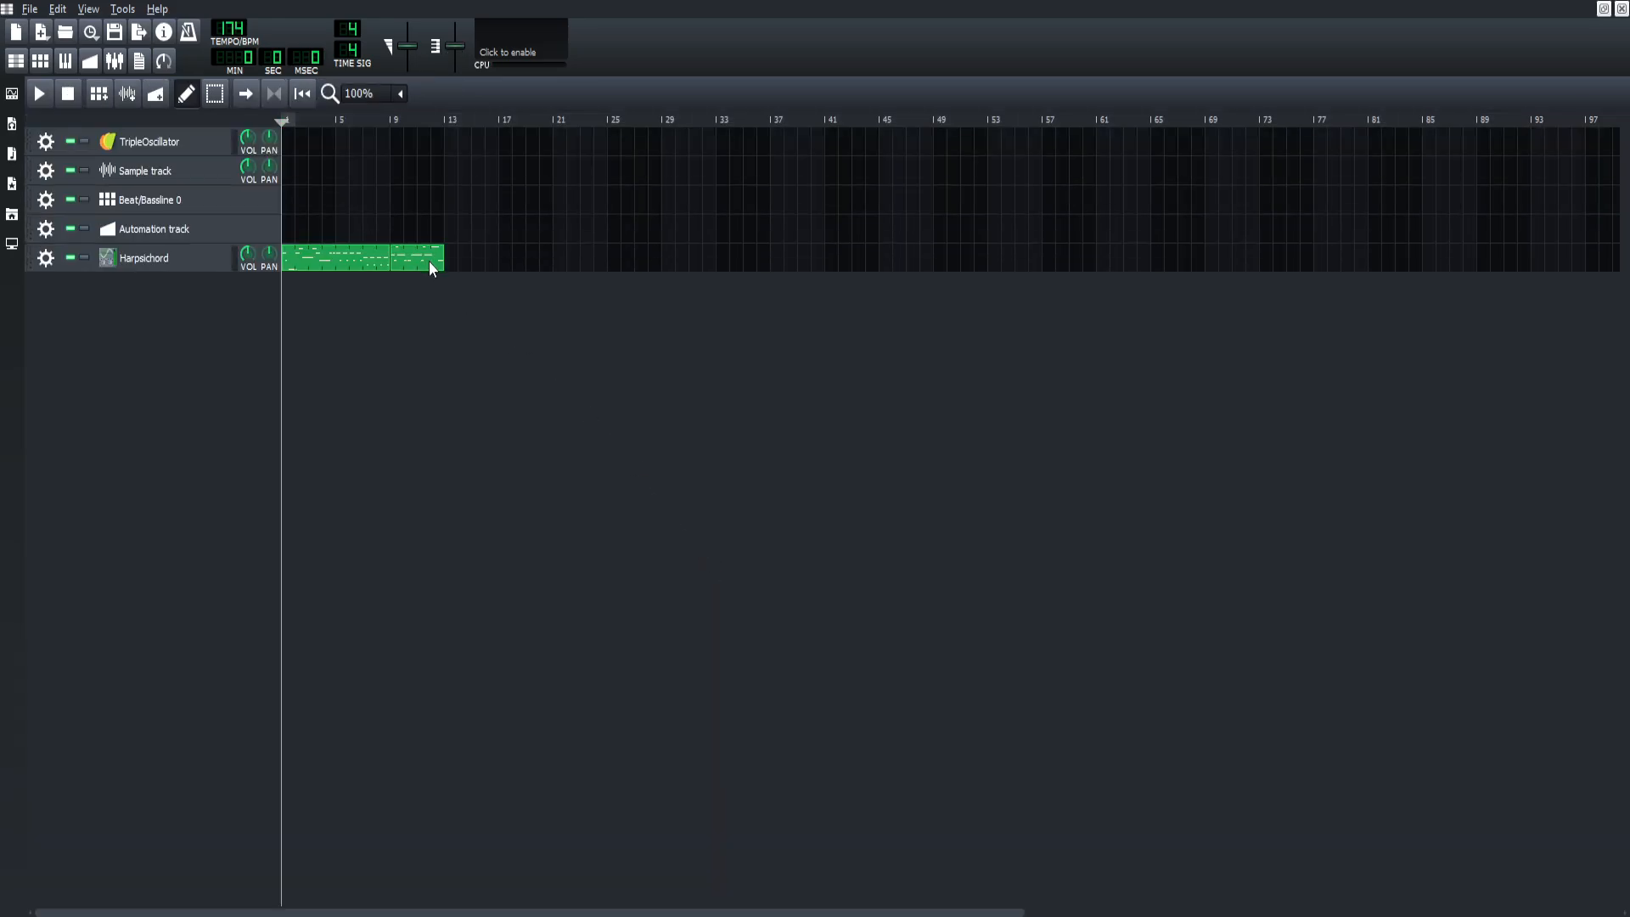
Step: Reopen the Harpsichord pattern and play back the four-bar melody
double_click(429, 269)
click(43, 95)
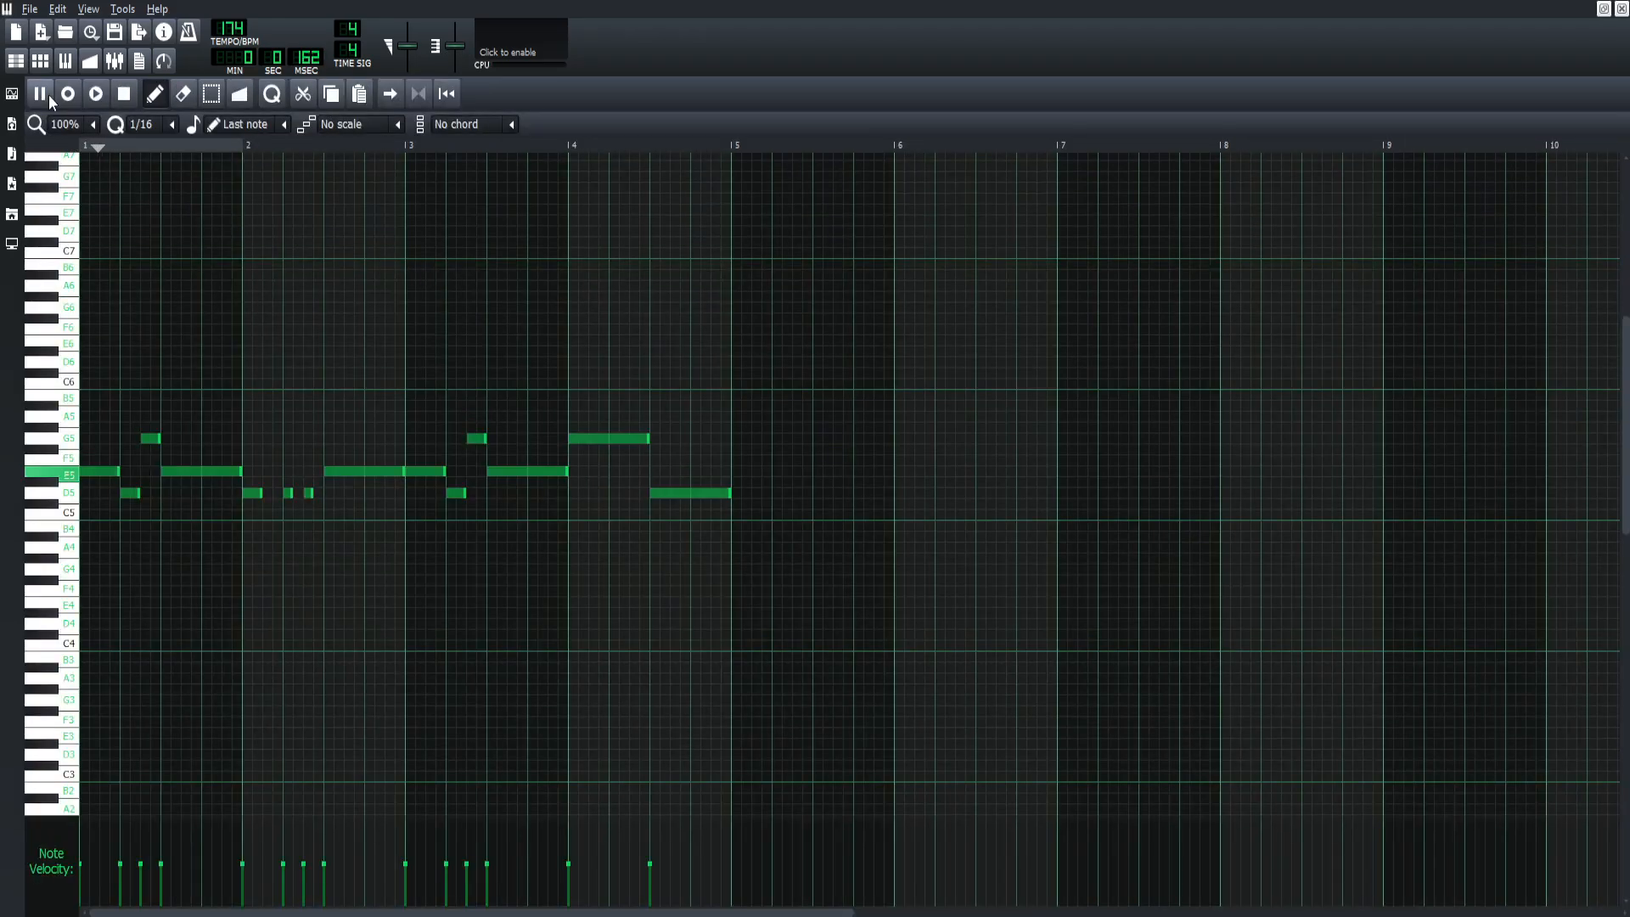
click(126, 96)
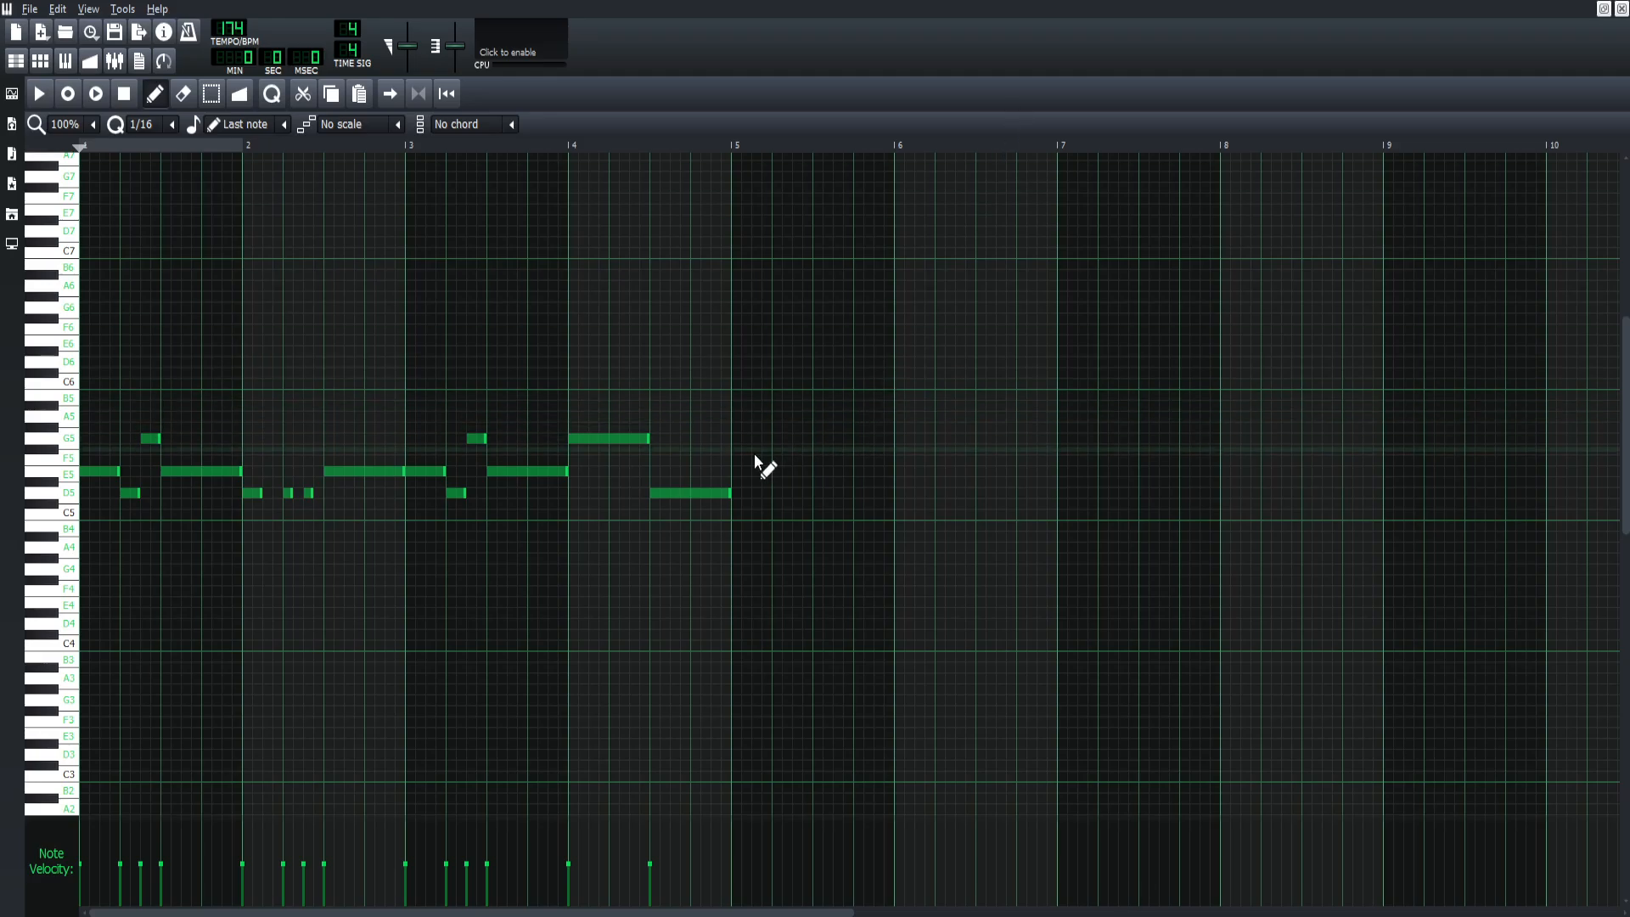
Step: Add half notes F#5 and A5 in bar 5, and half notes G5 and E5 in bar 6
mouse_move(737, 452)
mouse_down()
mouse_move(800, 454)
mouse_move(736, 451)
mouse_up()
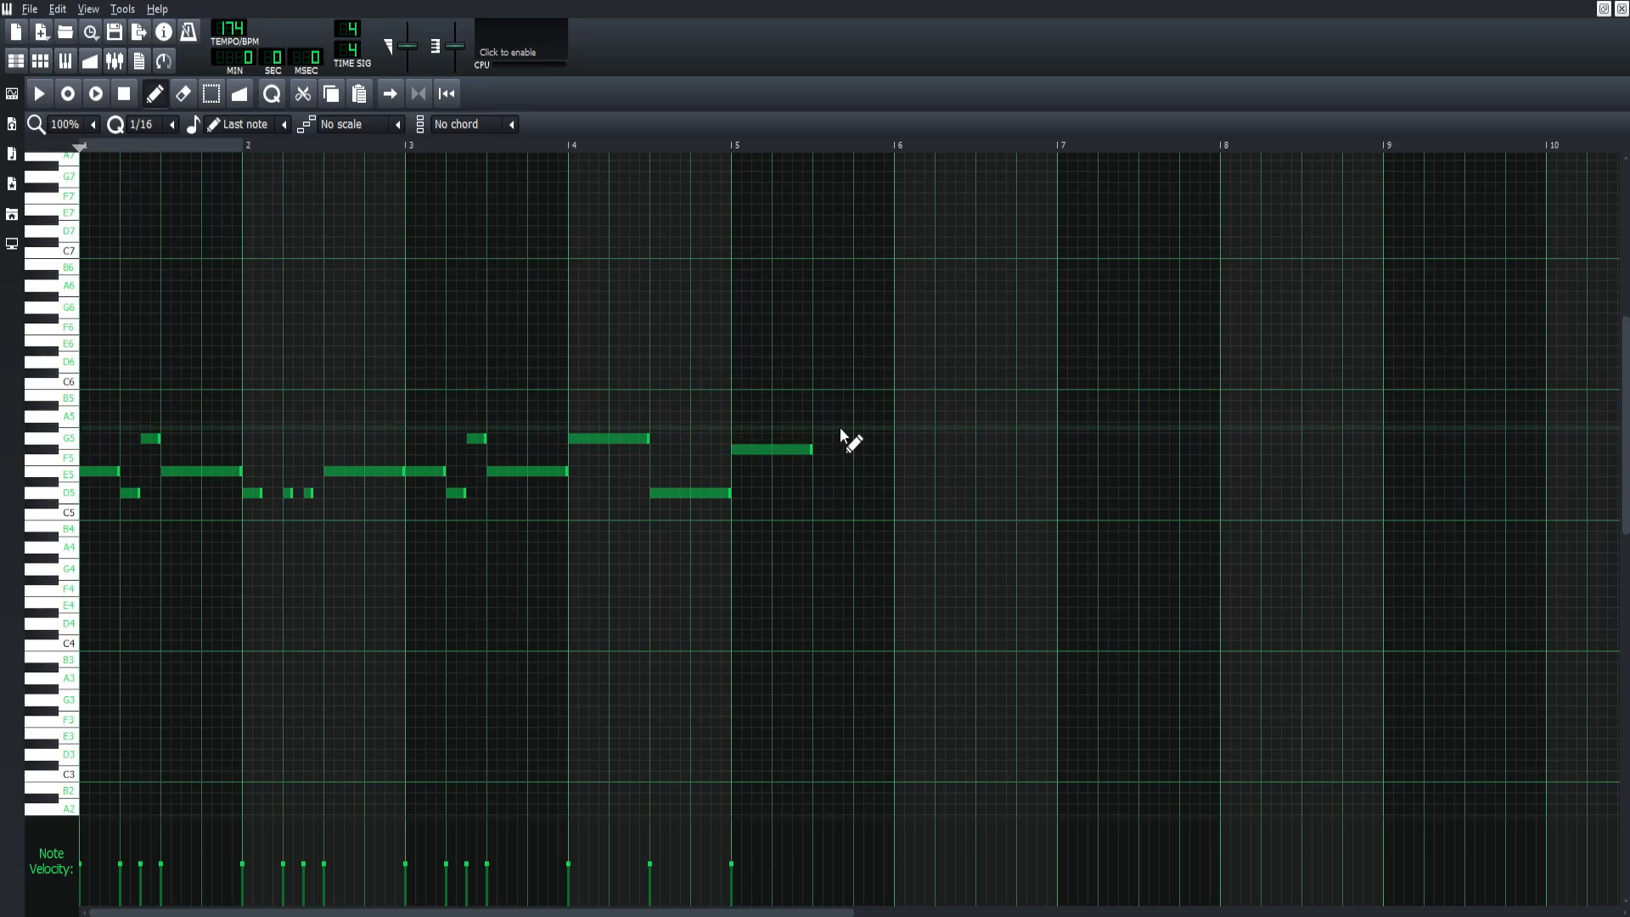
click(822, 424)
drag(822, 424, 818, 420)
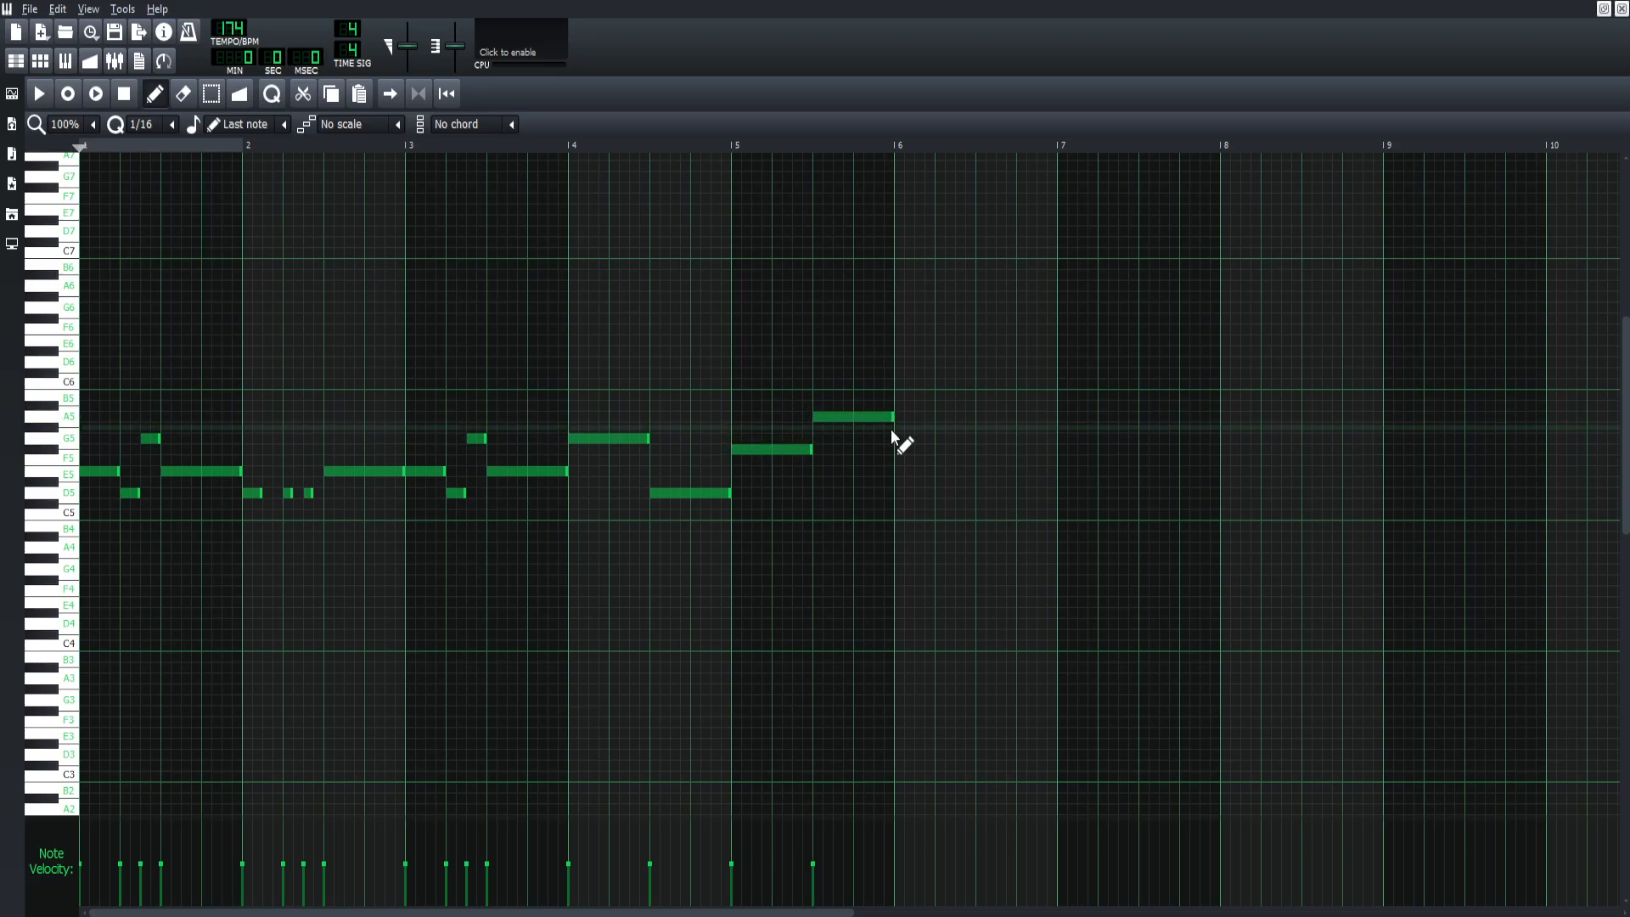
drag(904, 456, 902, 448)
click(989, 472)
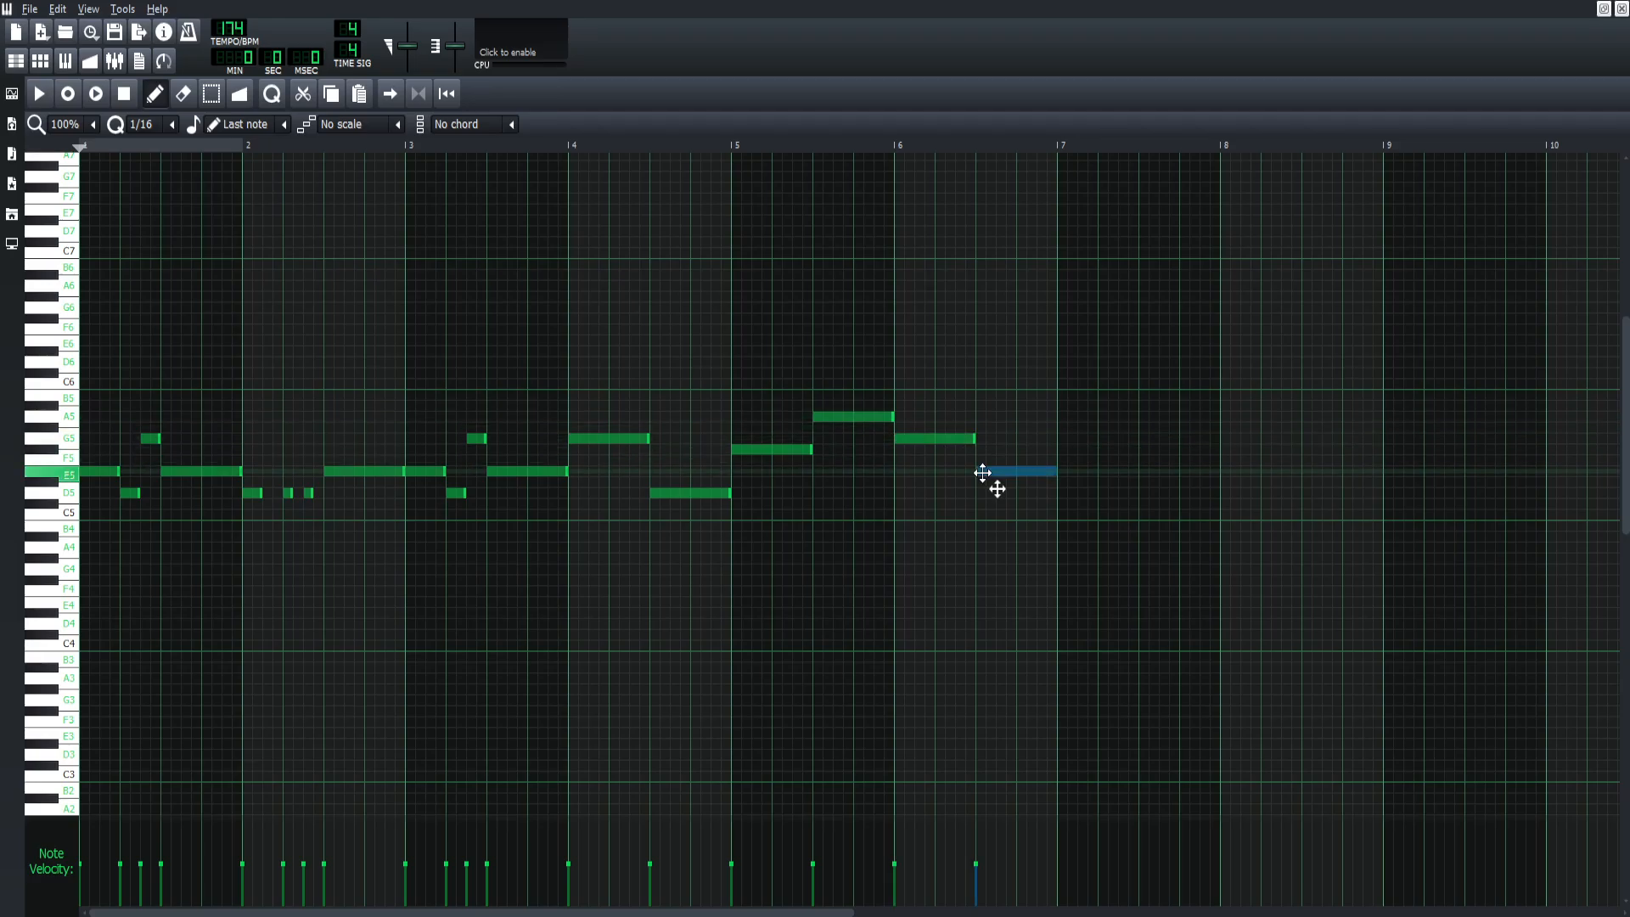
Step: Add a whole-note F#5 filling bar 7 and a whole-note D5 filling bar 8, and play back the melody
click(1068, 451)
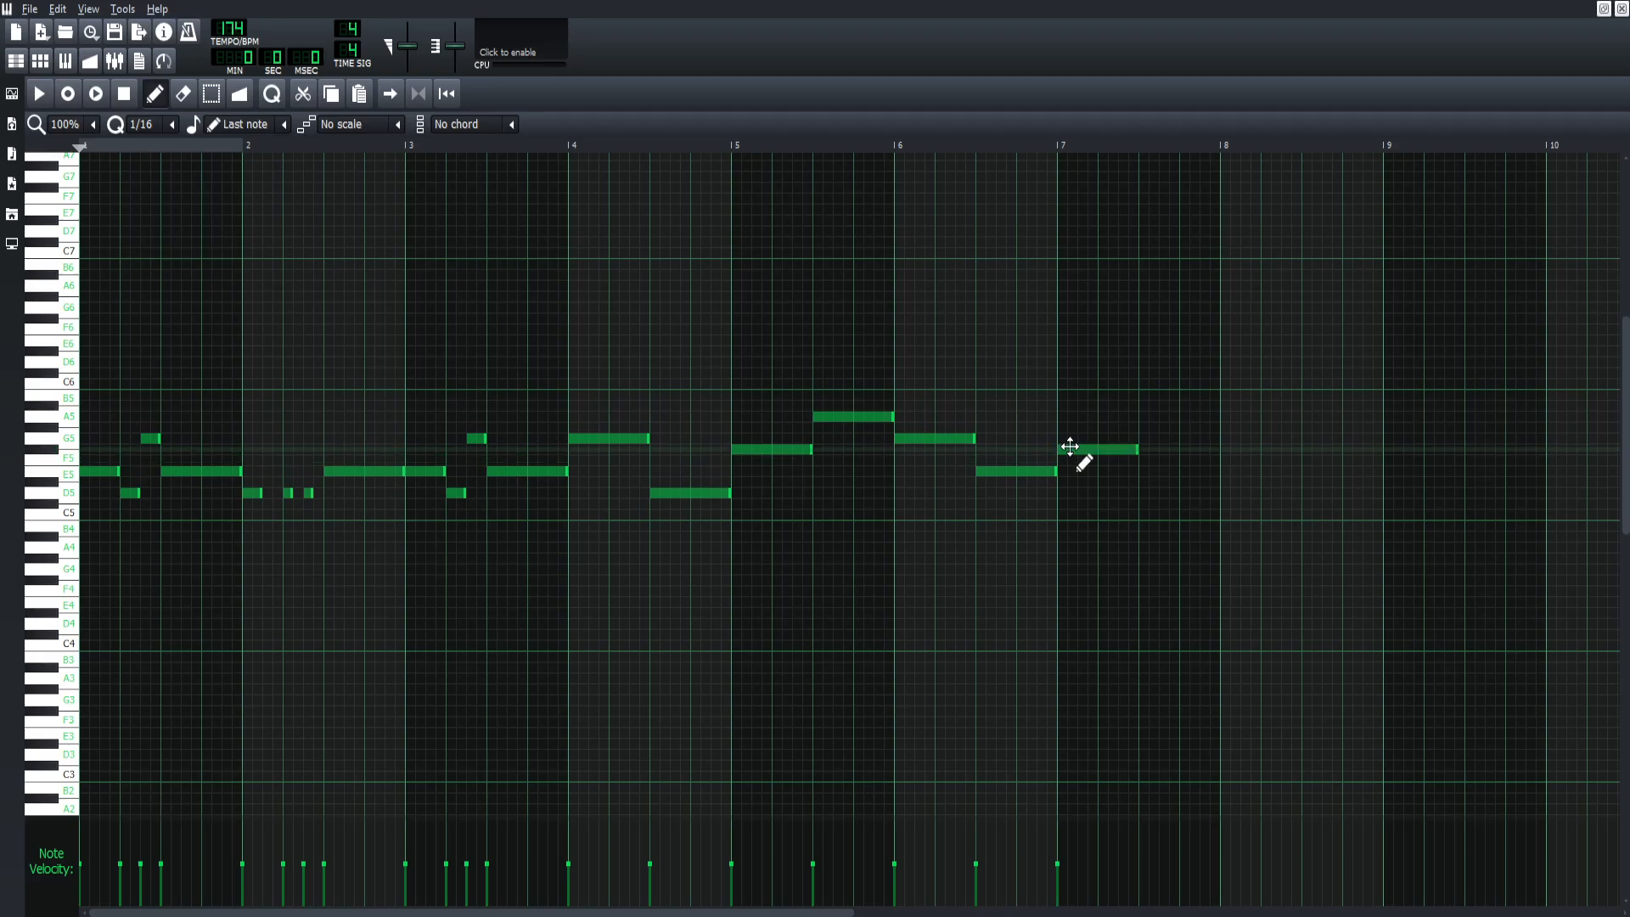
drag(1144, 456, 1228, 473)
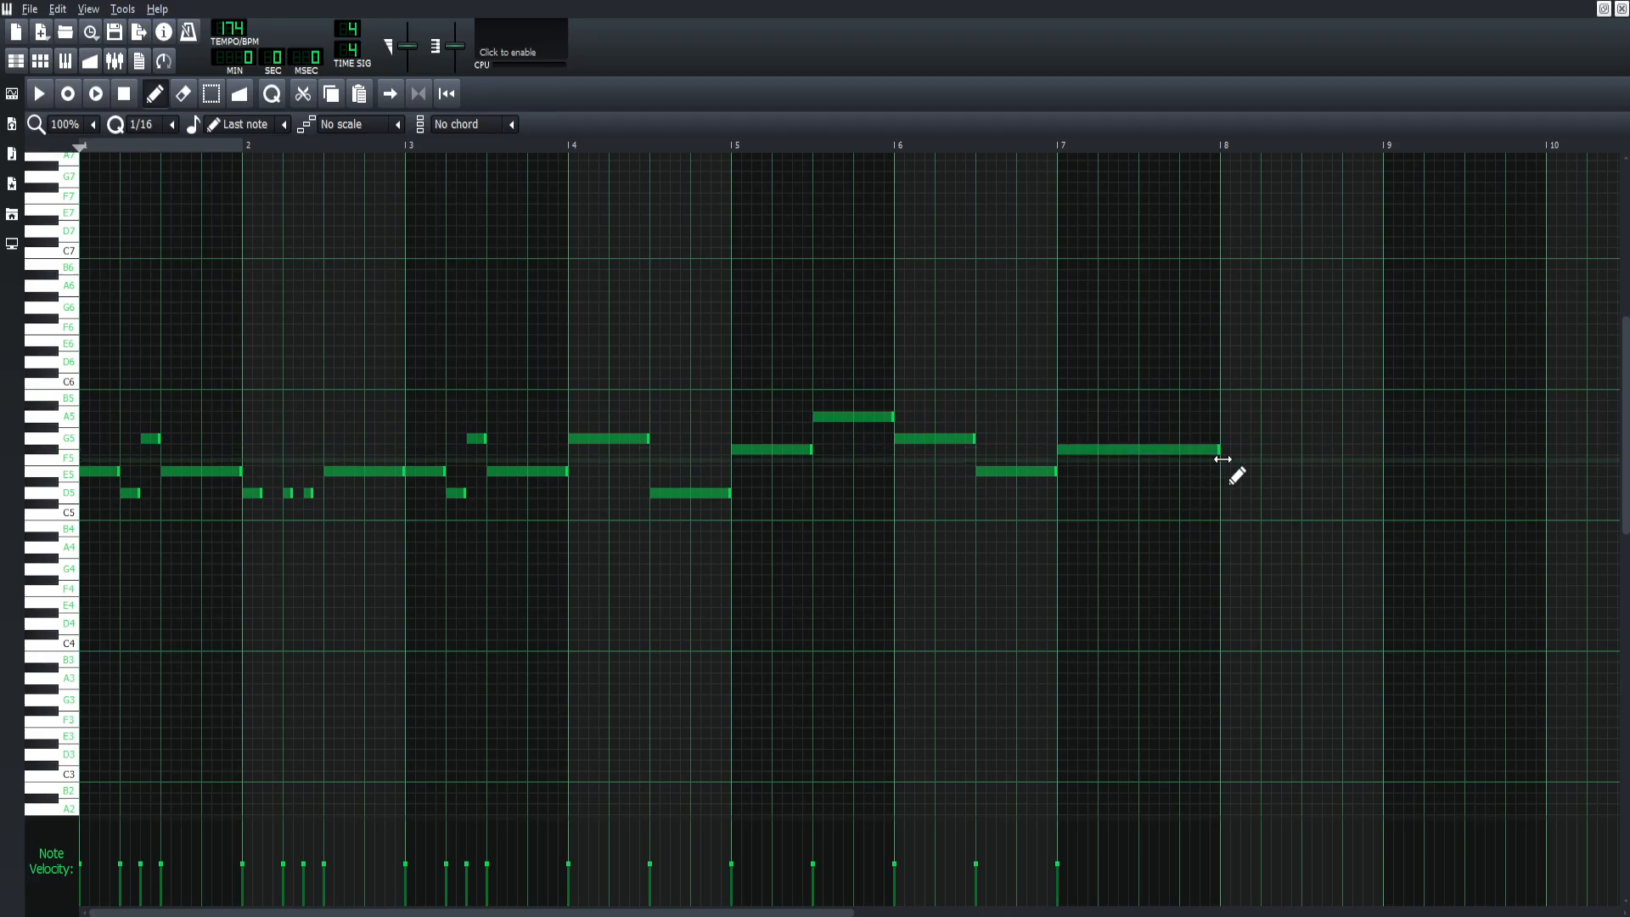
click(1225, 494)
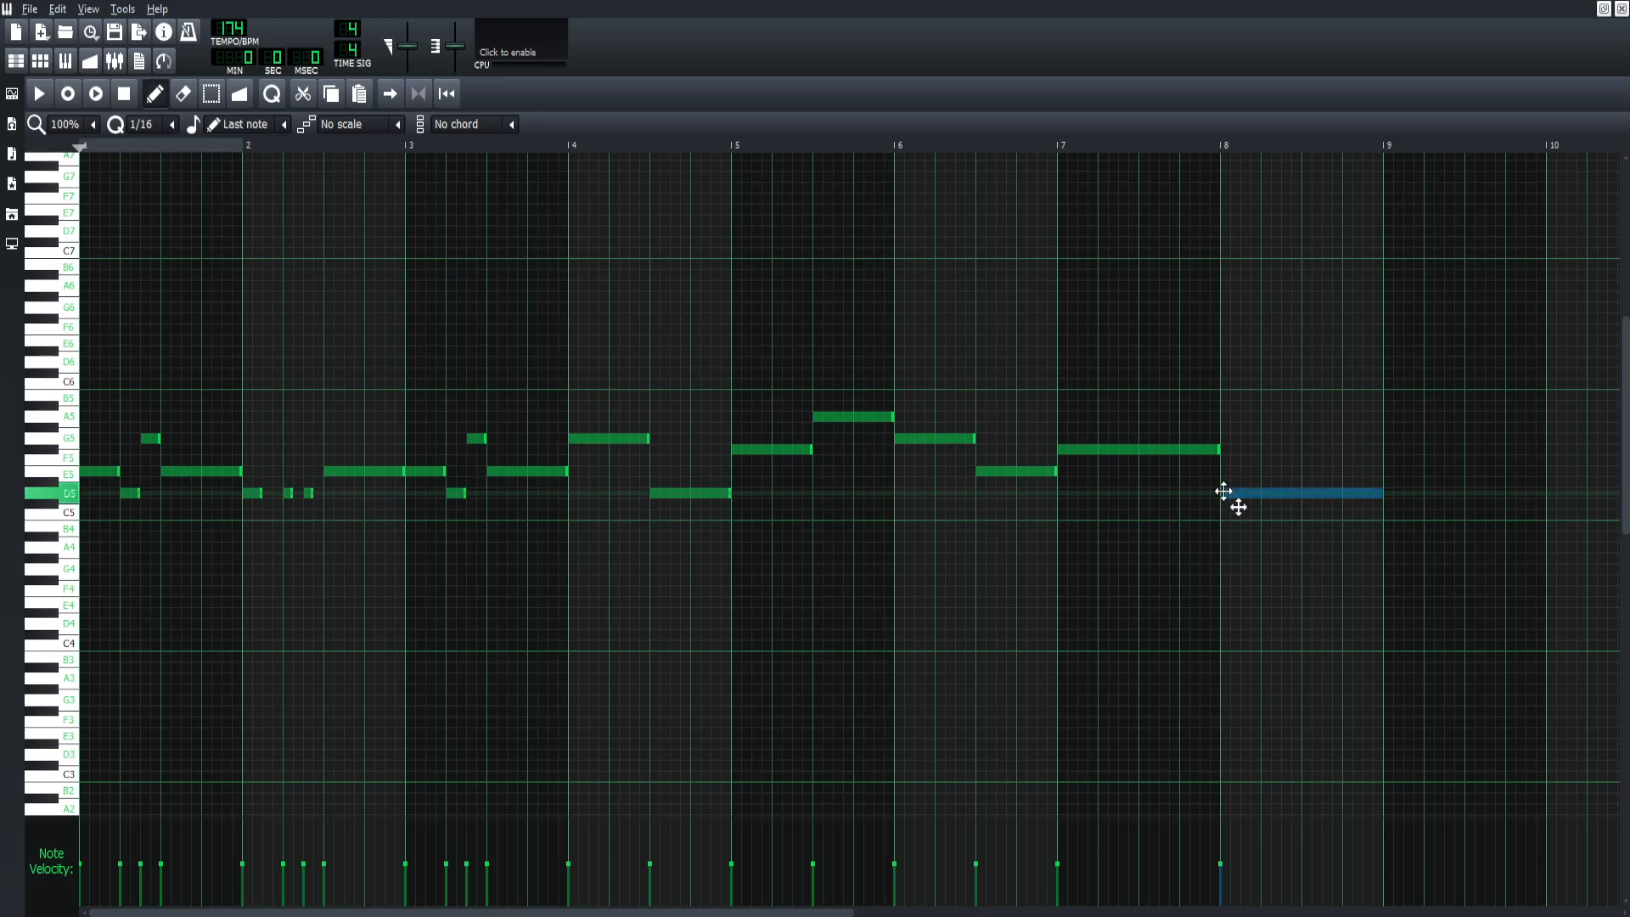
click(39, 93)
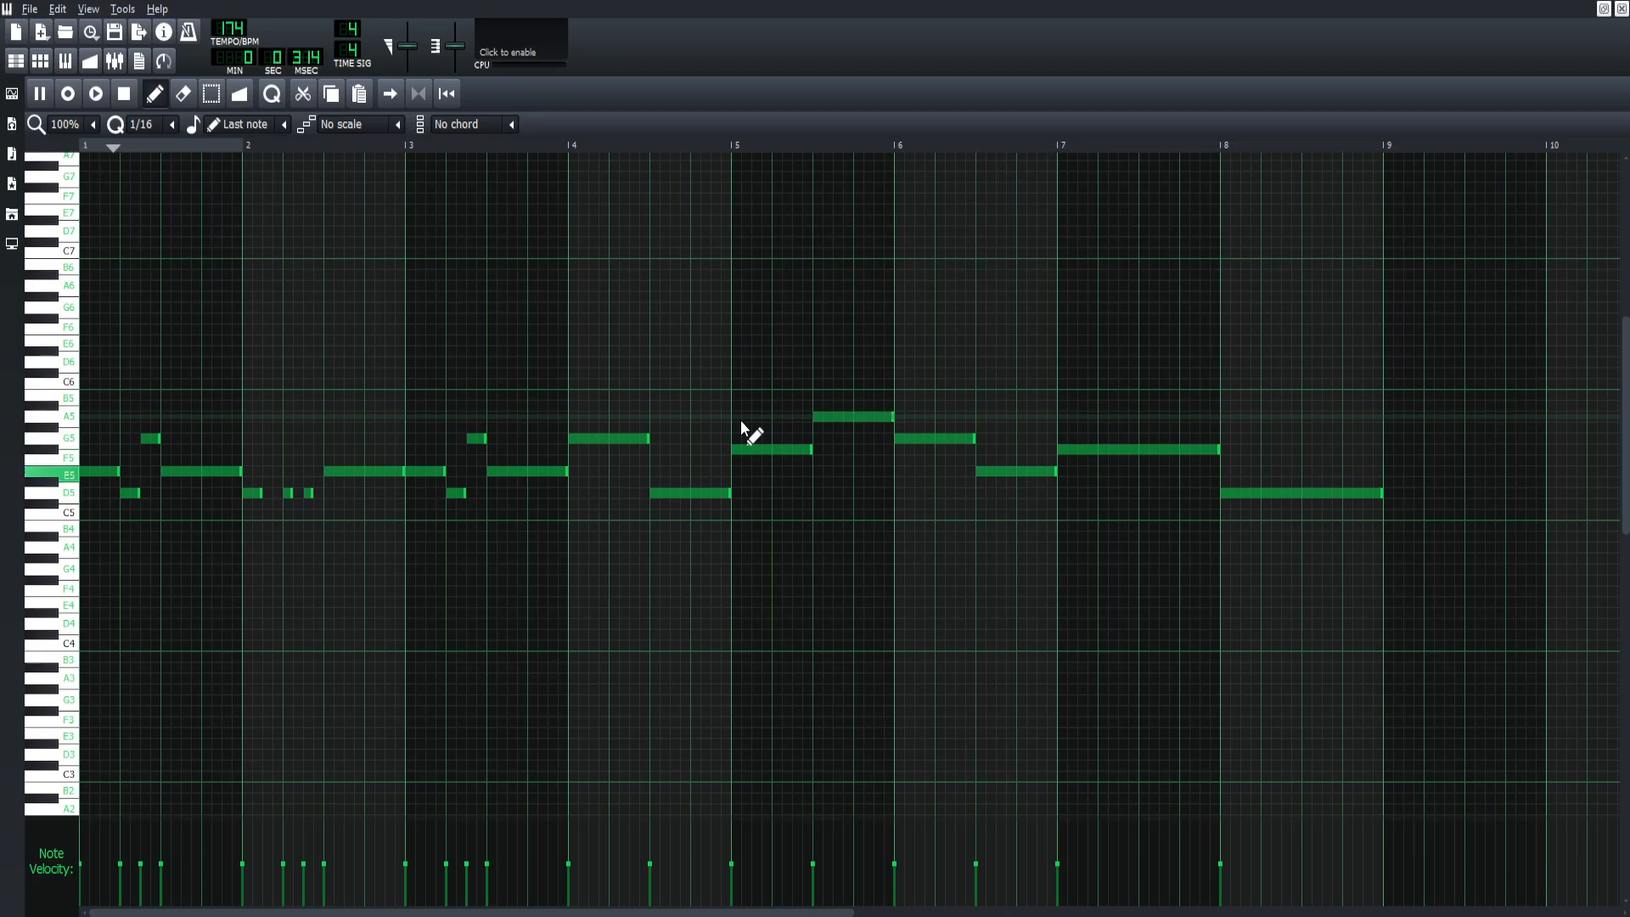
click(124, 97)
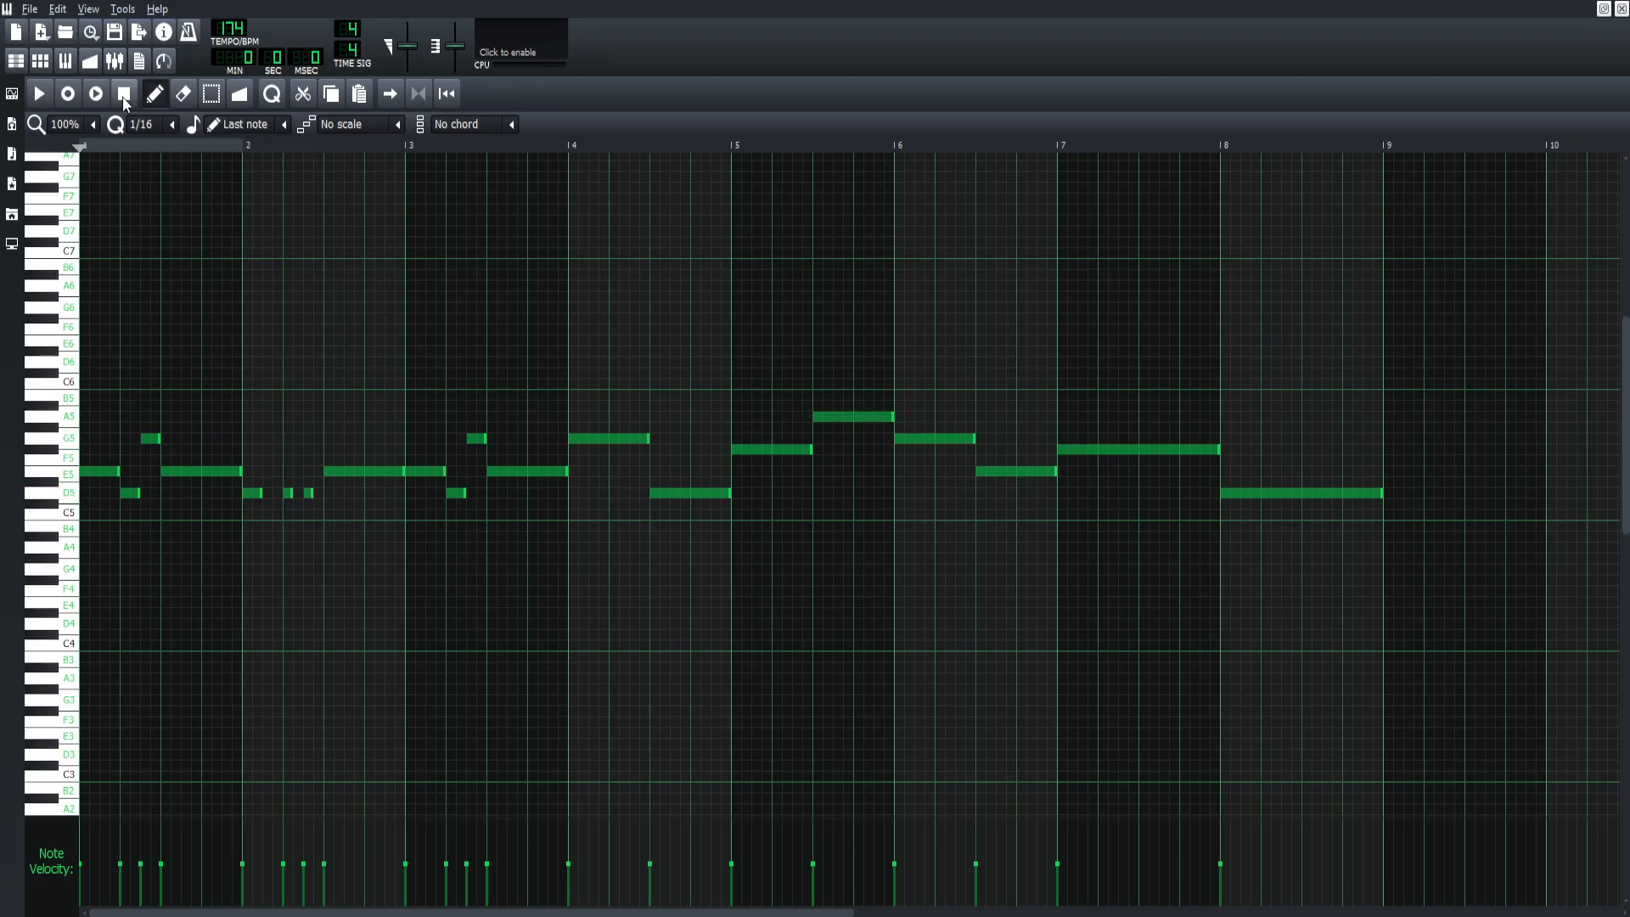